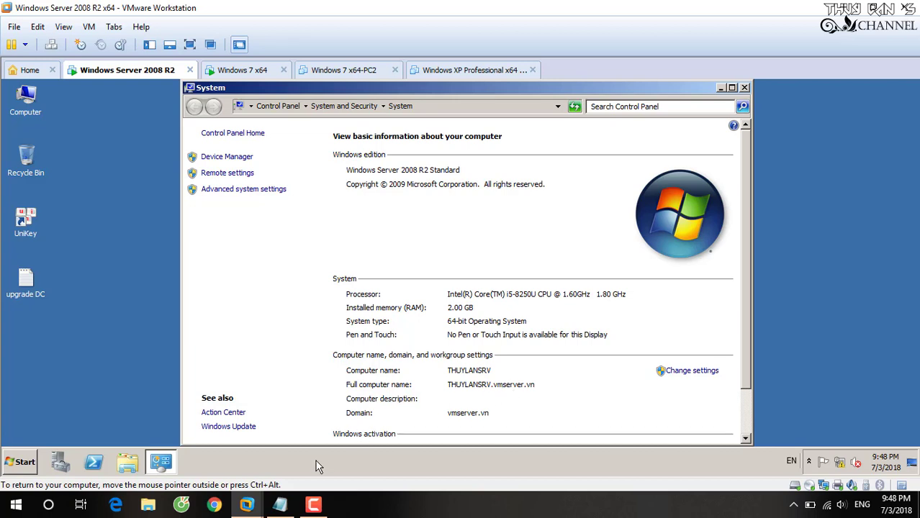
- Note the requirements: one server with domain vmserver.vn and one Windows 7 machine not yet joined
left_click(292, 512)
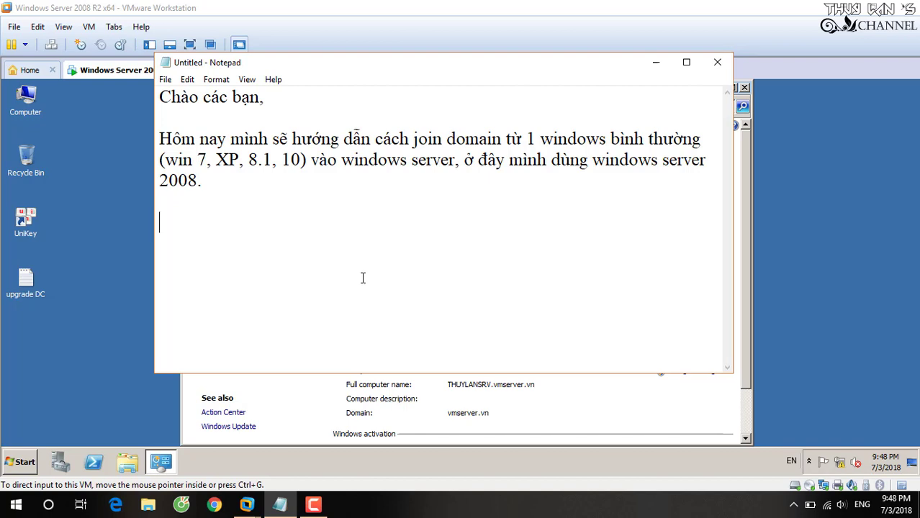
type("- 1 máy chủ")
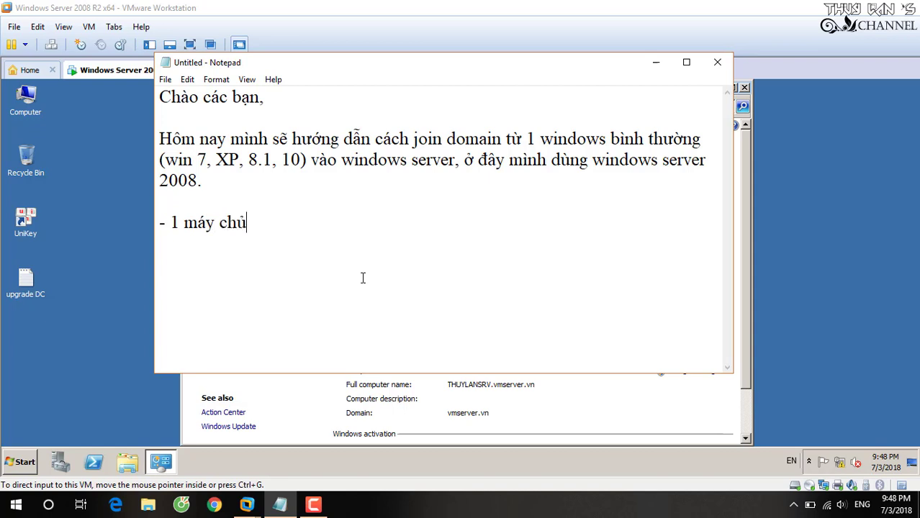
type(" với domain")
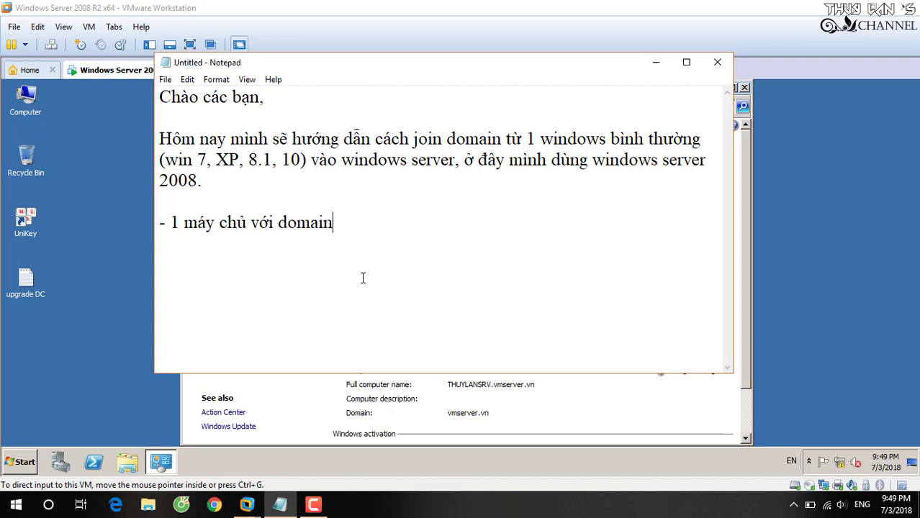
type(" : vmserver")
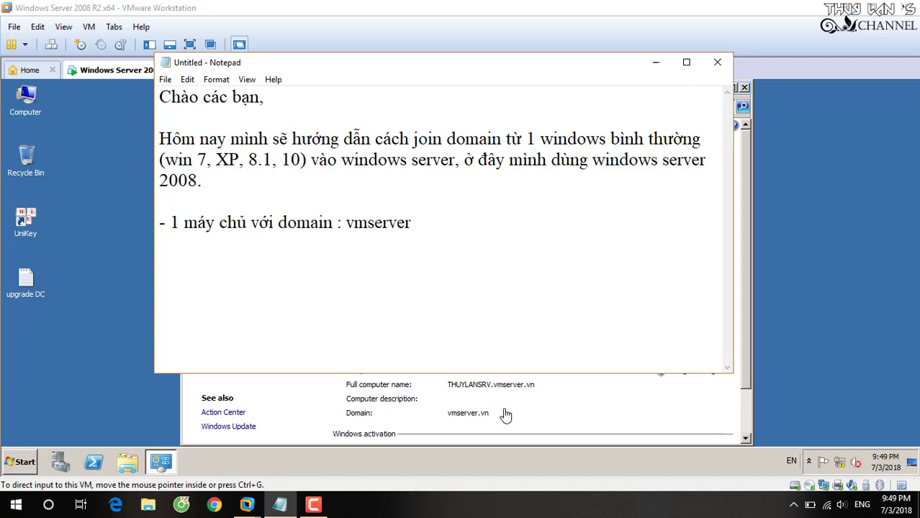
type(".vn ")
type("- 1 máy")
type(" windo")
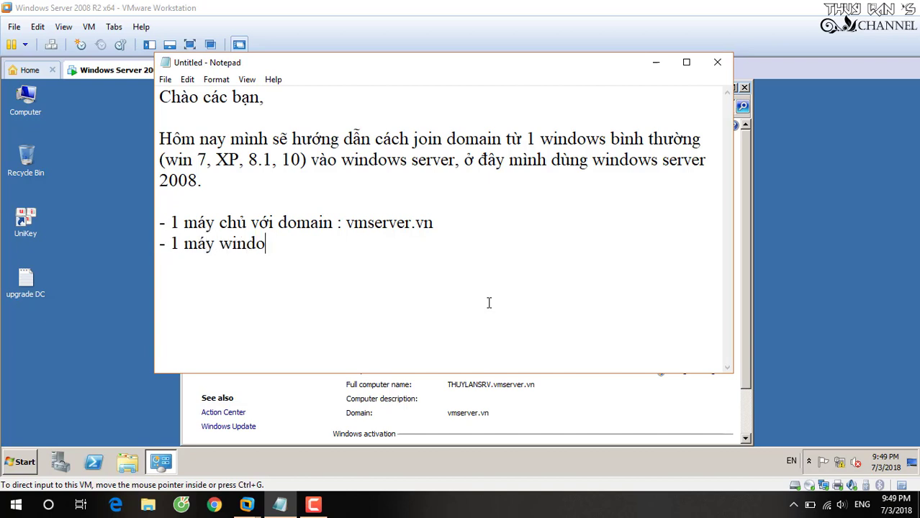
type("ws 7 chưa")
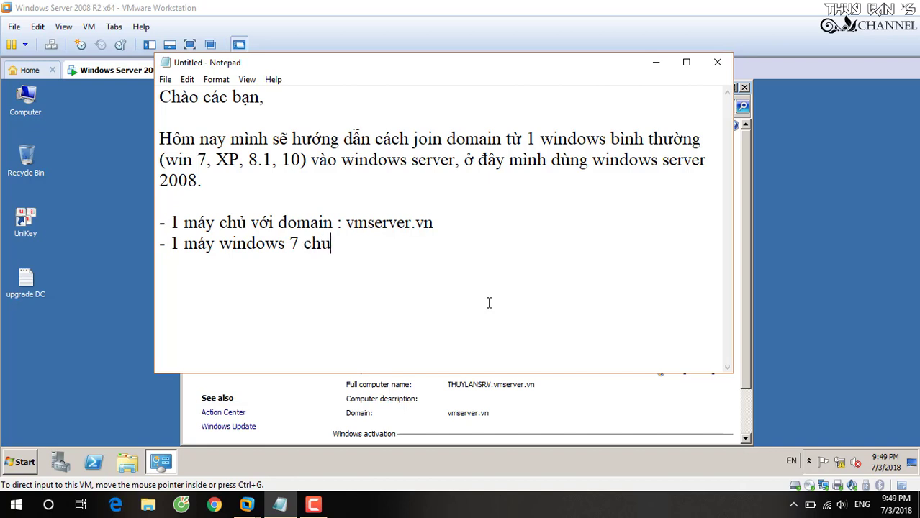
type(" join domain")
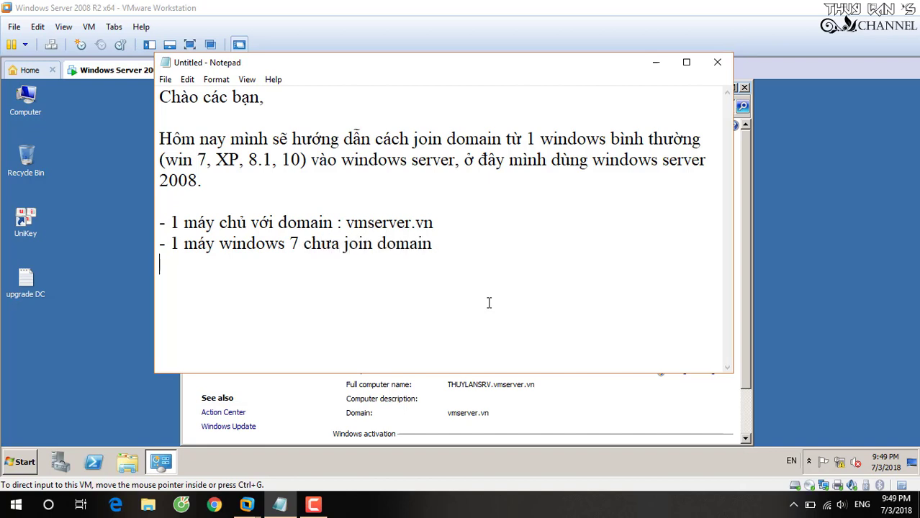
left_click(106, 129)
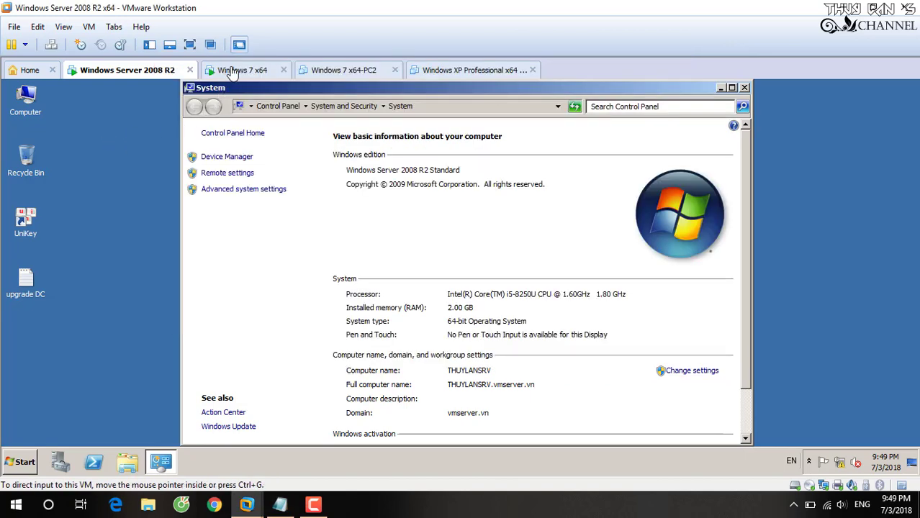
- Confirm the Windows 7 x64 VM's System properties show computer PC-1 in WORKGROUP, then close them
left_click(232, 72)
right_click(34, 95)
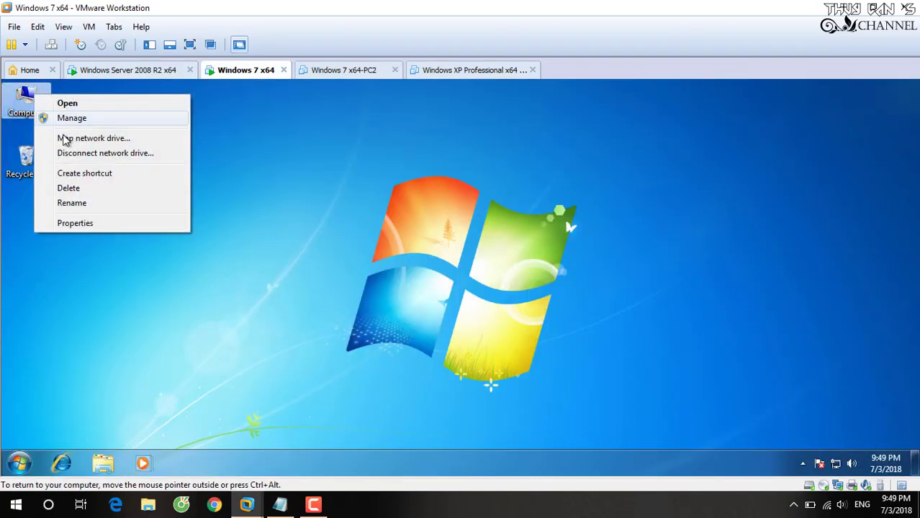
left_click(74, 223)
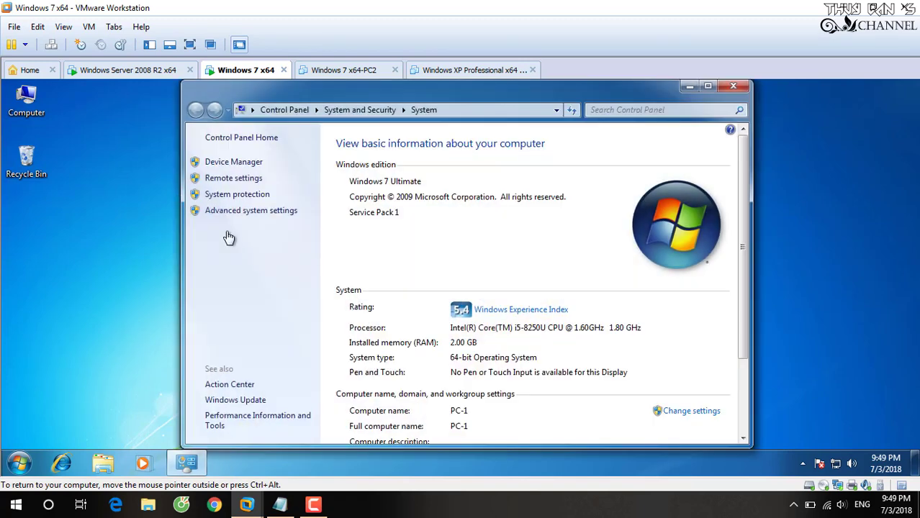
scroll(495, 325, "down", 3)
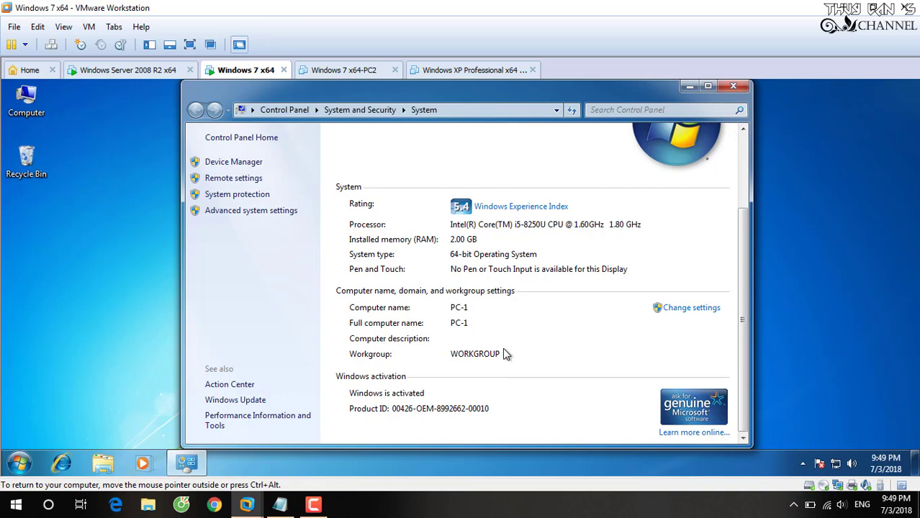
left_click(734, 87)
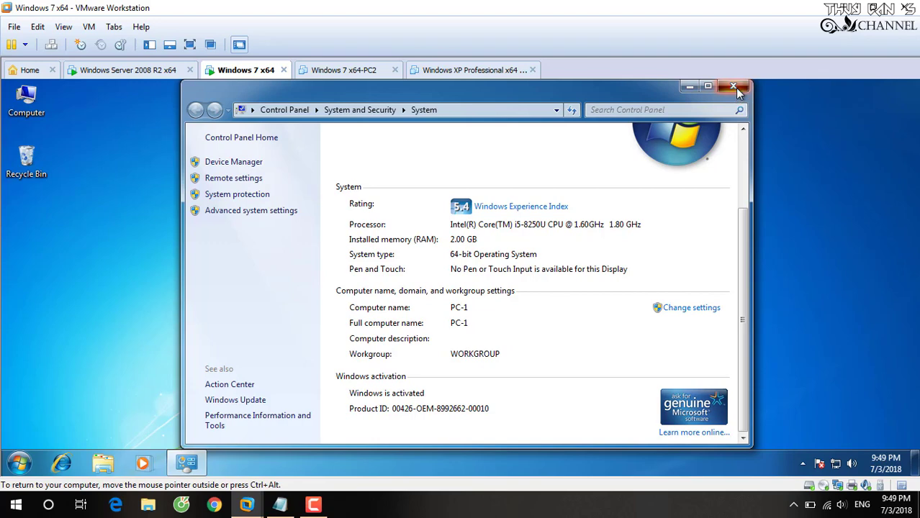
- Add the line 'Chúng ta bắt đầu nhé.' to the tutorial notes
left_click(281, 506)
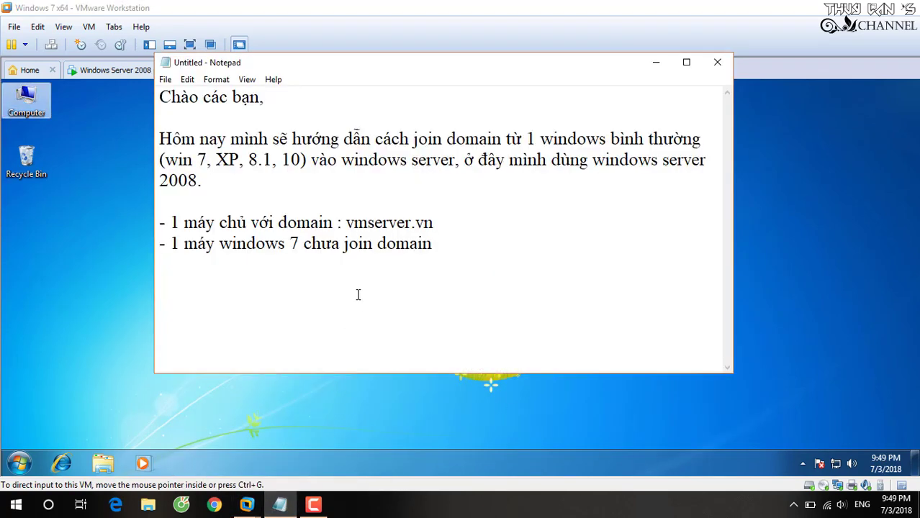
type("Chúng")
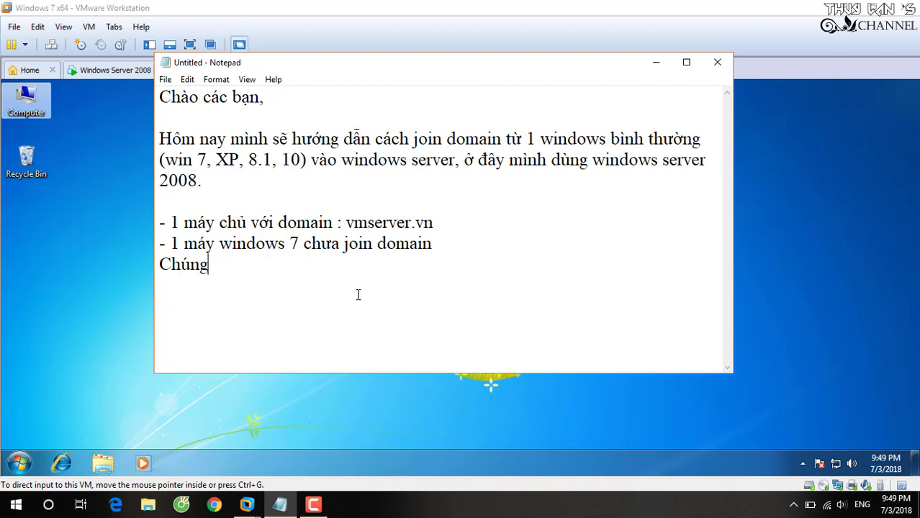
type(" ta bắt đ")
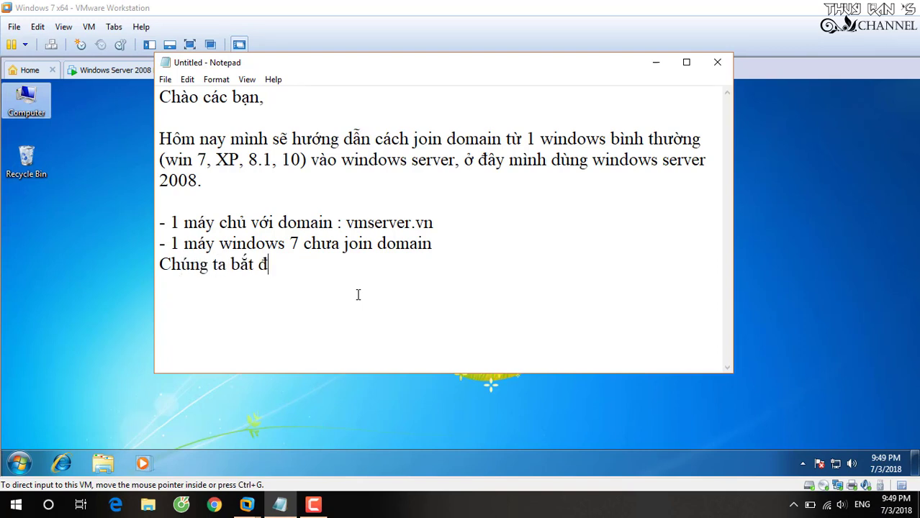
type("ầu nhes.")
- Reopen the Windows 7 System properties (PC-1, WORKGROUP) and compare them with the Server 2008 R2 VM
left_click(654, 67)
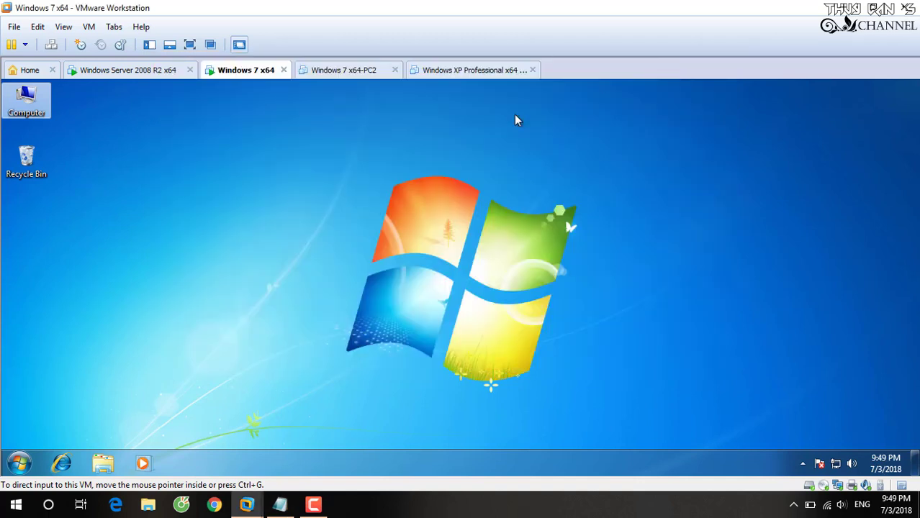
left_click(270, 216)
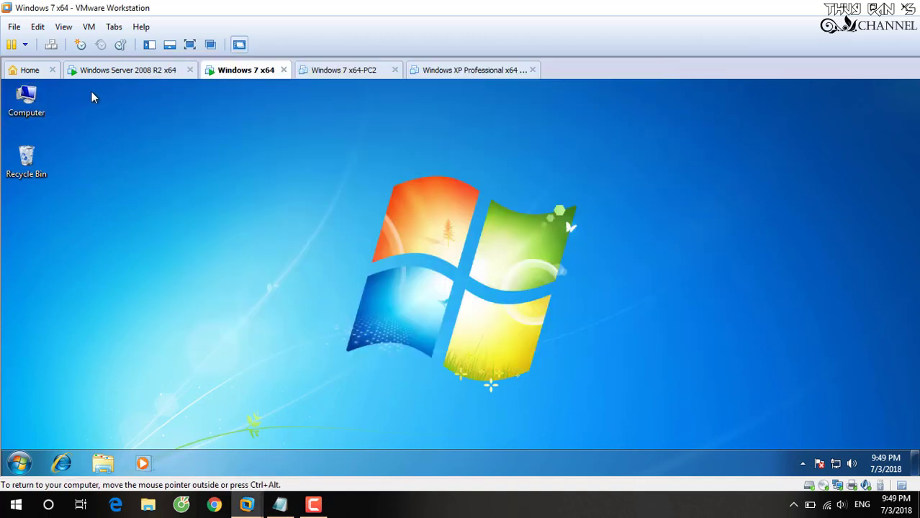
right_click(24, 97)
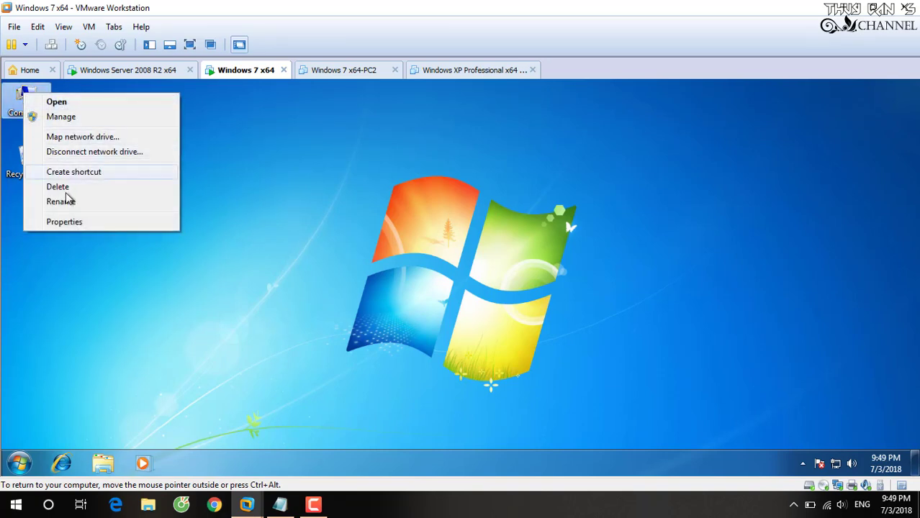
left_click(79, 224)
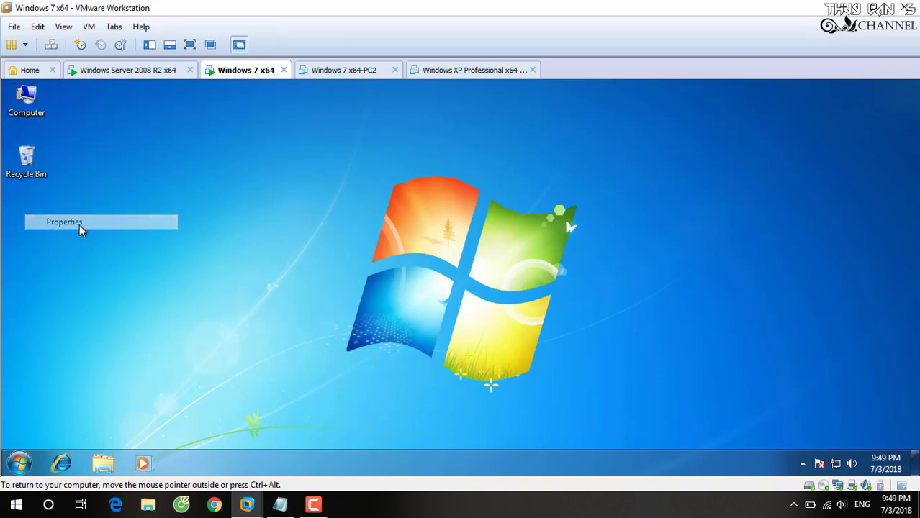
scroll(480, 387, "down", 4)
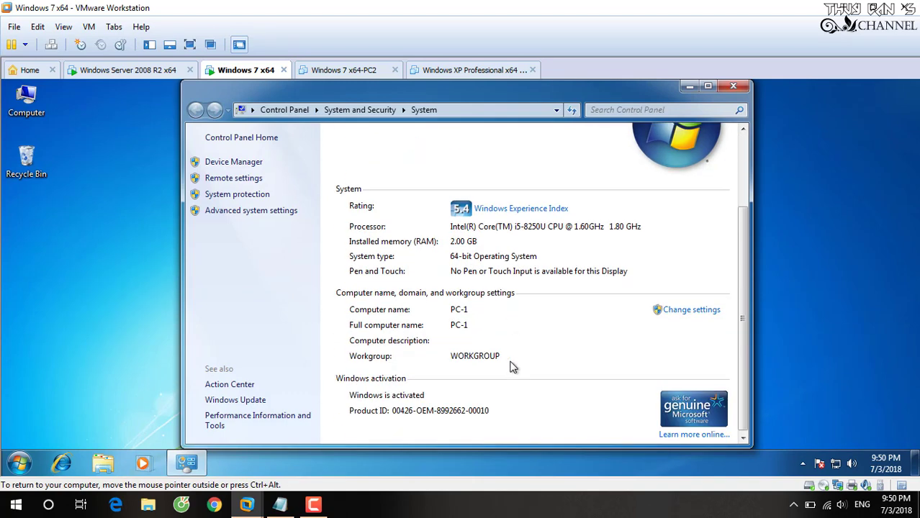
scroll(511, 367, "up", 2)
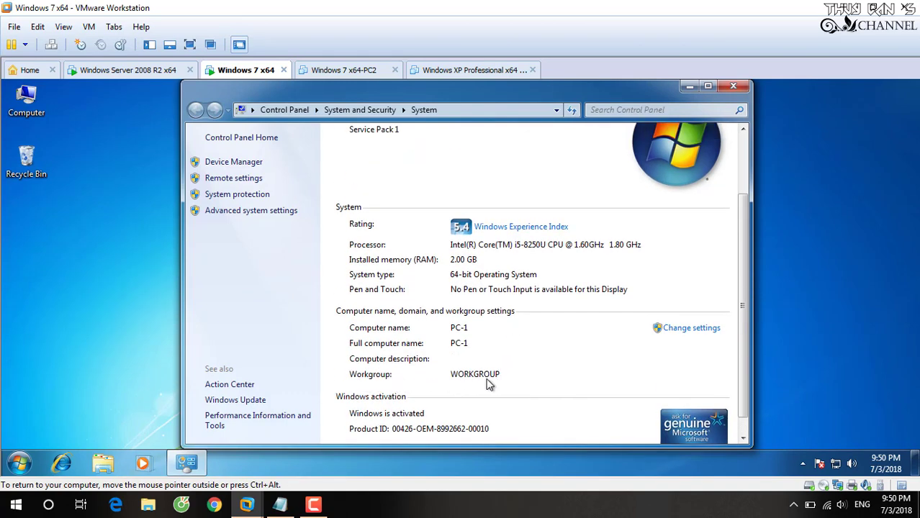
left_click(148, 71)
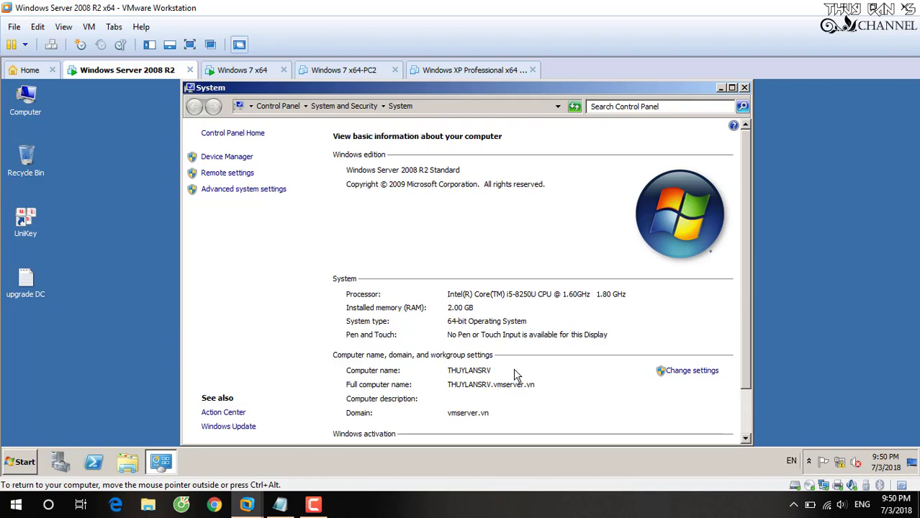
left_click(261, 70)
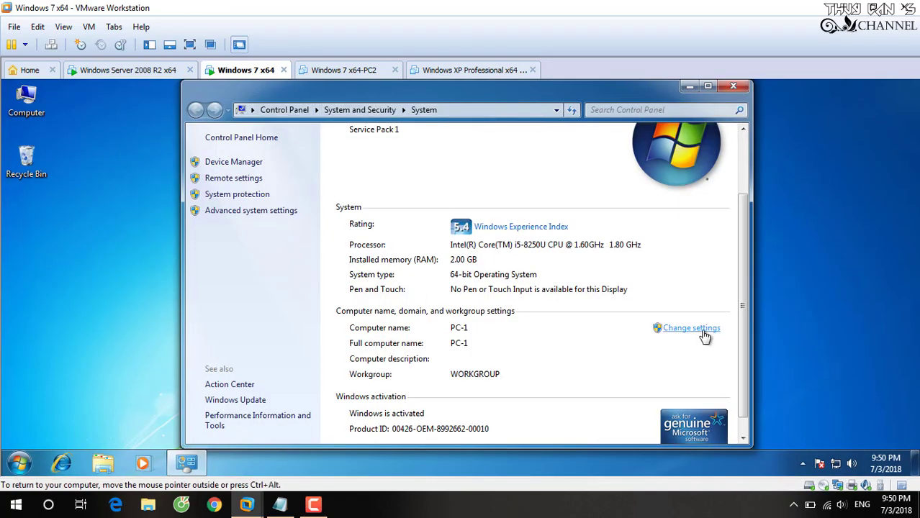
- Ping vmserver.vn from a Windows 7 cmd prompt; it resolves to 125.235.4.59 but times out
key("super+r")
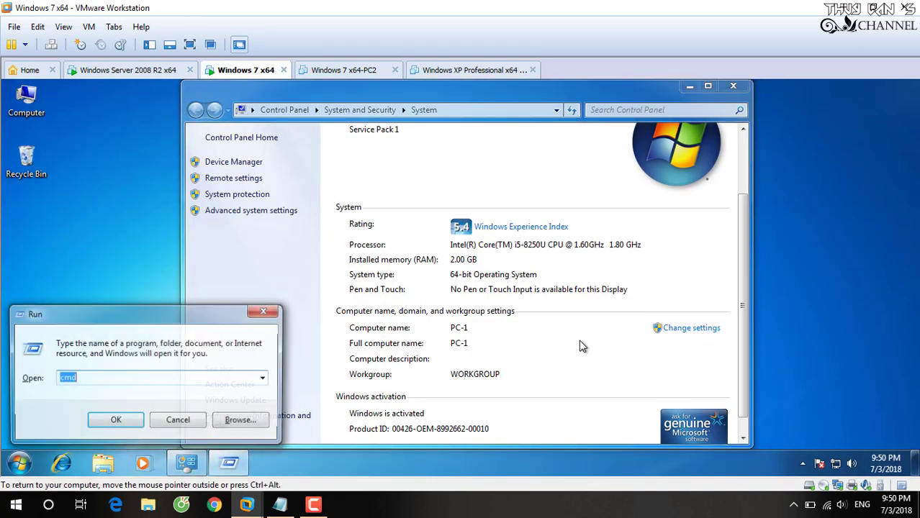
type("cmd")
key("Return")
type("ping v")
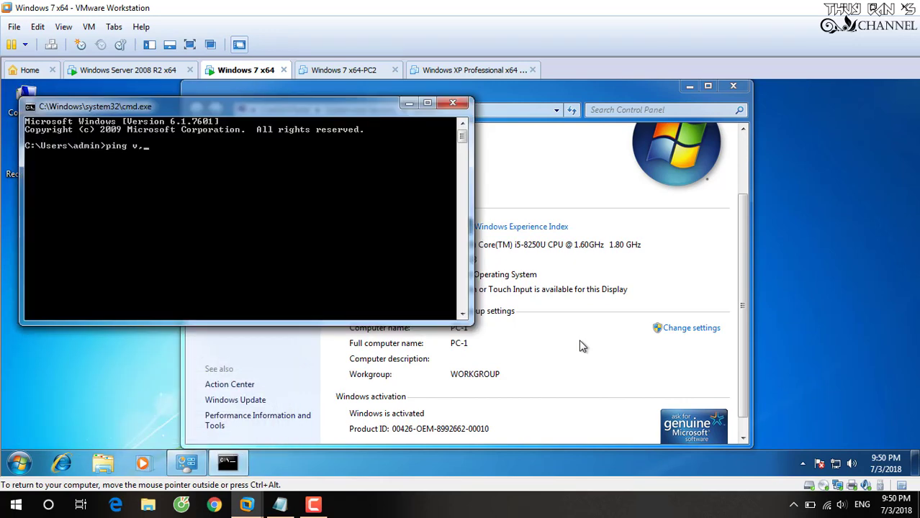
type("mserver")
key("Return")
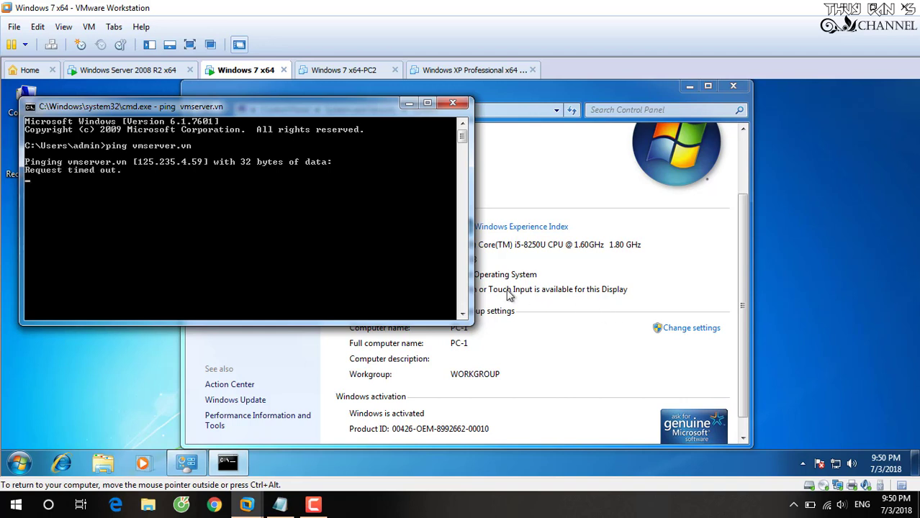
left_click(280, 505)
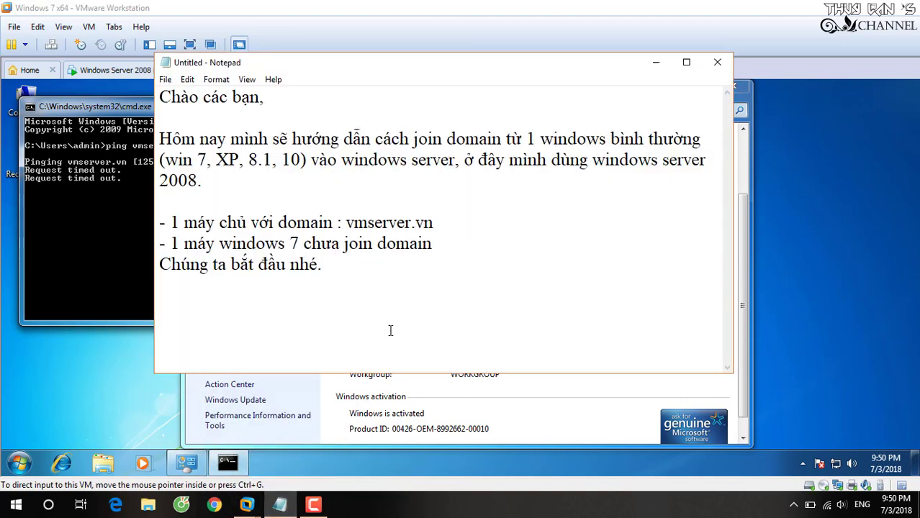
- Note the first step: ping the domain, and if it fails, set Windows 7 DNS to the server's IP
type("- đầu ")
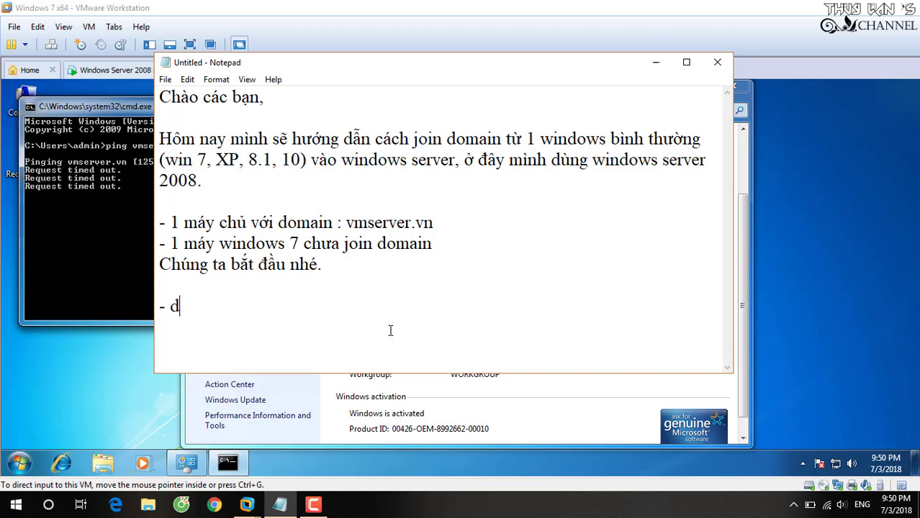
type("tiên")
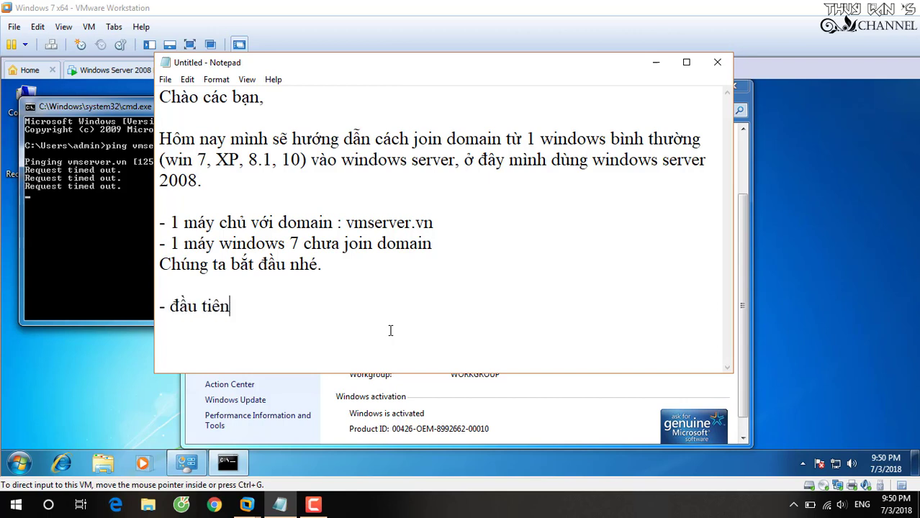
type(", mình pin")
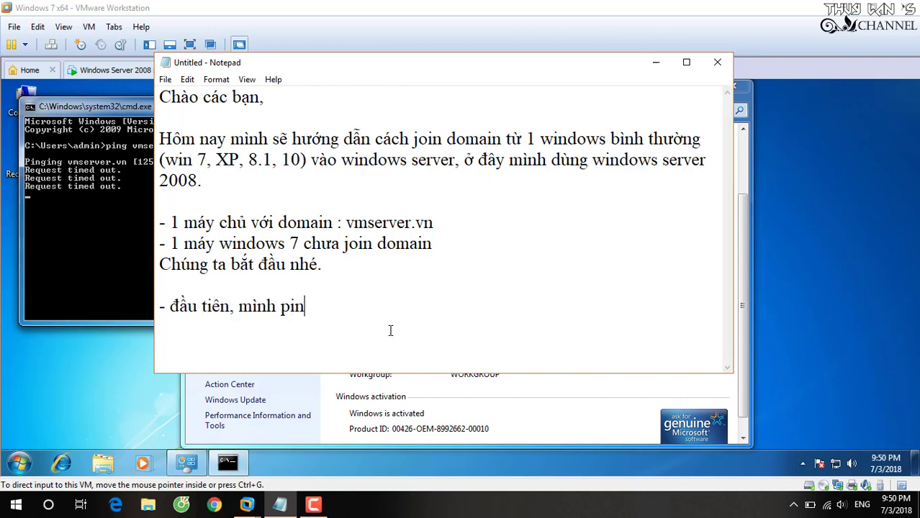
type("g đeến")
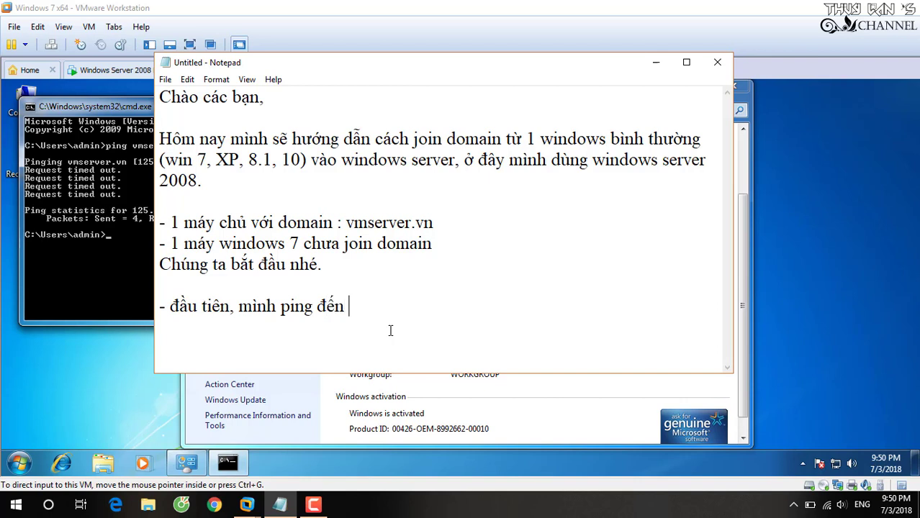
type(" tên domain th")
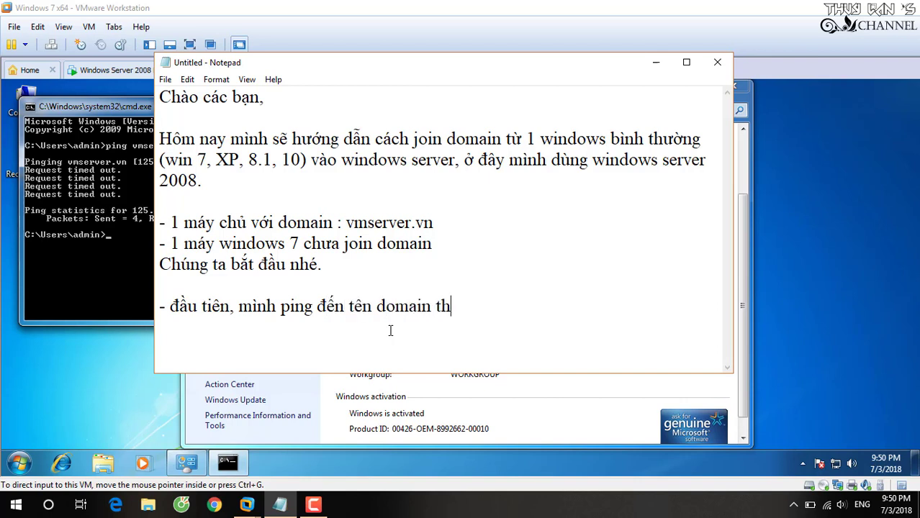
type("ử, nếu chưa d")
type("ược,")
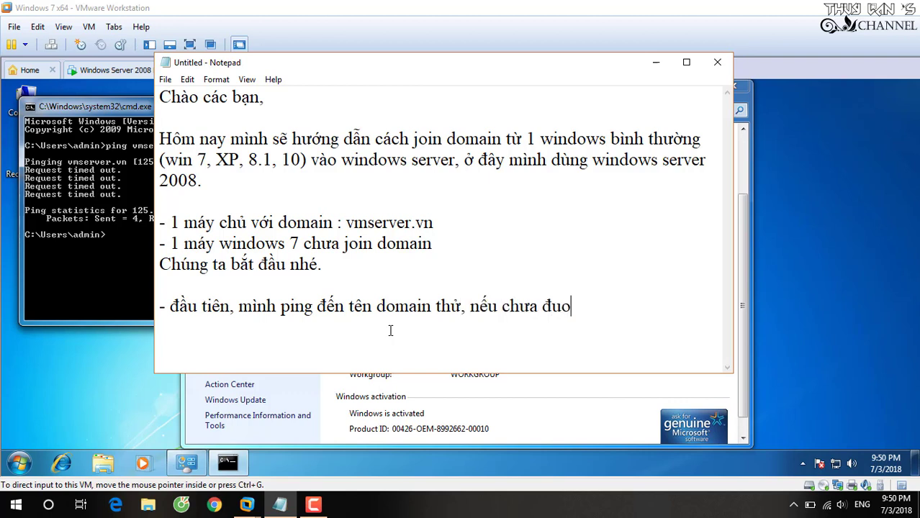
type(" mình")
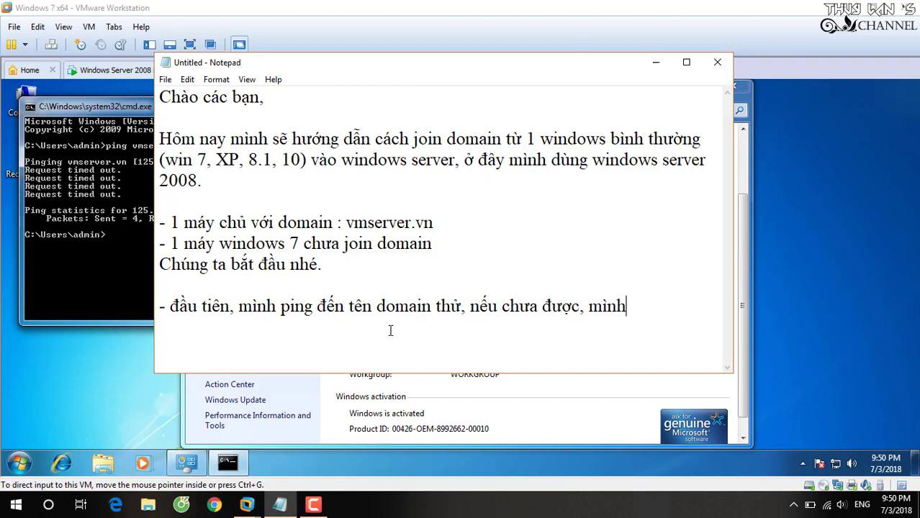
type(" cần đaặt")
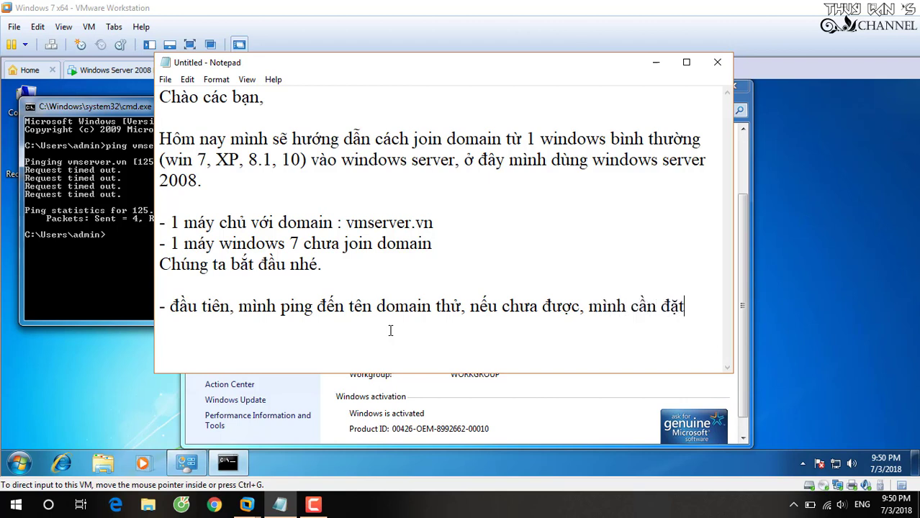
type(" DNS ")
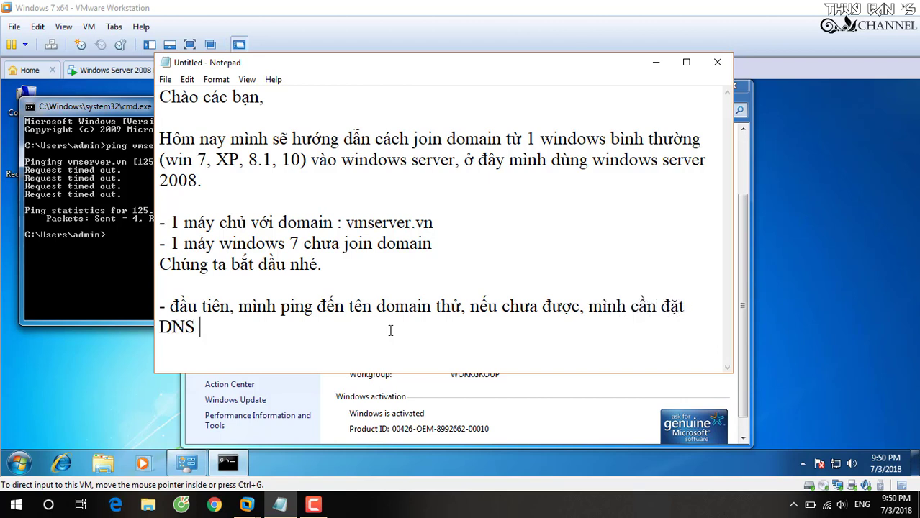
type("trên win")
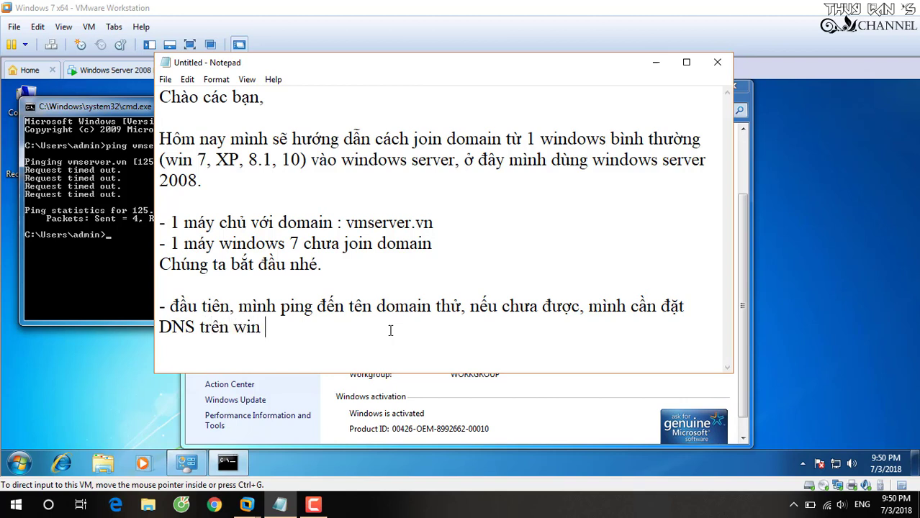
type("7 thàn")
key("BackSpace")
key("BackSpace")
key("BackSpace")
key("BackSpace")
type("giố")
type("ng với ")
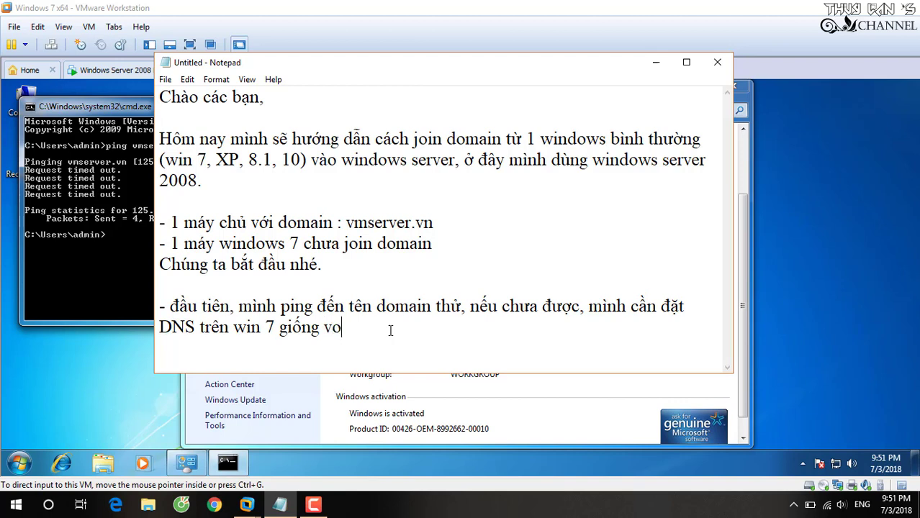
type("IP của server")
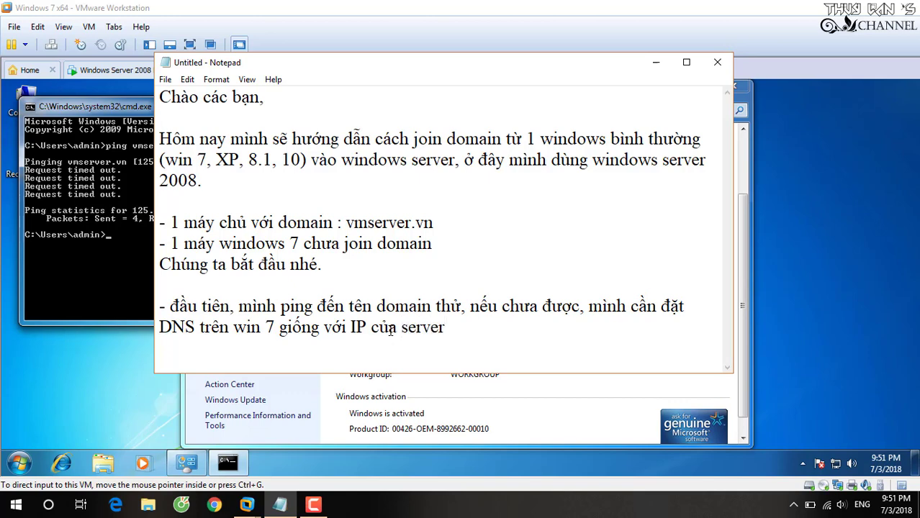
type(".")
left_click(109, 221)
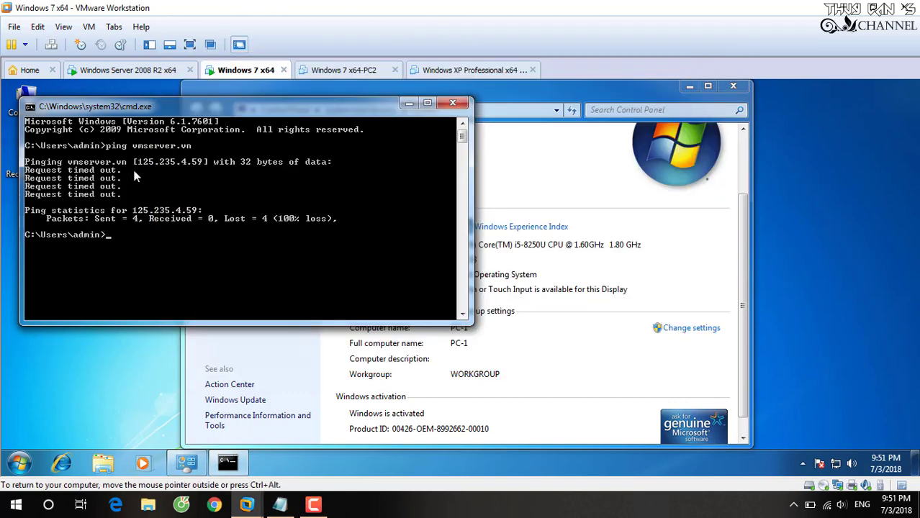
- Read the Server 2008 R2 VM's IPv4 address, 192.168.90.5, from its Local Area Connection details
left_click(136, 69)
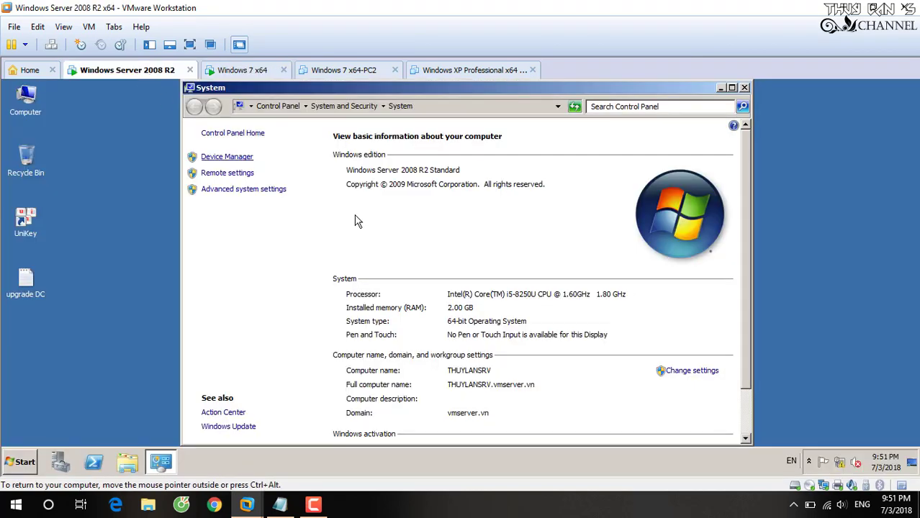
right_click(838, 460)
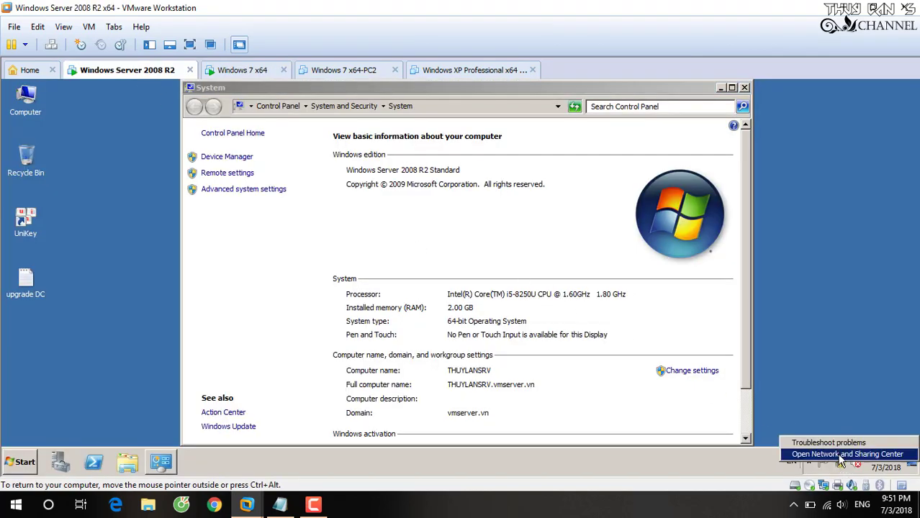
left_click(838, 453)
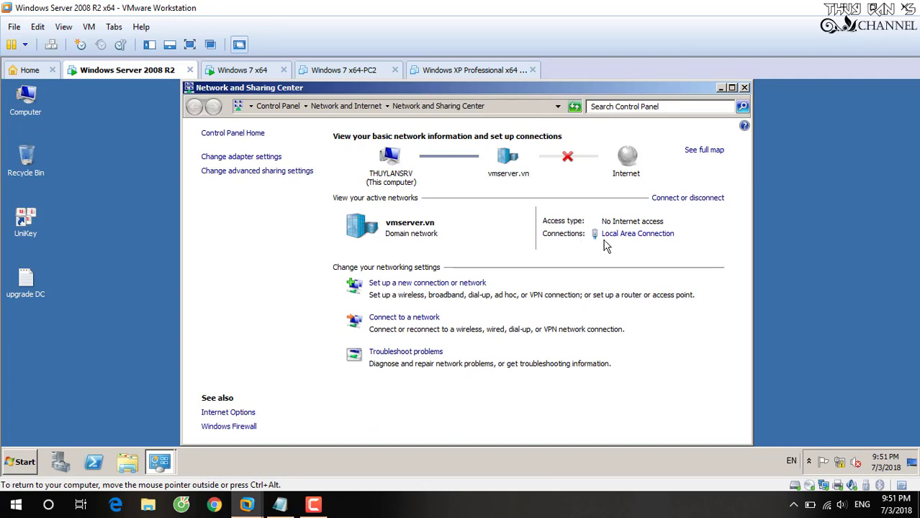
left_click(619, 238)
left_click(398, 262)
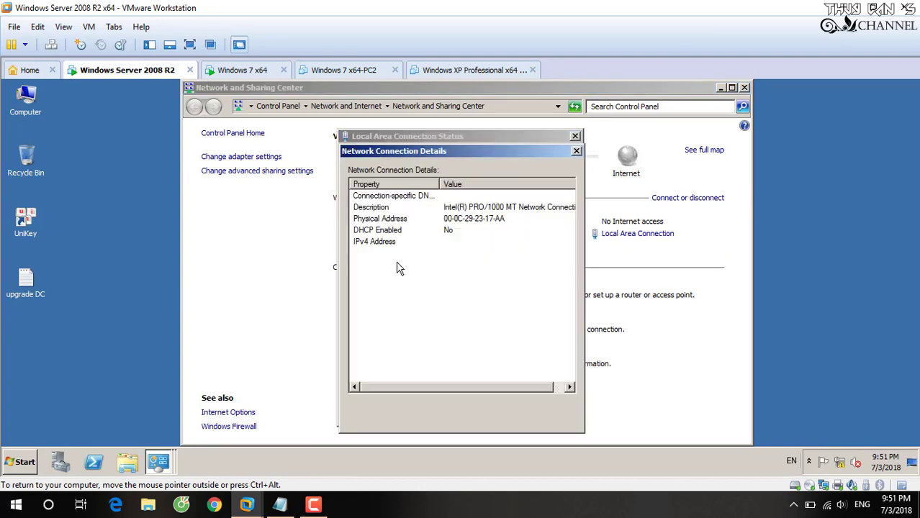
left_click(388, 244)
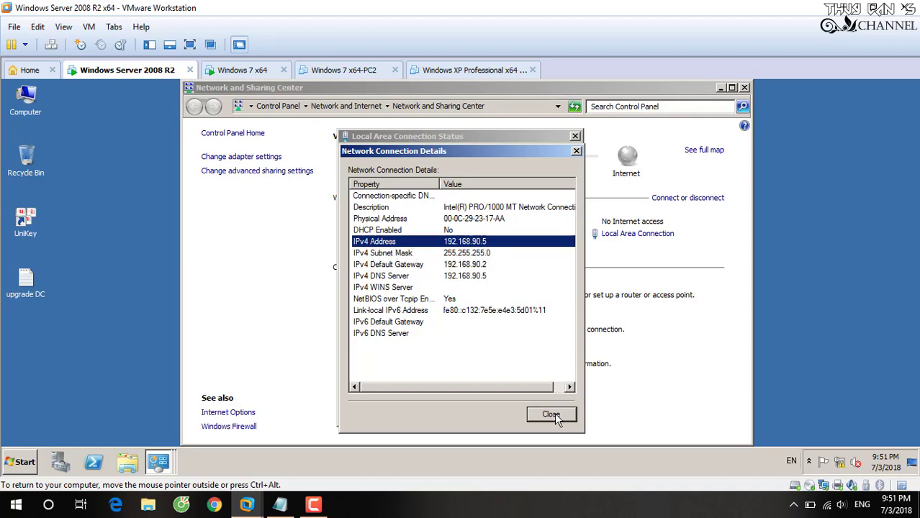
left_click(248, 71)
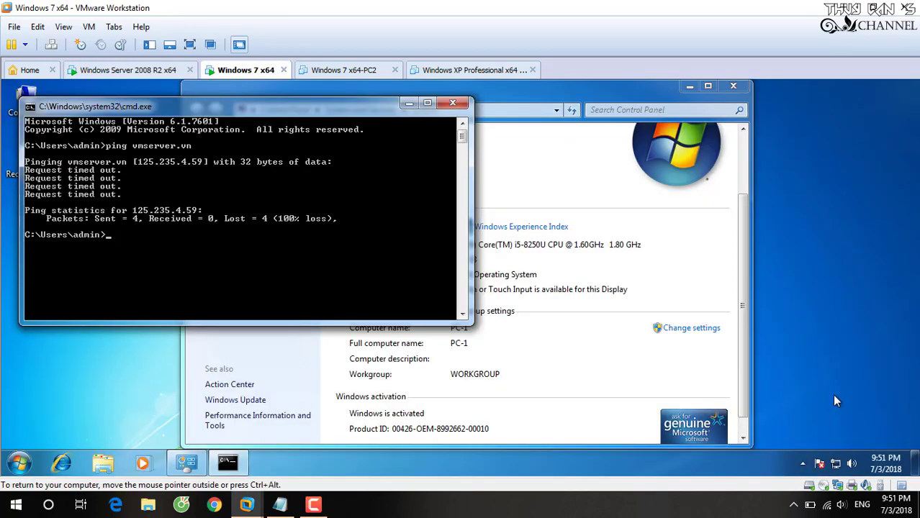
- Check the Windows 7 Local Area Connection's current address details in Network and Sharing Center
right_click(820, 464)
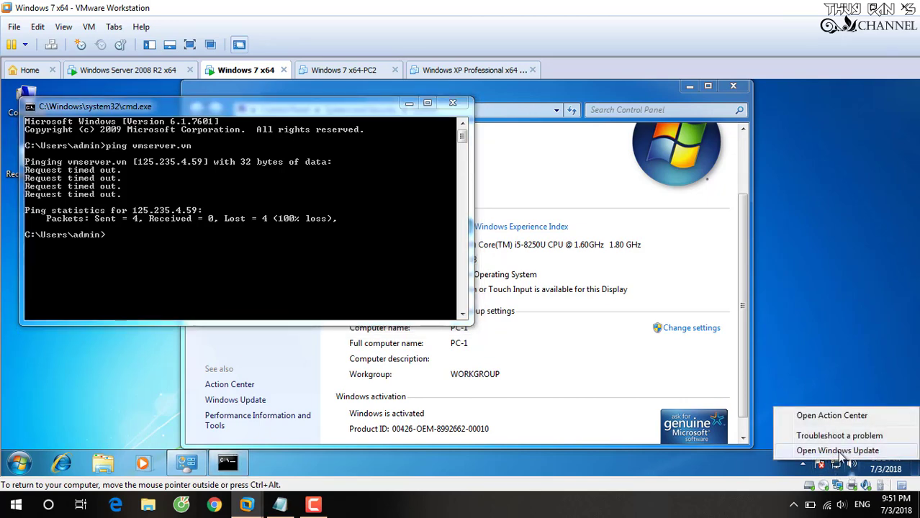
right_click(836, 465)
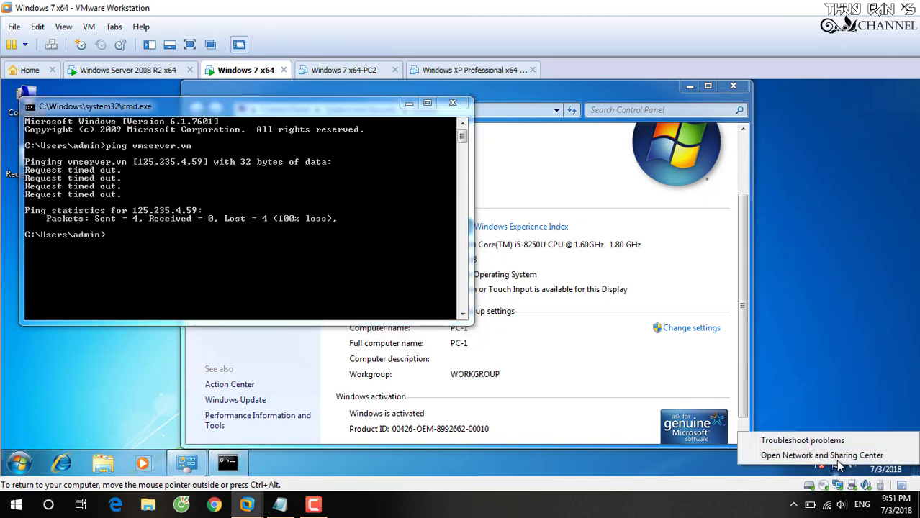
left_click(838, 453)
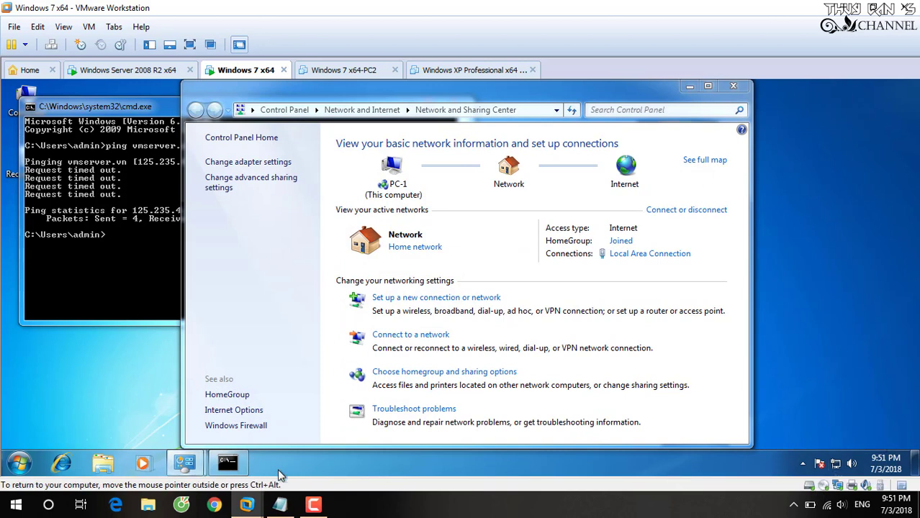
left_click(313, 504)
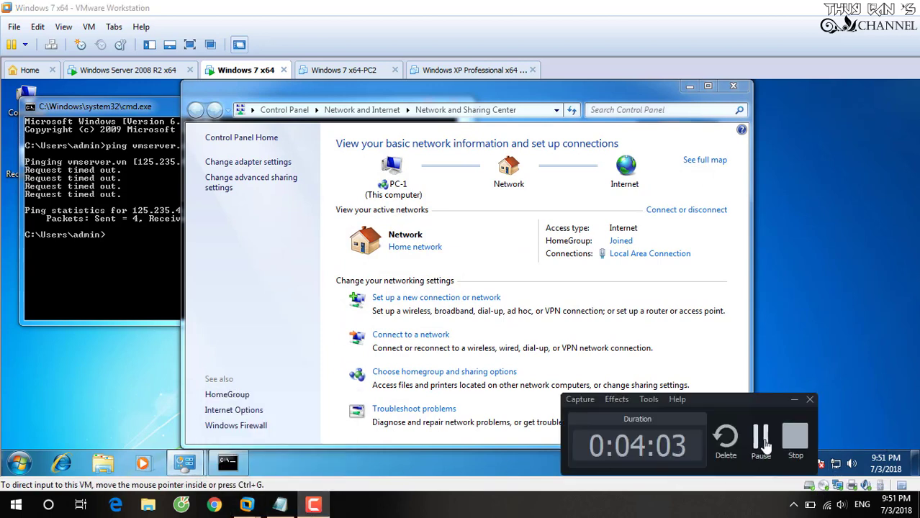
left_click(669, 313)
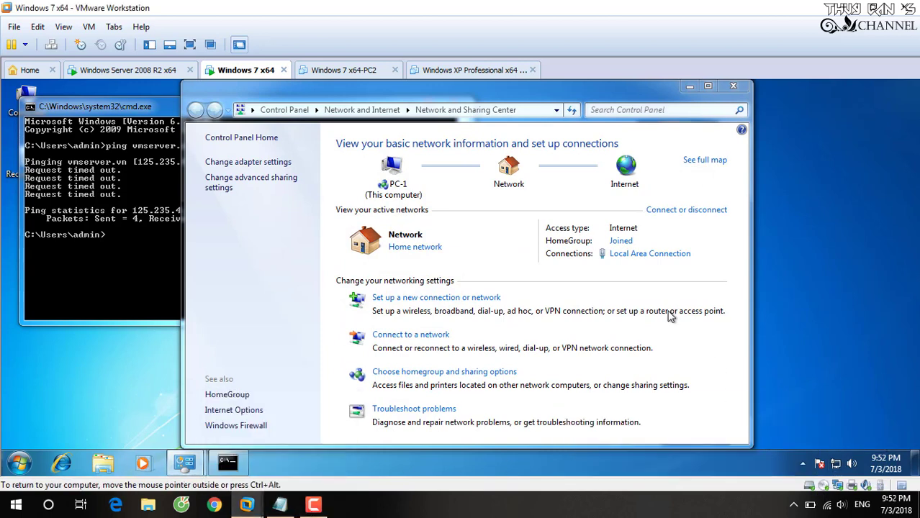
left_click(629, 254)
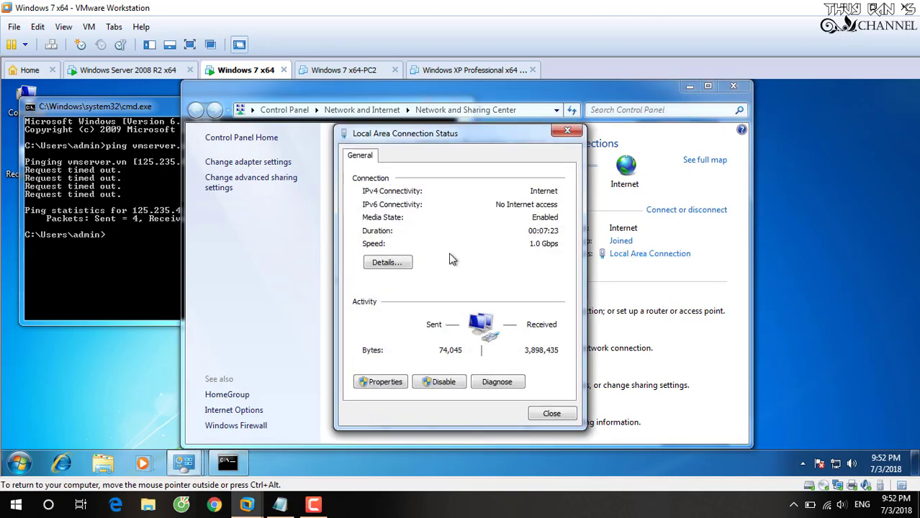
left_click(407, 263)
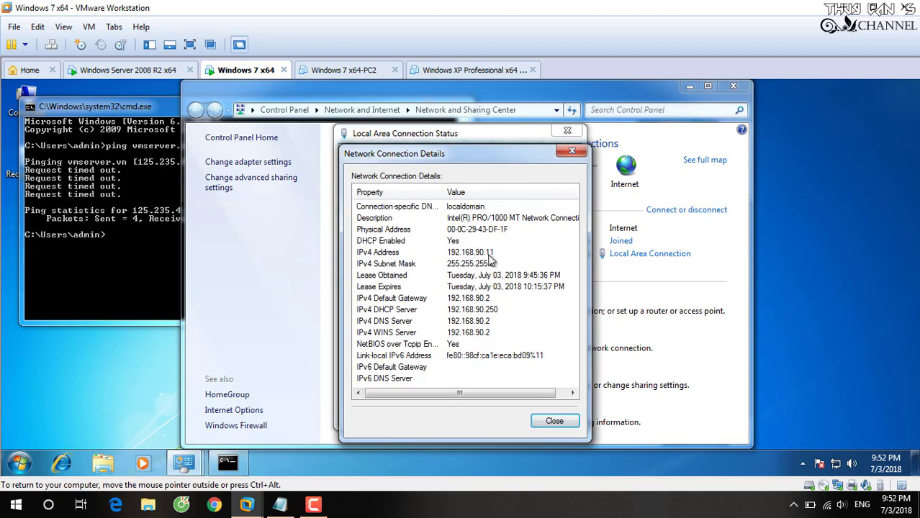
left_click(553, 421)
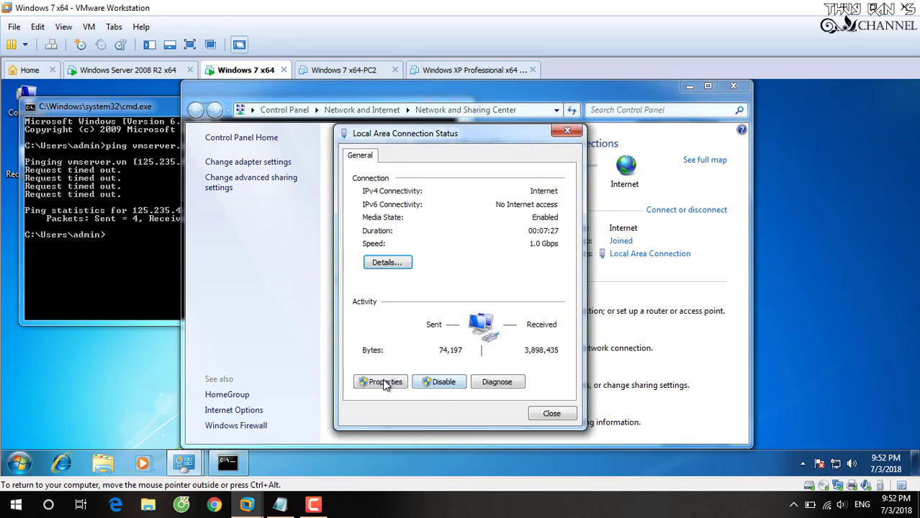
- Set the Windows 7 connection's IPv4 preferred DNS server to 192.168.90.5 and confirm
left_click(383, 382)
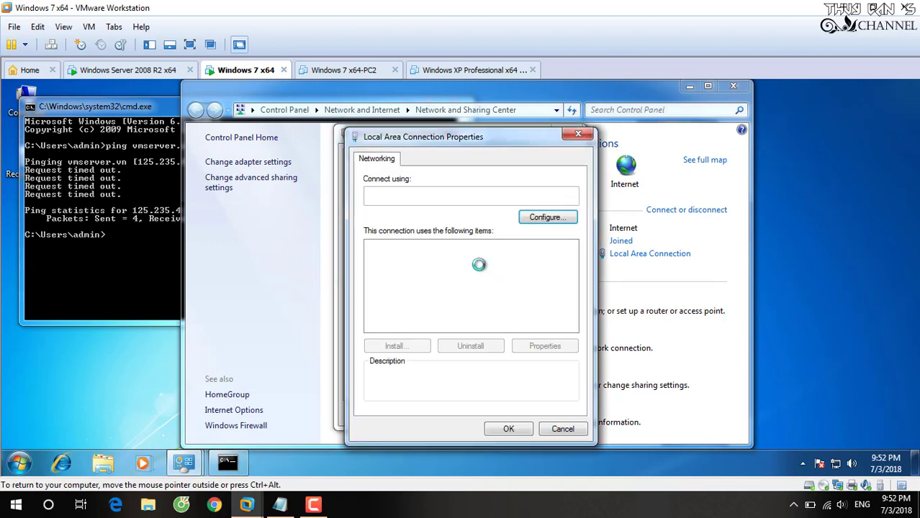
double_click(480, 293)
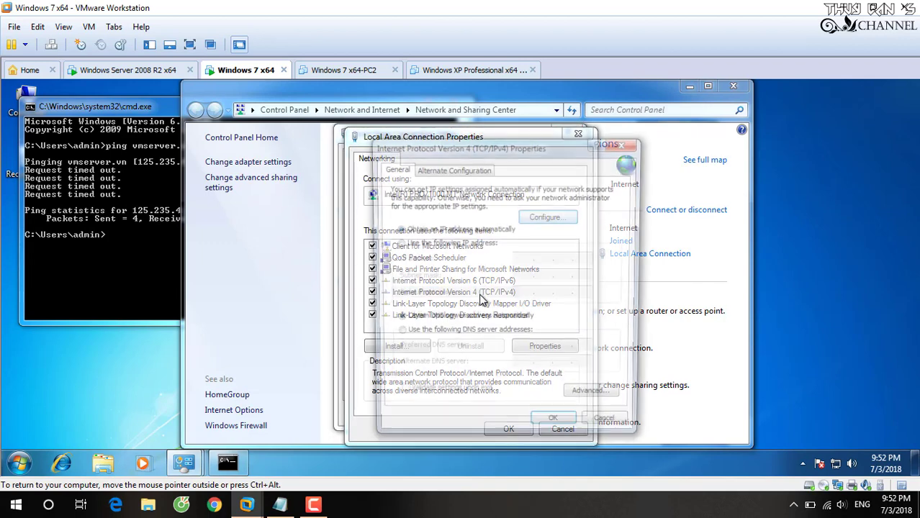
left_click(467, 335)
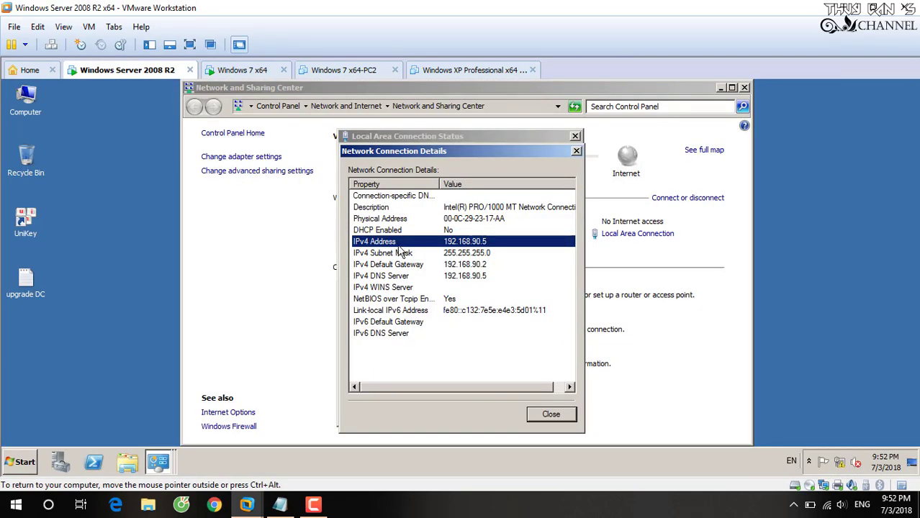
left_click(242, 70)
left_click(556, 429)
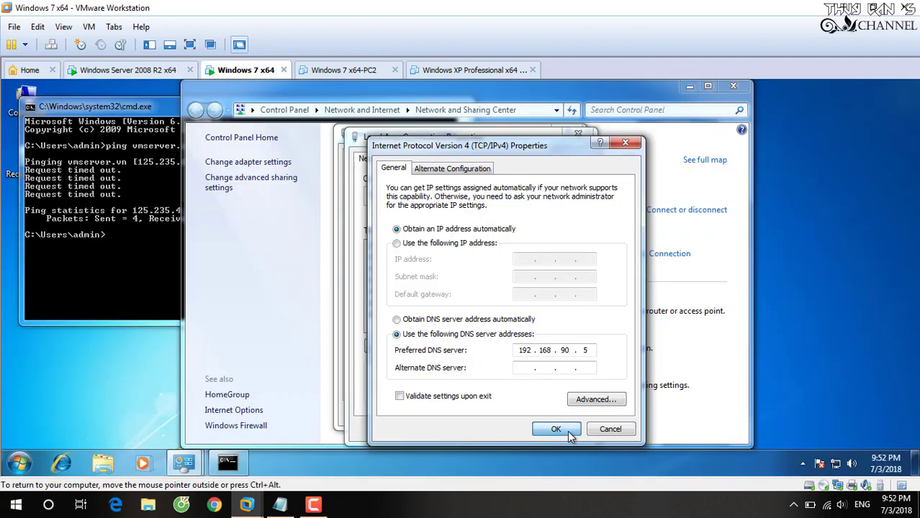
left_click(508, 427)
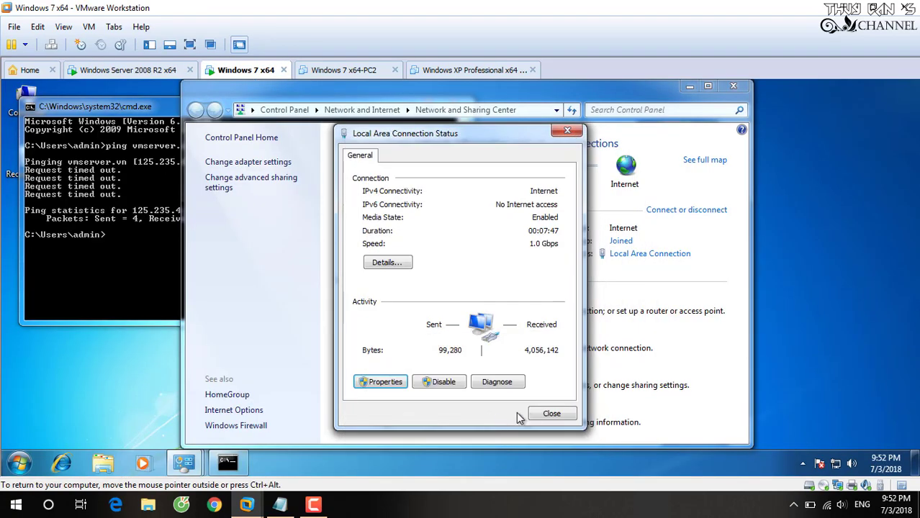
left_click(536, 415)
left_click(132, 245)
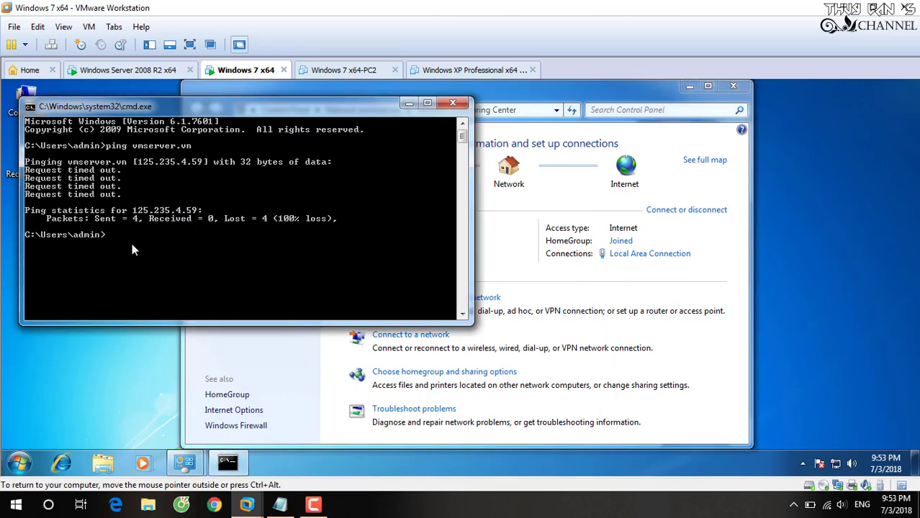
- Ping vmserver.vn, now resolving to 192.168.90.5, then run nslookup vmserver, which reports a non-existent domain
type("ping vmserver.vn")
key("Return")
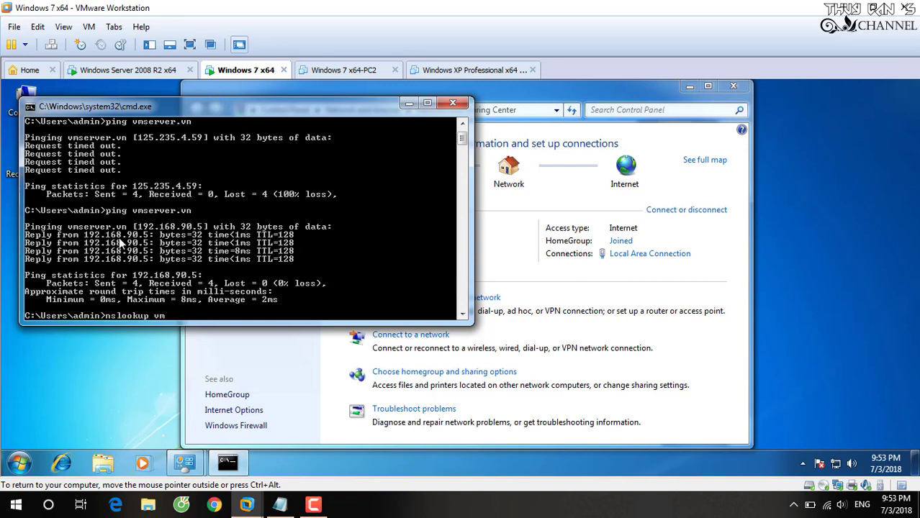
key("Return")
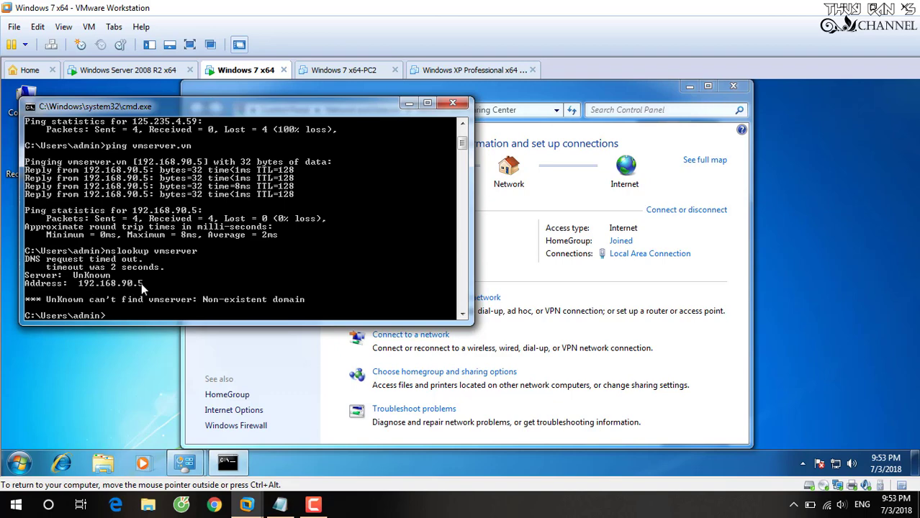
- Add the note '- sau khi ping được, ta tiến hành join domain' and close the command prompt
left_click(320, 457)
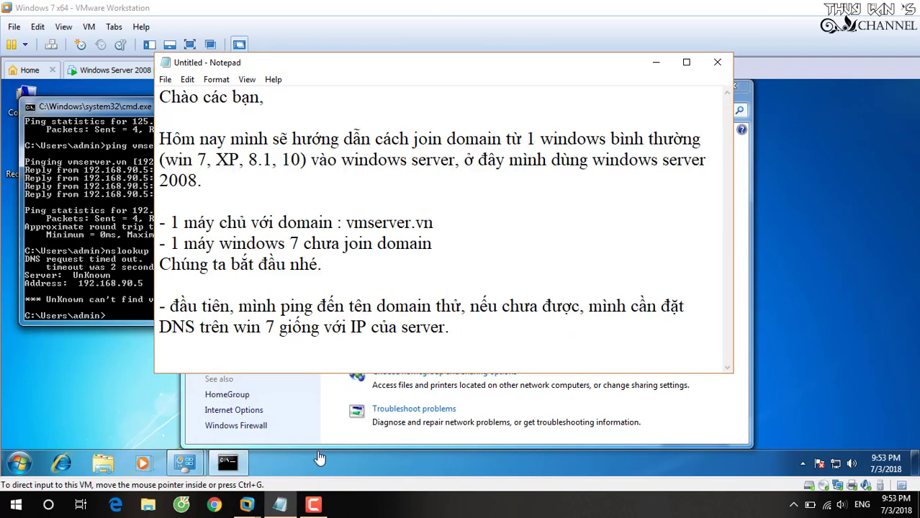
type("- sau khi ping")
type(" đơ")
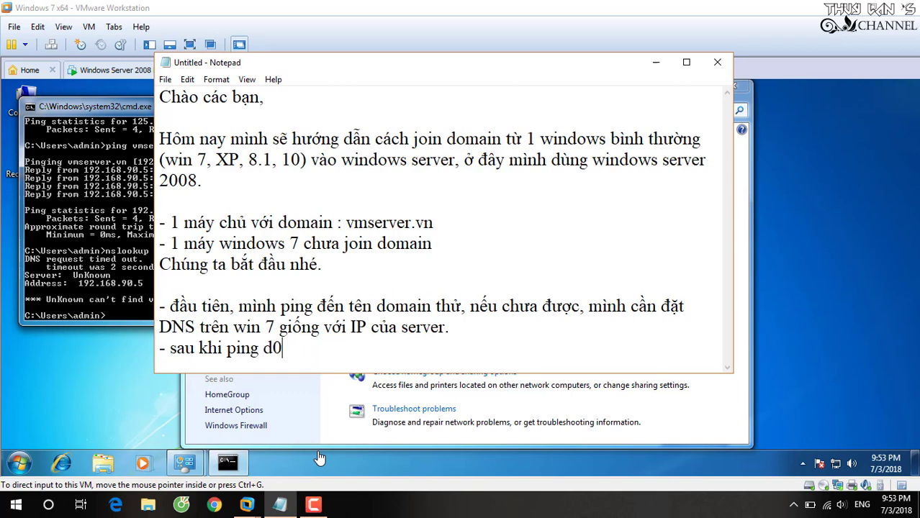
key("BackSpace")
type("u khi ping được, ta tiến h2")
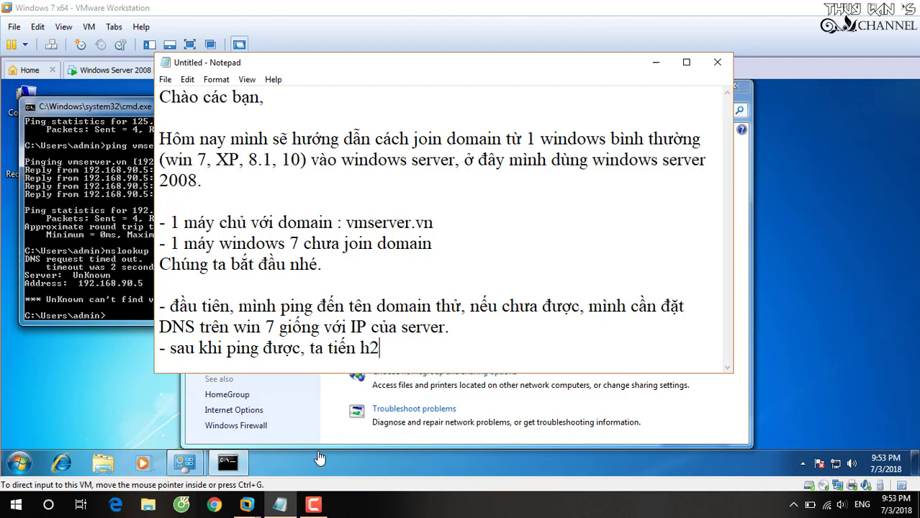
key("BackSpace")
type("ành join domain")
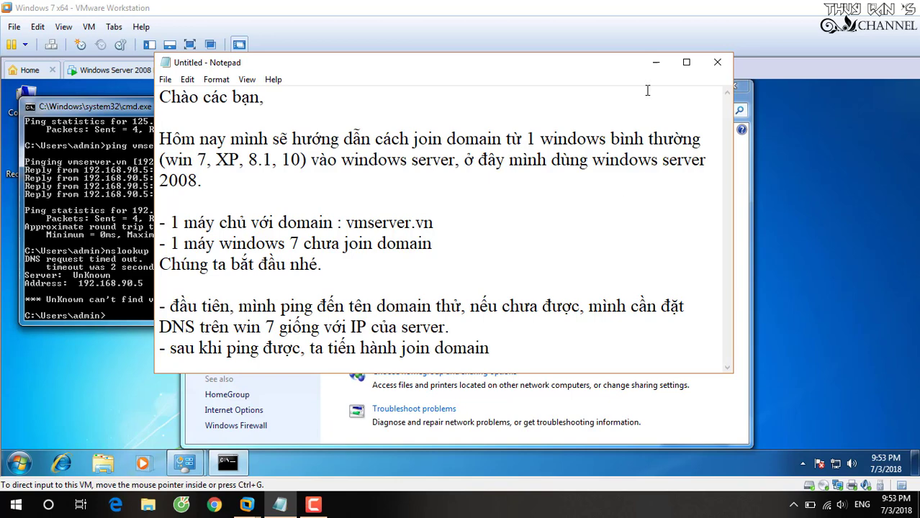
left_click(655, 63)
left_click(456, 106)
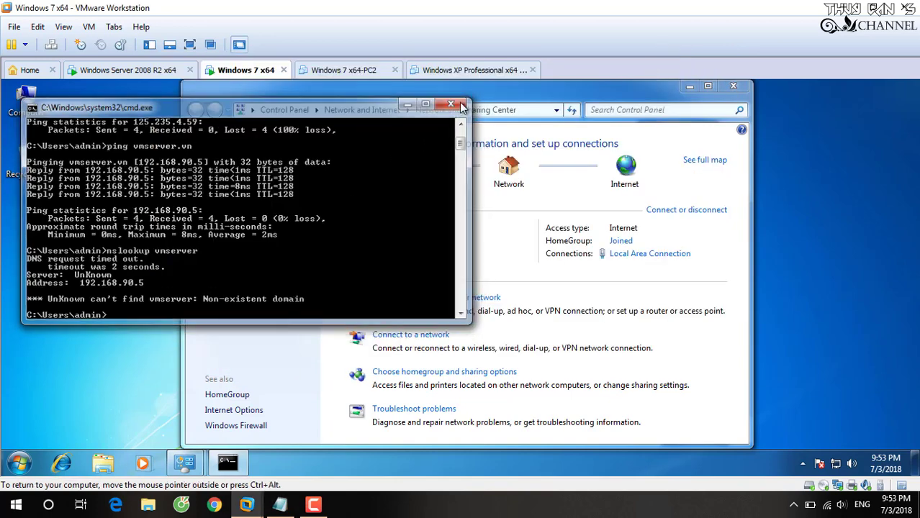
- Open PC-1's computer name and domain settings from the Computer properties page
key("super+Pause")
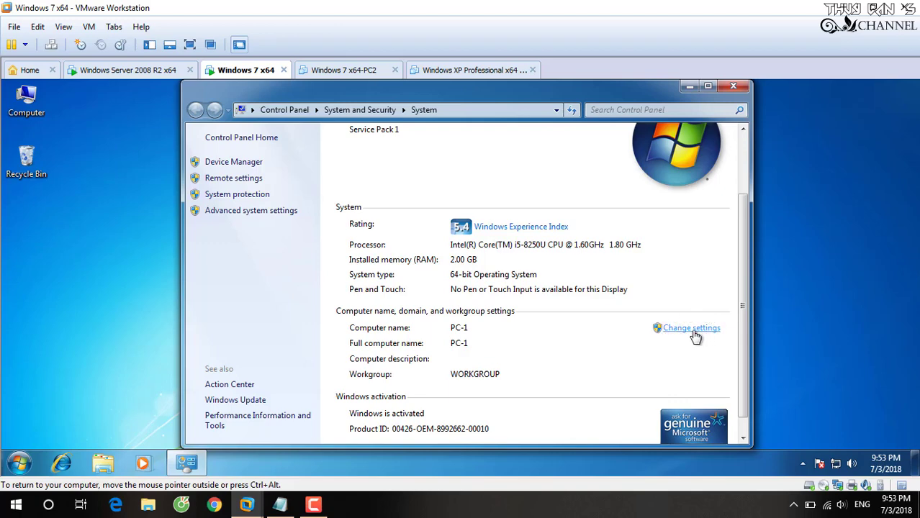
left_click(732, 85)
right_click(26, 101)
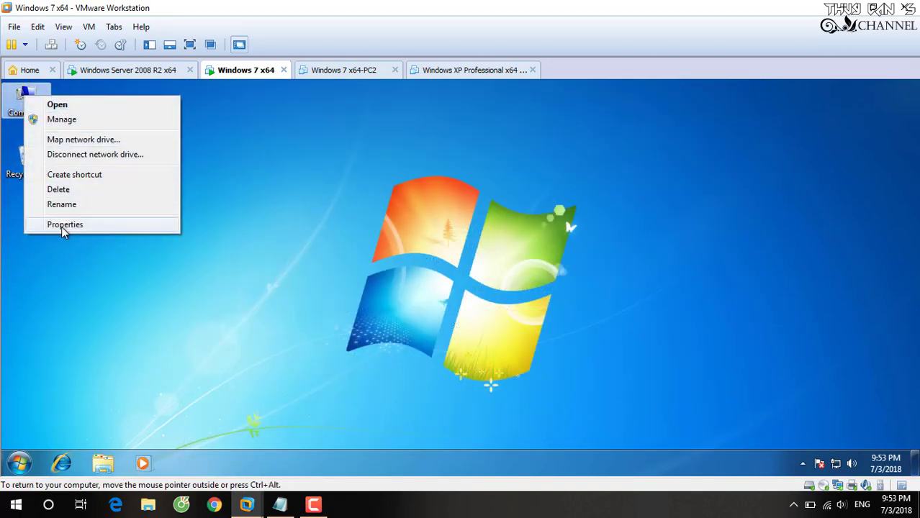
left_click(58, 228)
scroll(689, 343, "down", 1)
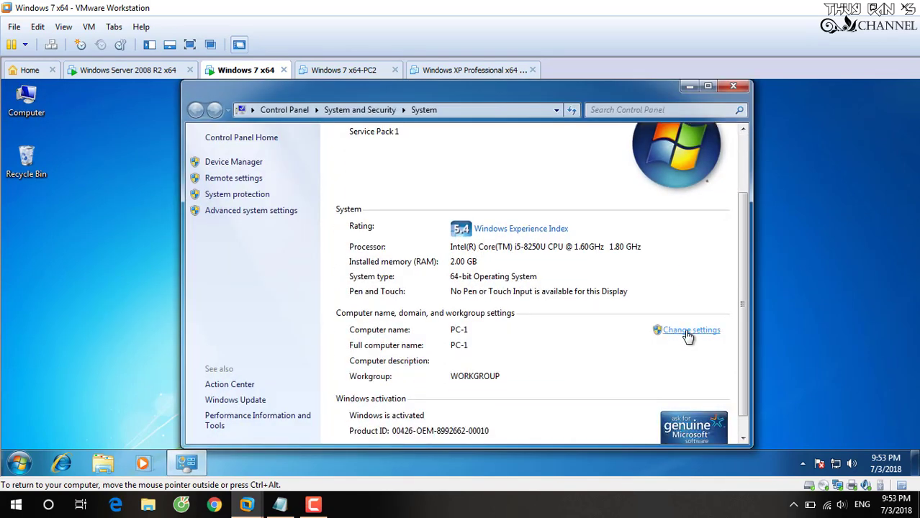
left_click(688, 336)
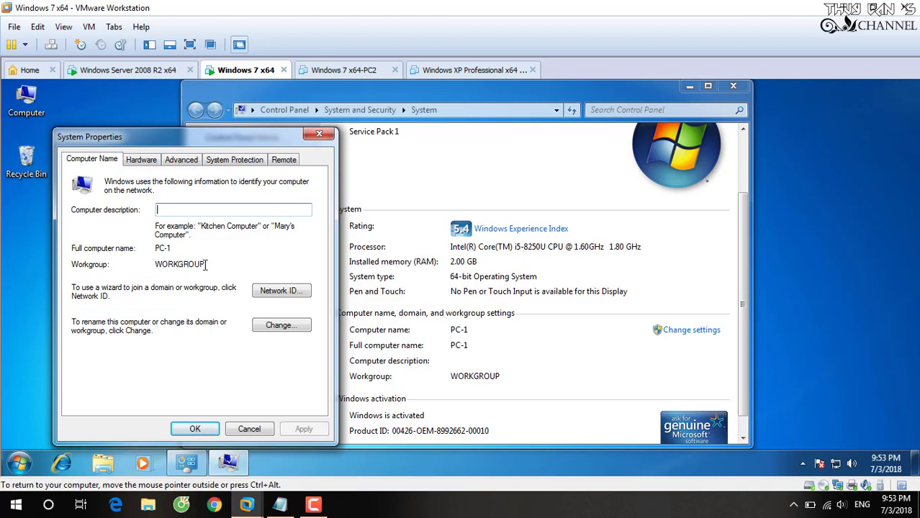
- Highlight the WORKGROUP name to show PC-1's current workgroup membership
left_click_drag(205, 265, 153, 265)
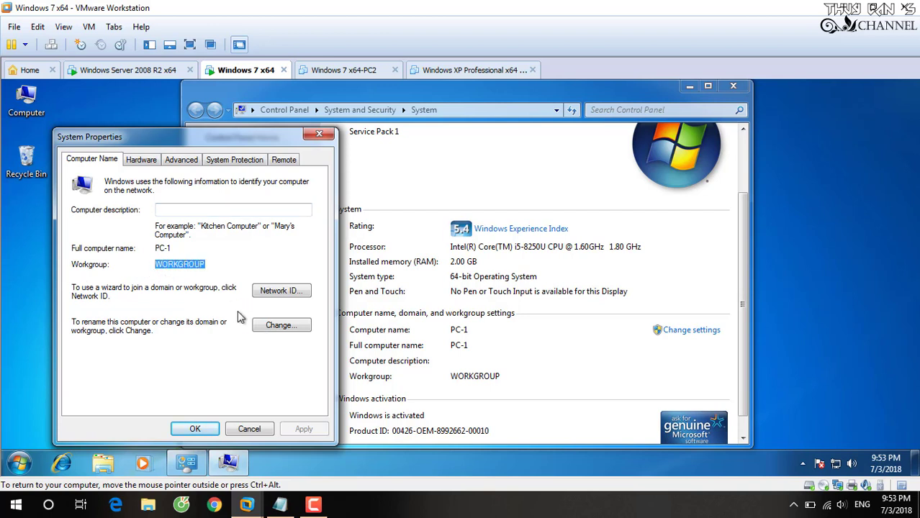
left_click(196, 267)
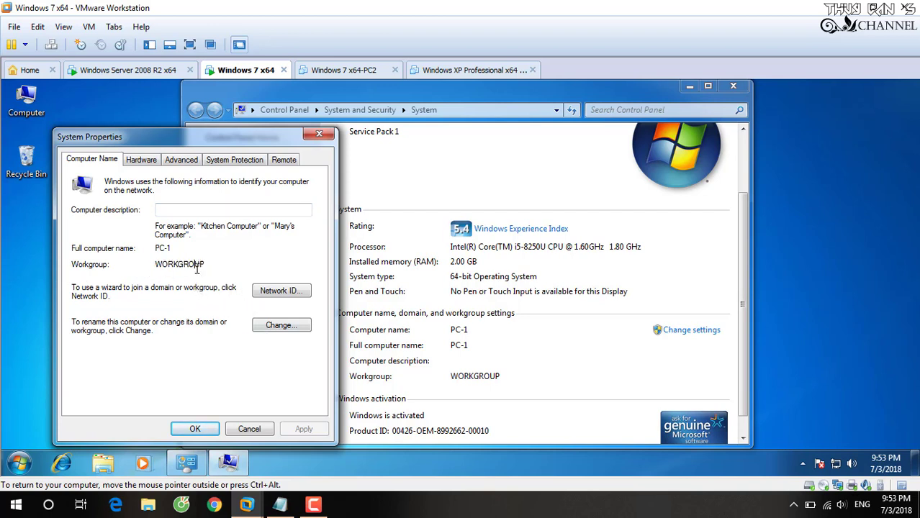
double_click(196, 266)
left_click(198, 267)
- Change PC-1 from WORKGROUP to member of domain vmserver.vn and confirm
left_click(281, 330)
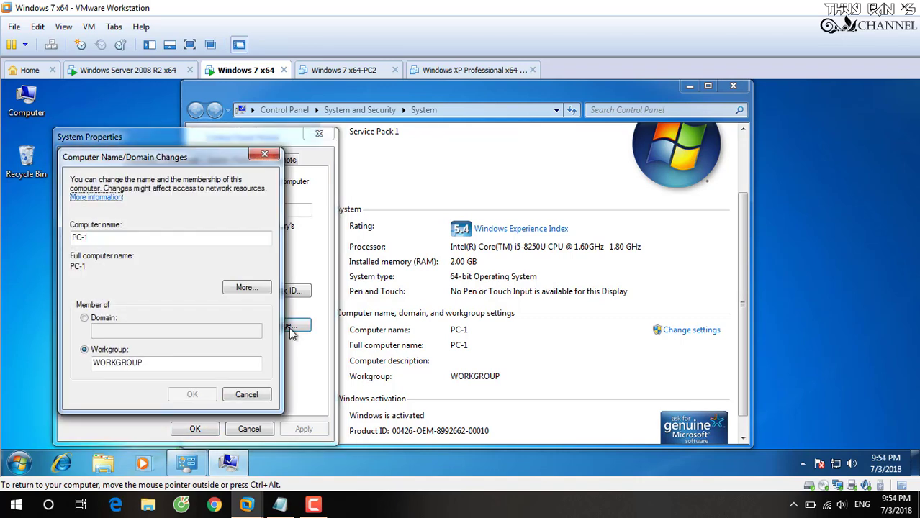
left_click(85, 319)
left_click(111, 330)
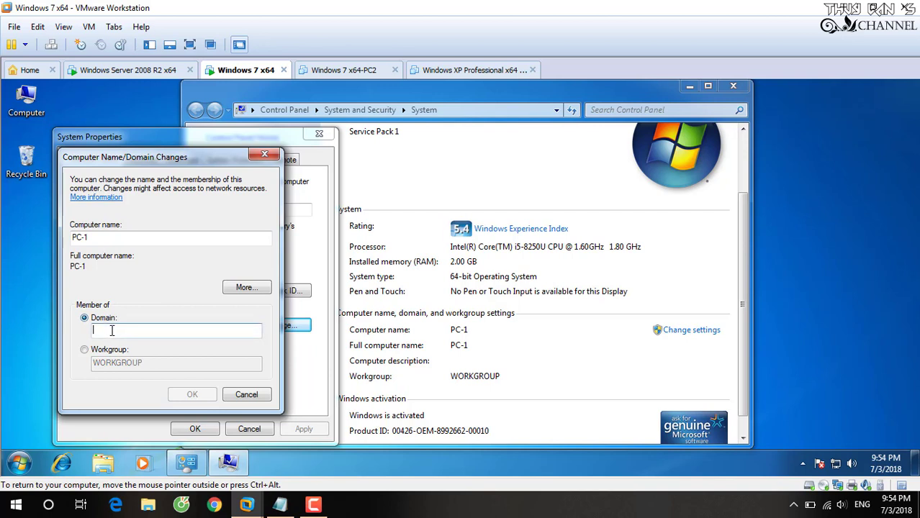
type("vmserver.vn")
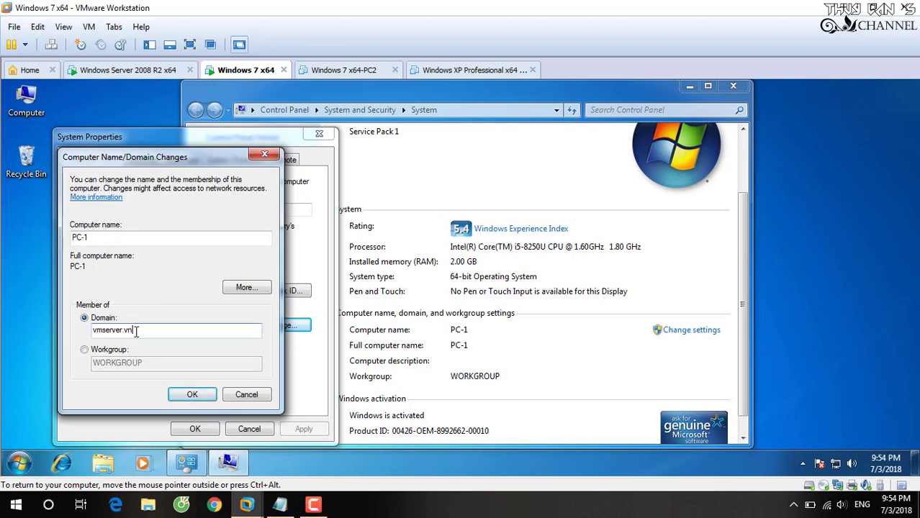
left_click_drag(144, 330, 95, 331)
left_click(120, 331)
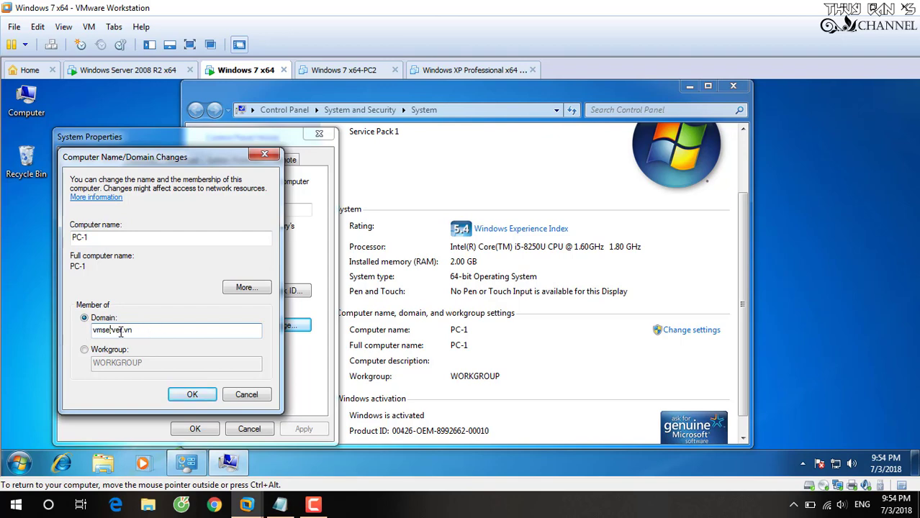
left_click(192, 394)
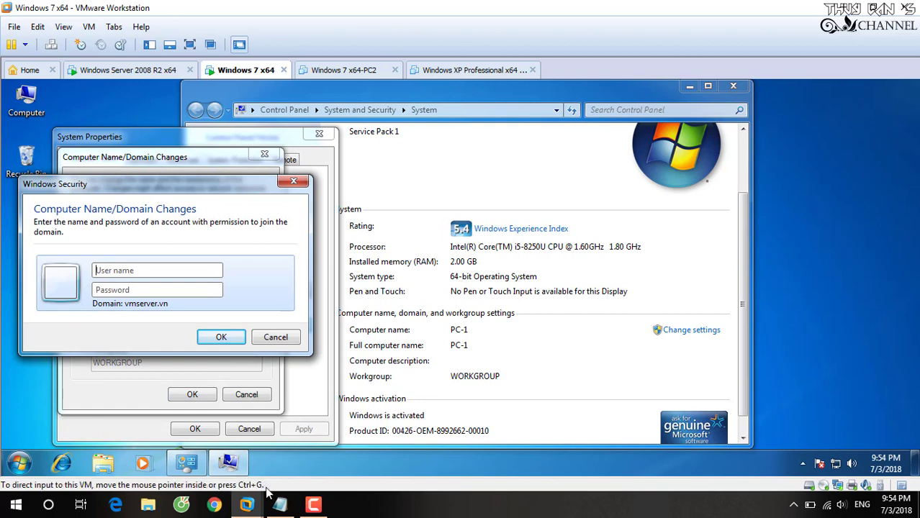
- Add a note: when asked for credentials, use the server's administrator or any server account
left_click(285, 508)
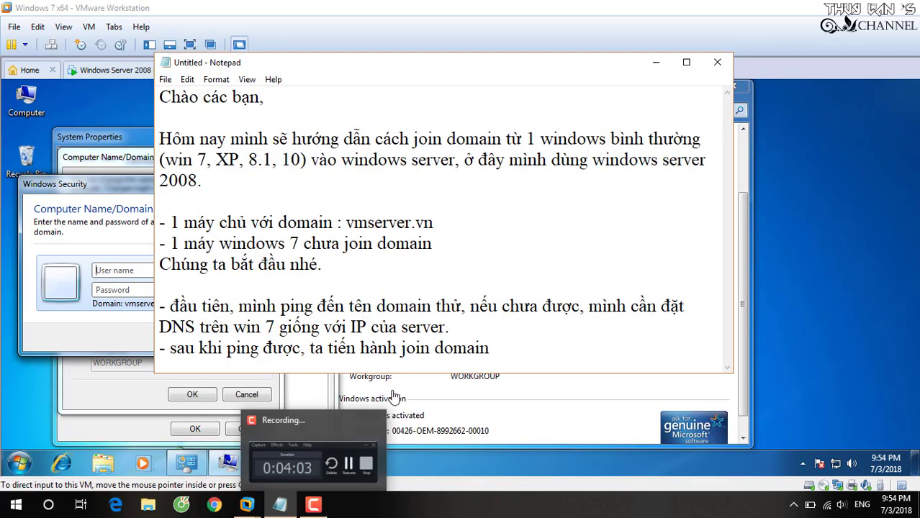
key("Return")
type("- k")
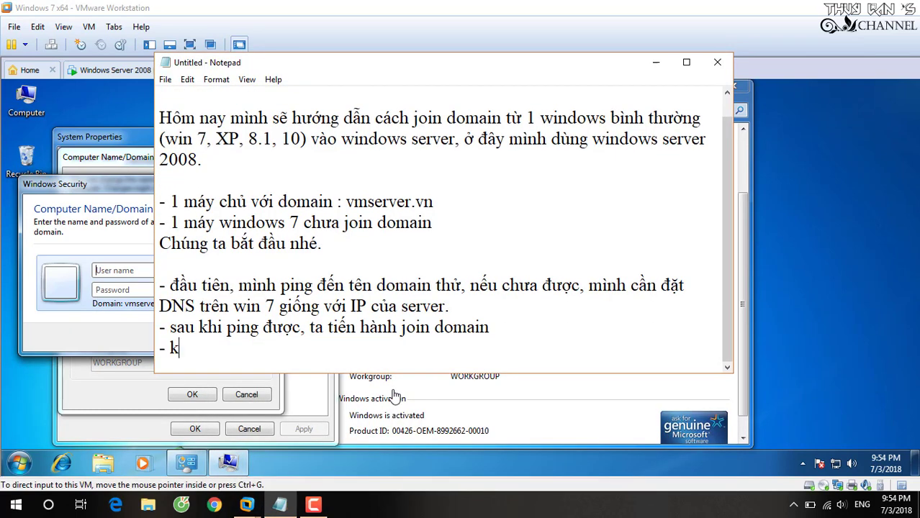
type("hi được hỏ")
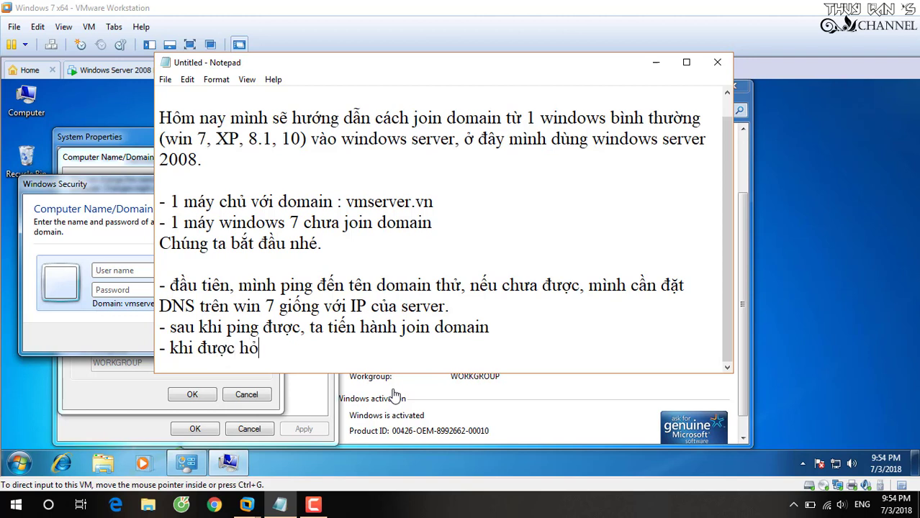
type("i username va")
type("f mật khẩ")
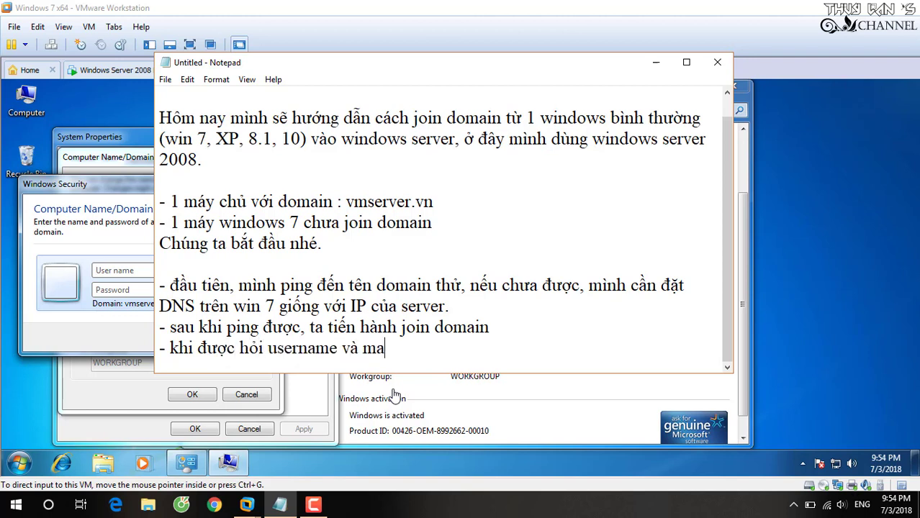
type("u")
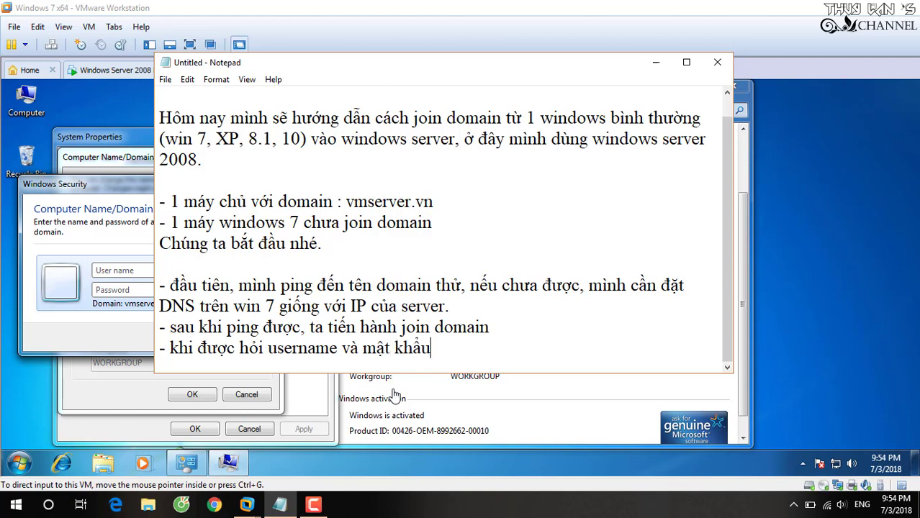
type(", ")
type("dây chính la")
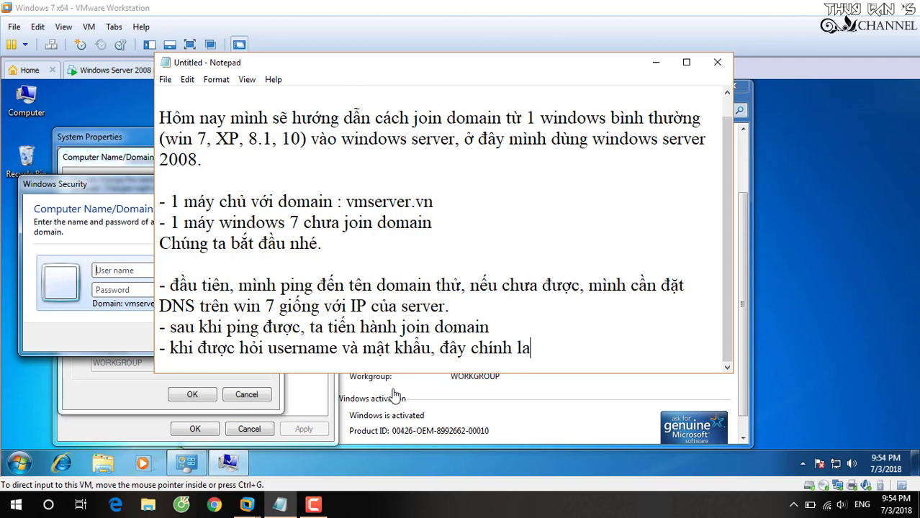
key("BackSpace")
type("à tài khoa")
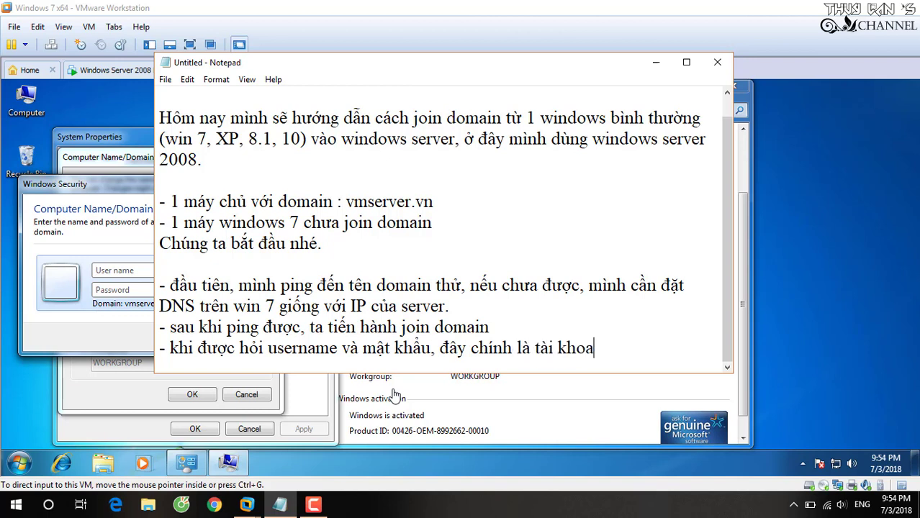
key("BackSpace")
type("ản administrat")
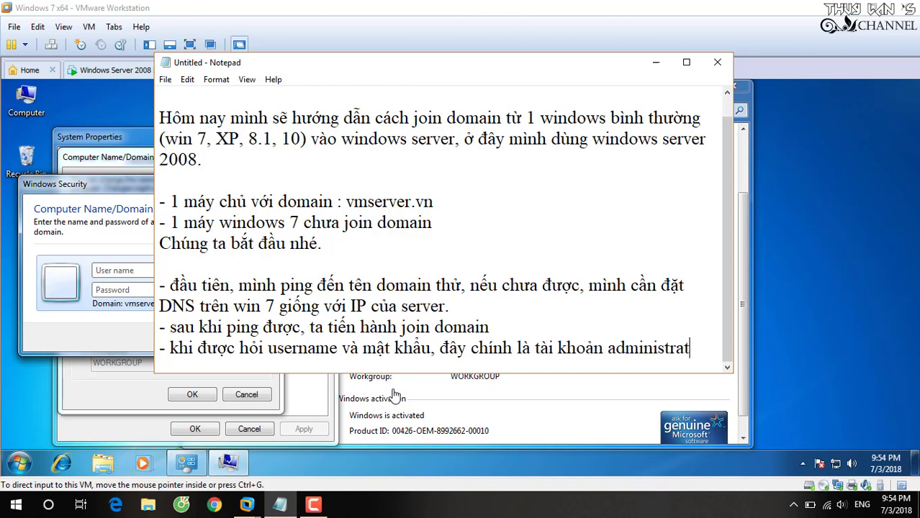
type("or của máy chủ")
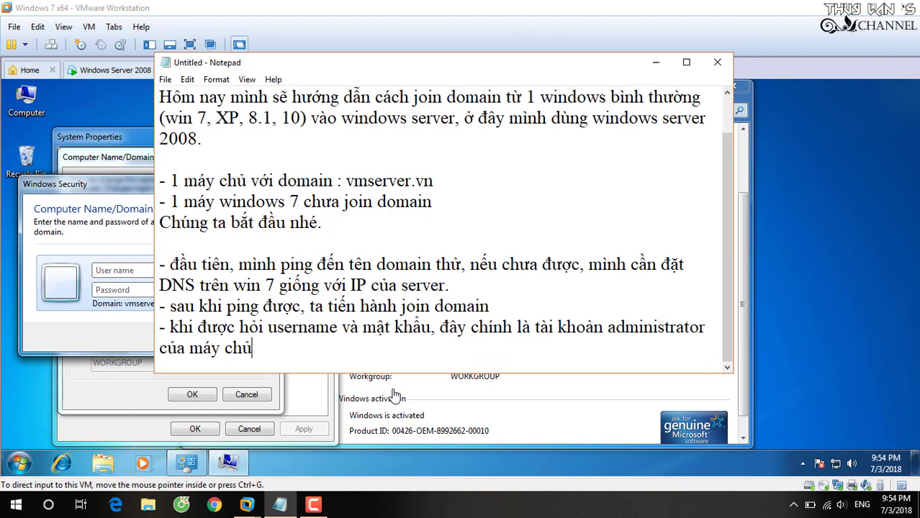
type(" hoặc 1 tài")
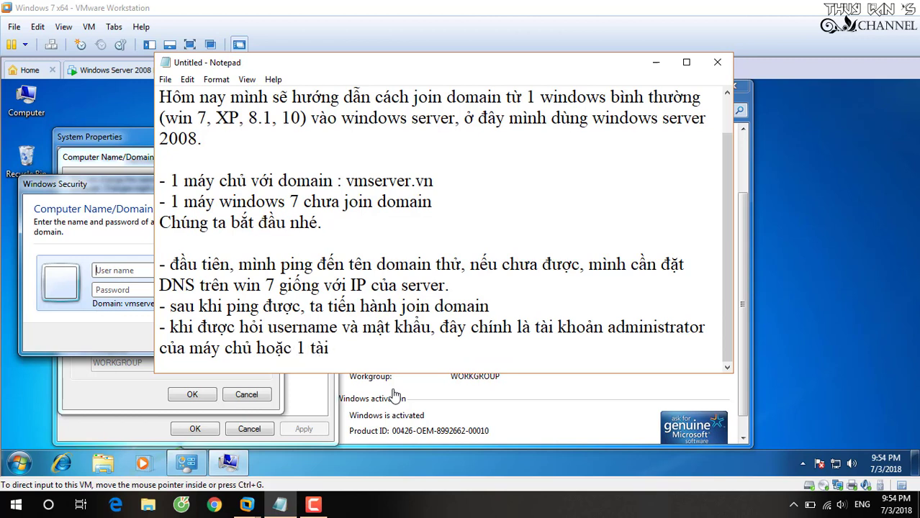
type(" khoan")
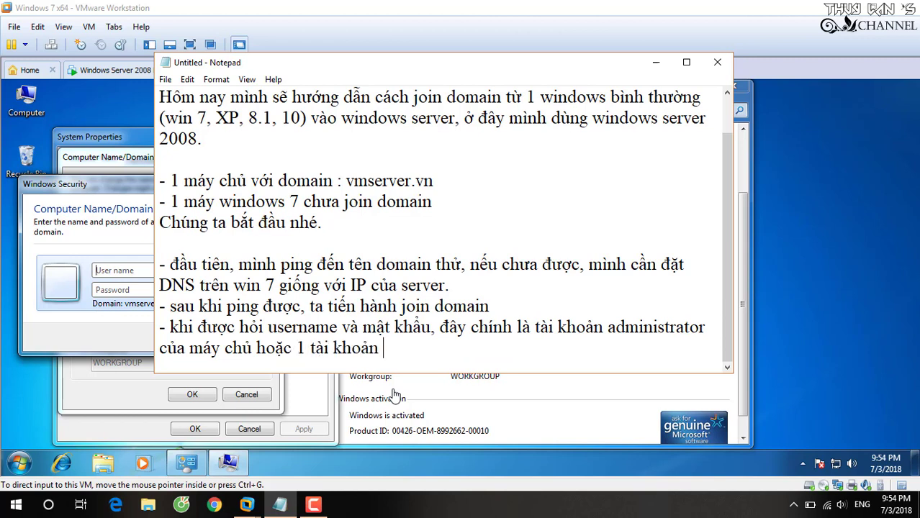
type("r bất kỳ trên ma")
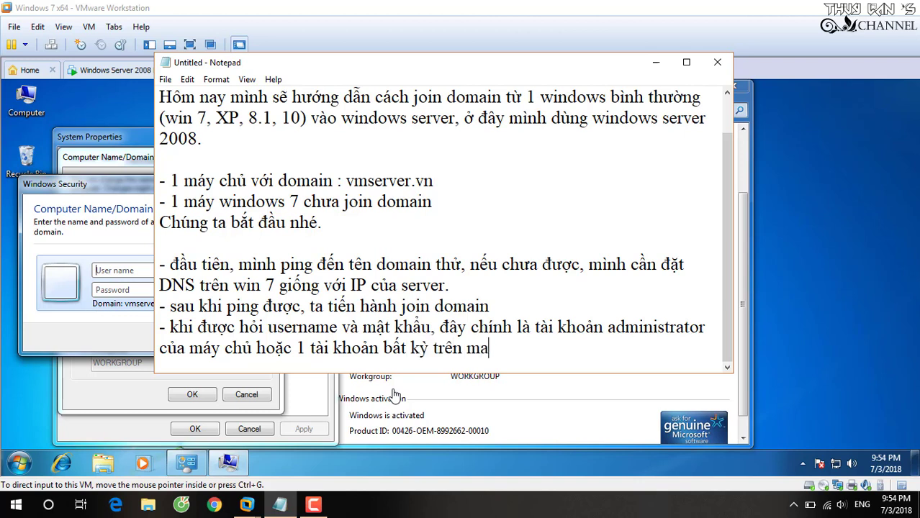
type("y s chur")
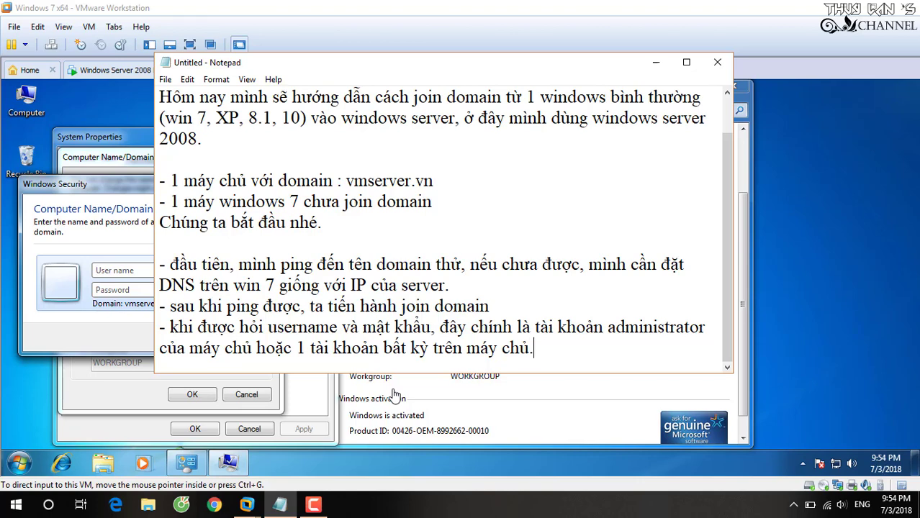
left_click(395, 395)
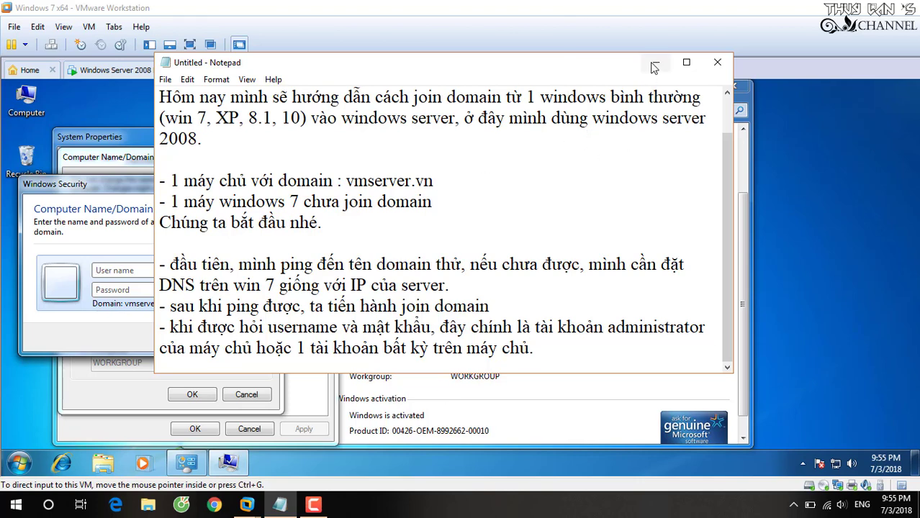
left_click(655, 63)
- Join PC-1 to vmserver.vn using the administrator account and its password, then dismiss the welcome
left_click(198, 271)
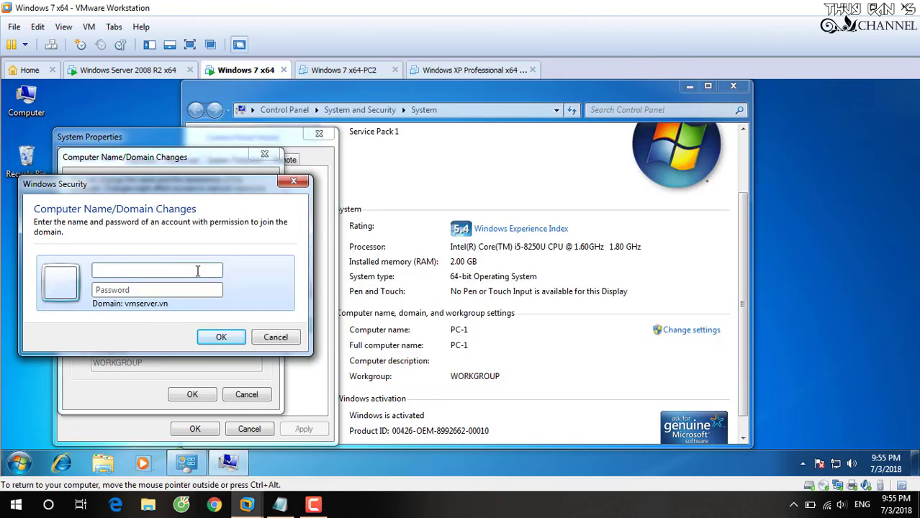
type("administrator")
key("Tab")
type("1")
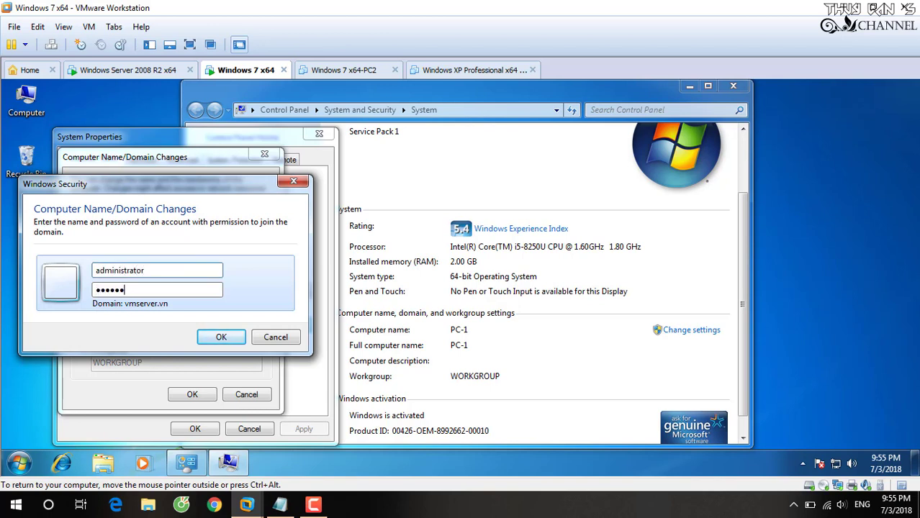
type("23456a@")
left_click(209, 337)
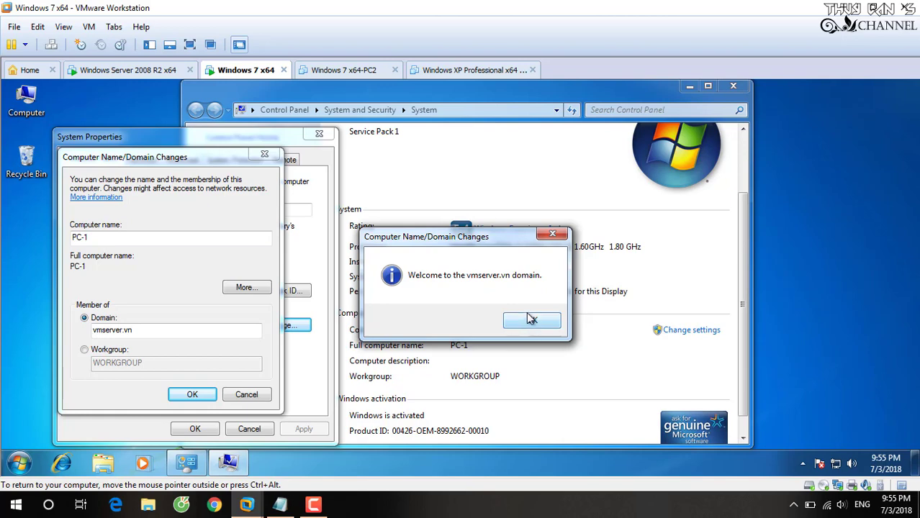
left_click(534, 320)
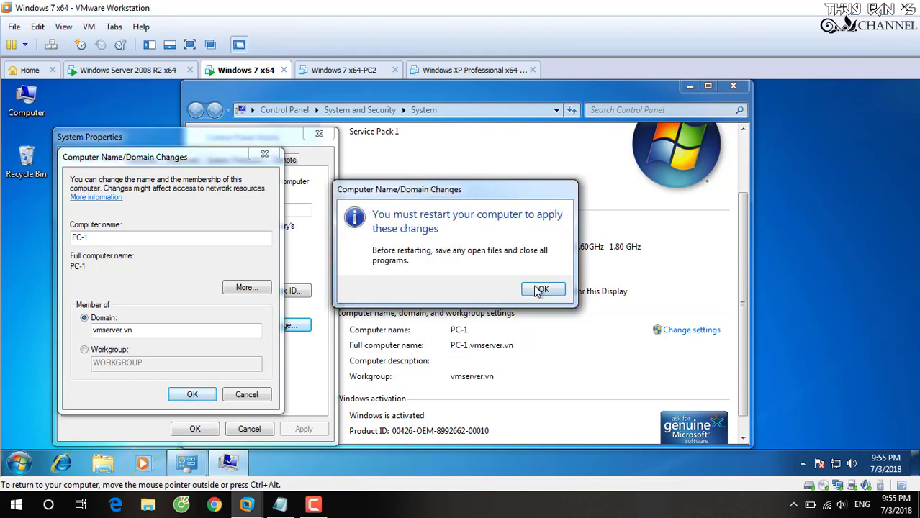
- Acknowledge the restart notice, close System Properties, and restart the Windows 7 VM now
left_click(534, 288)
left_click(203, 429)
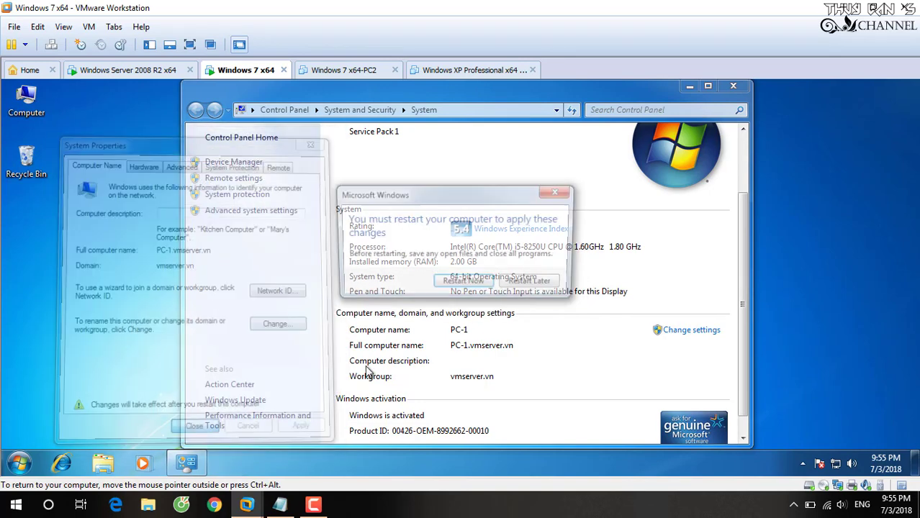
left_click(464, 284)
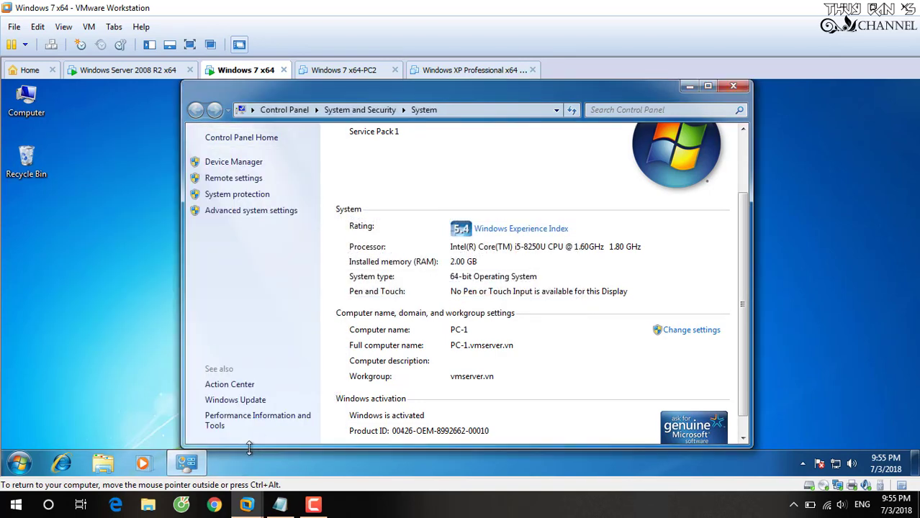
left_click(315, 504)
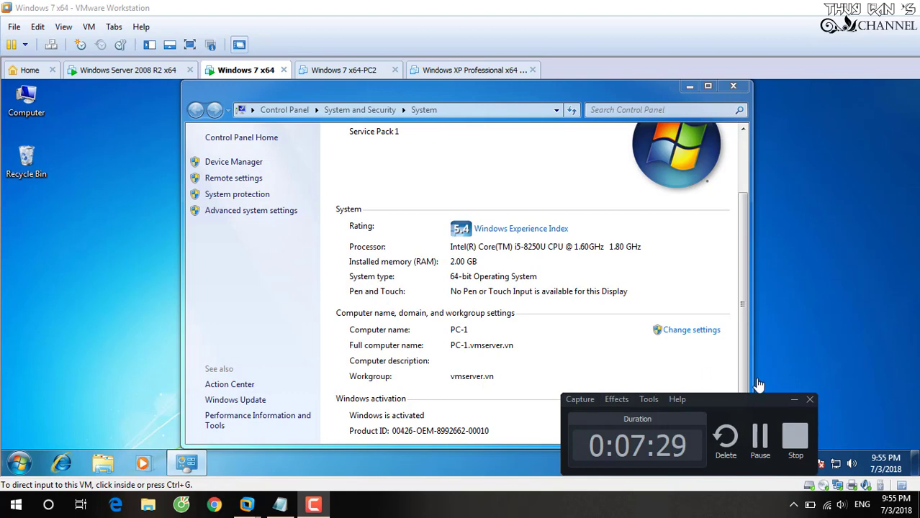
left_click(708, 377)
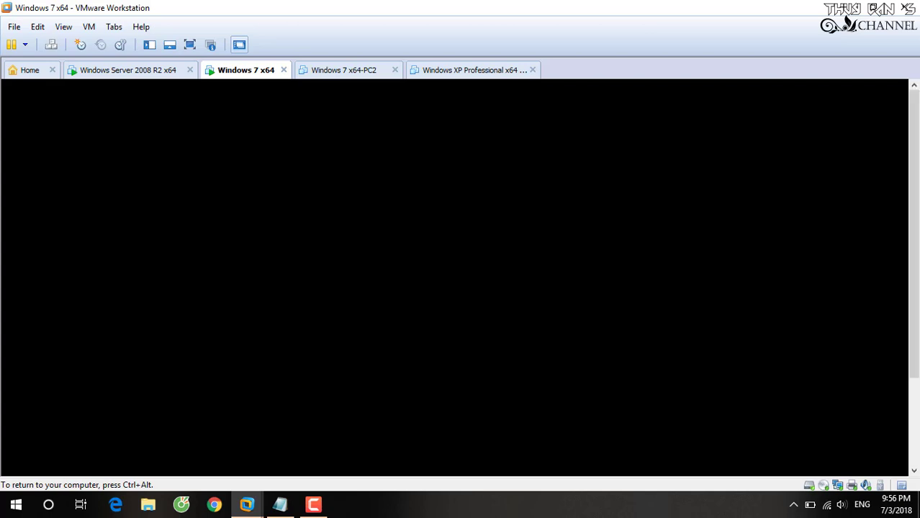
- Release keyboard control with Ctrl+Alt while Windows 7 reboots to its logon screen
key("ctrl+alt")
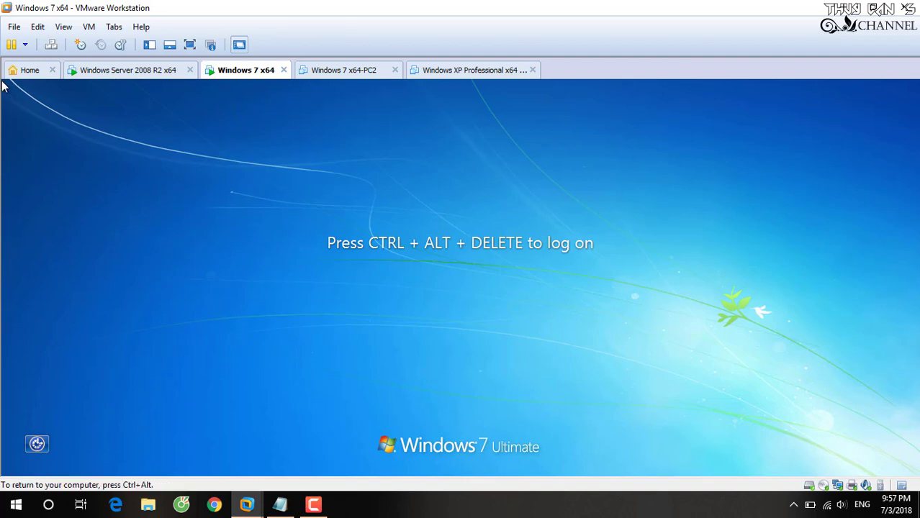
- Note that the join is done and a server account for Windows 7 login comes next, then switch to the Windows Server 2008 R2 VM
left_click(280, 504)
key("Return")
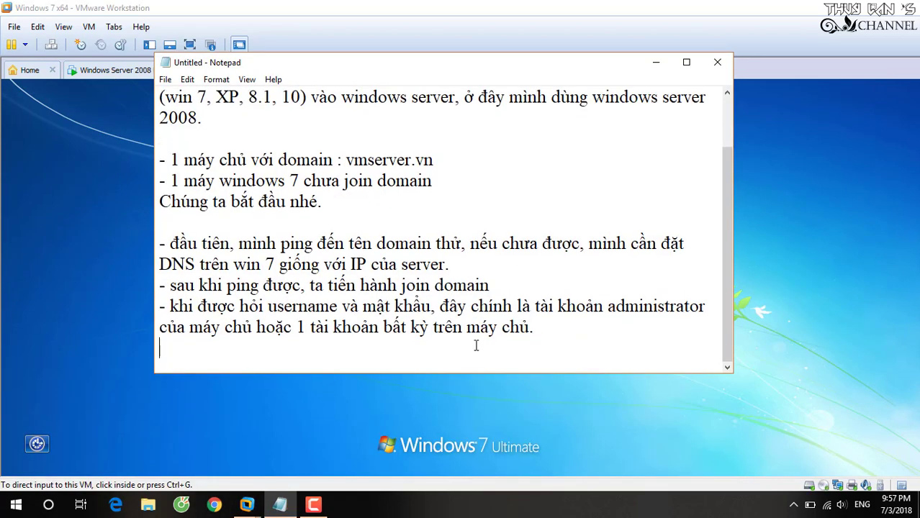
type("Vậy là")
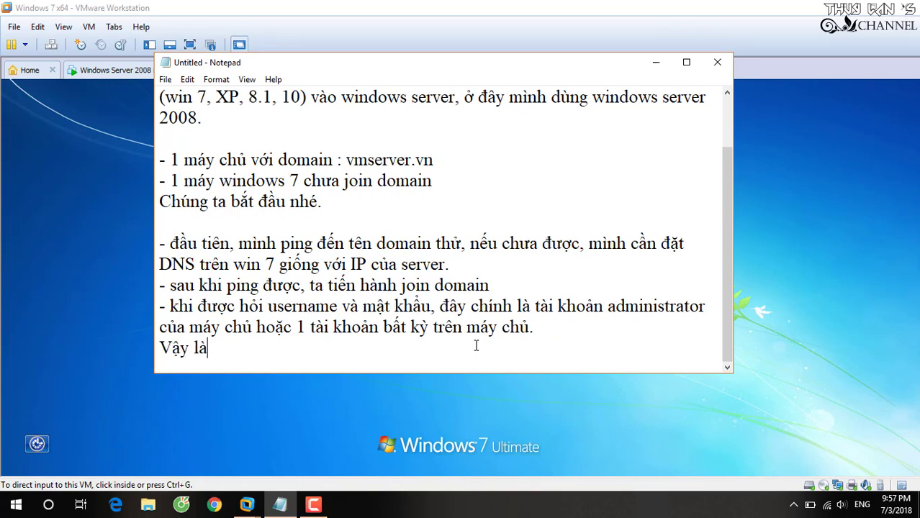
type(" xong rồi")
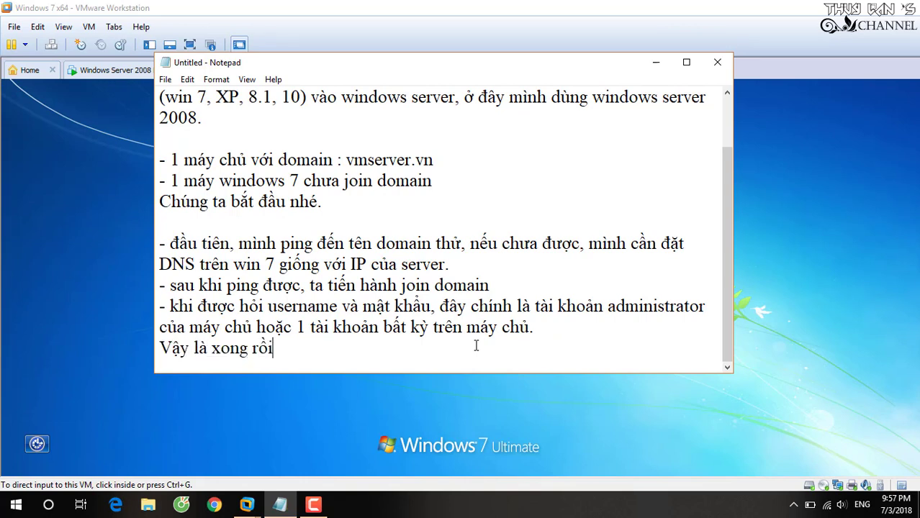
type(", gi")
key("BackSpace")
key("BackSpace")
type("giờ mình")
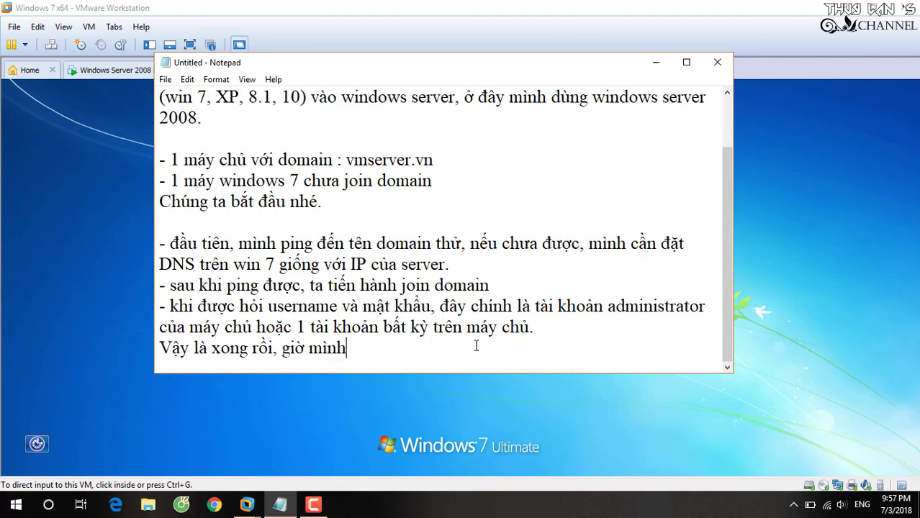
type(" qua serve")
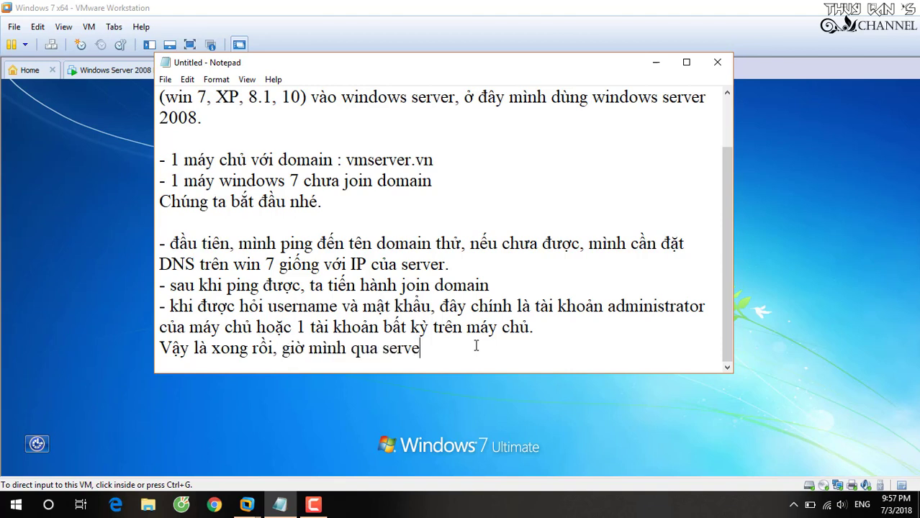
type("r, tạo 1 tài khoản cho")
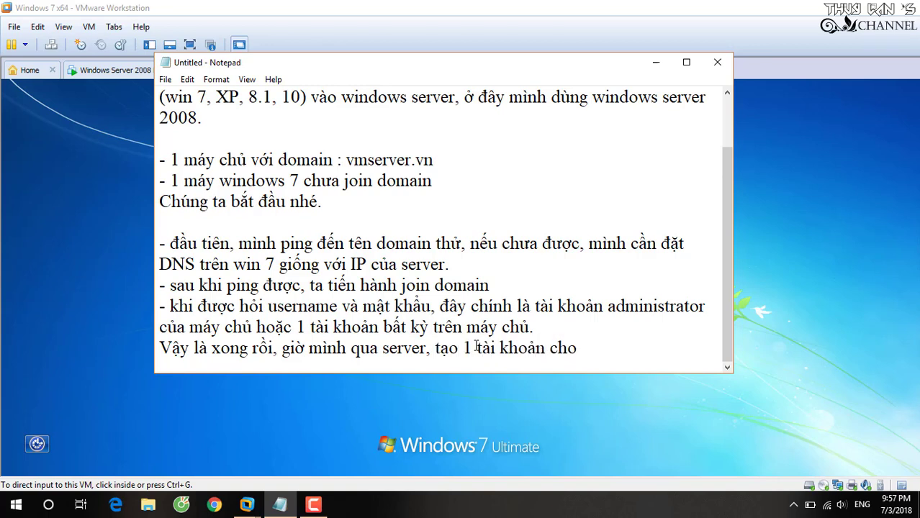
type(" máy windo")
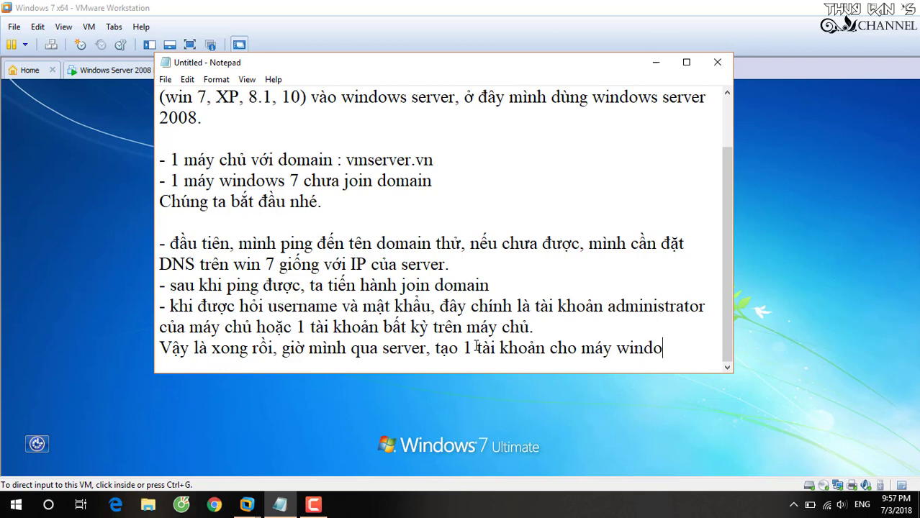
type("ws 7 đăng nhập")
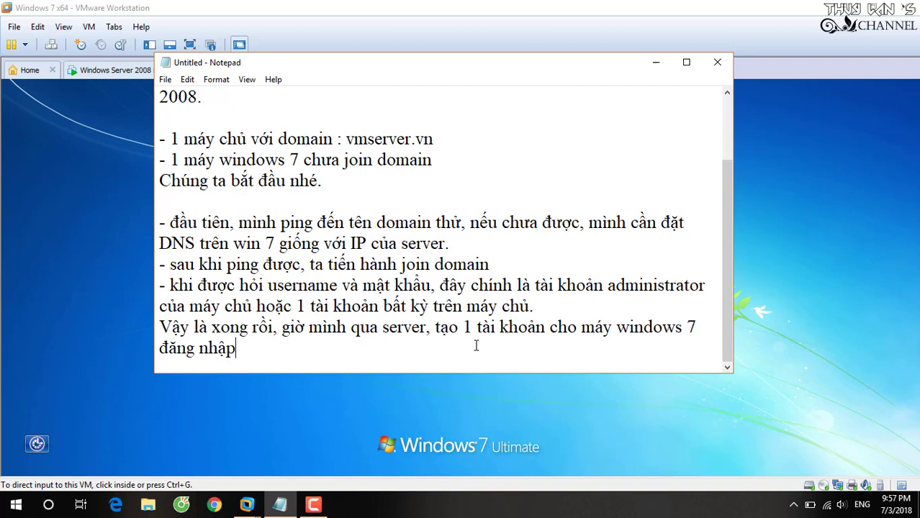
type(" vào.")
left_click(429, 20)
left_click(132, 77)
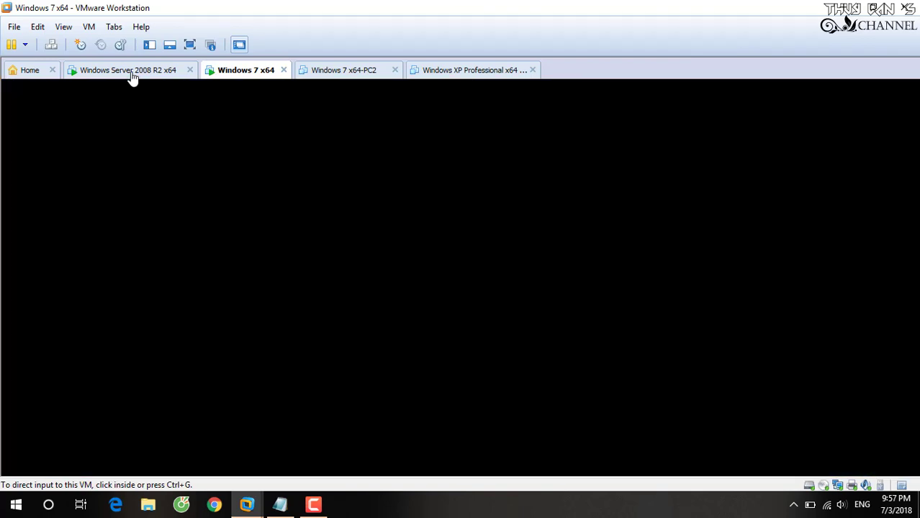
- Close the server's network connection dialogs and its System window
left_click(544, 415)
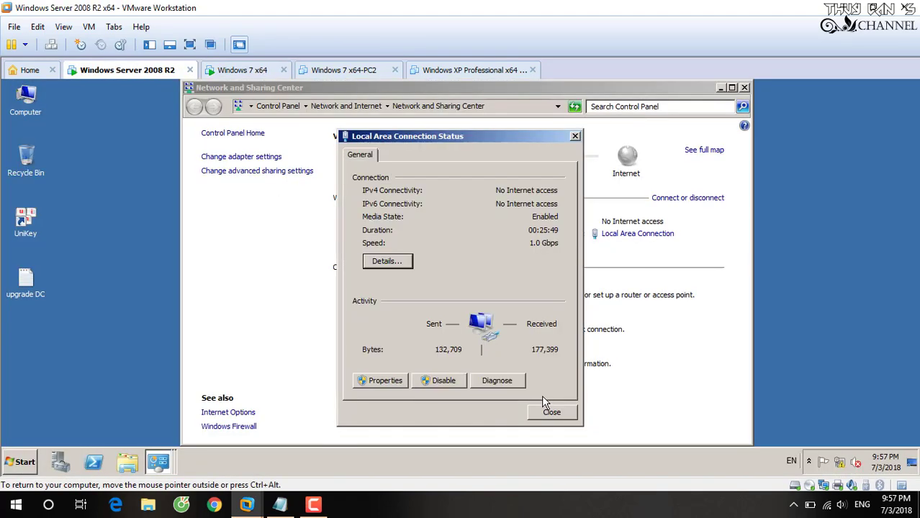
left_click(551, 412)
left_click(744, 87)
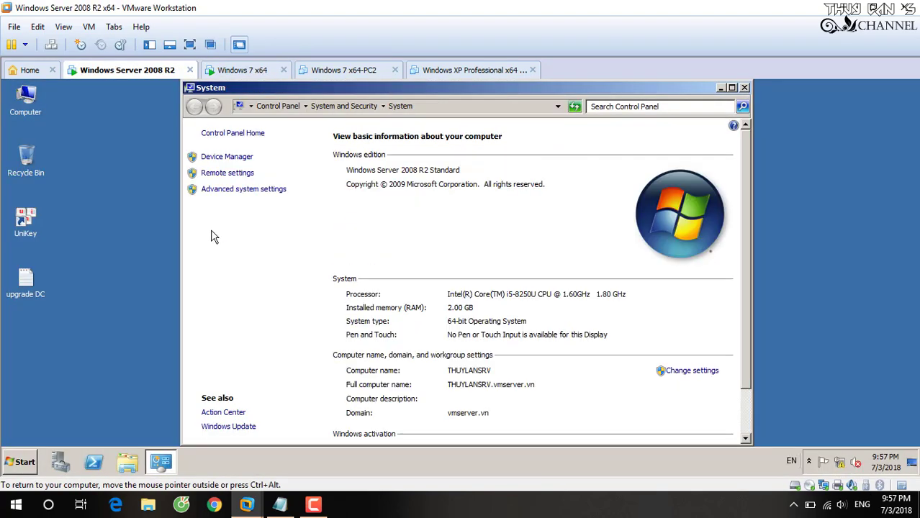
left_click(731, 87)
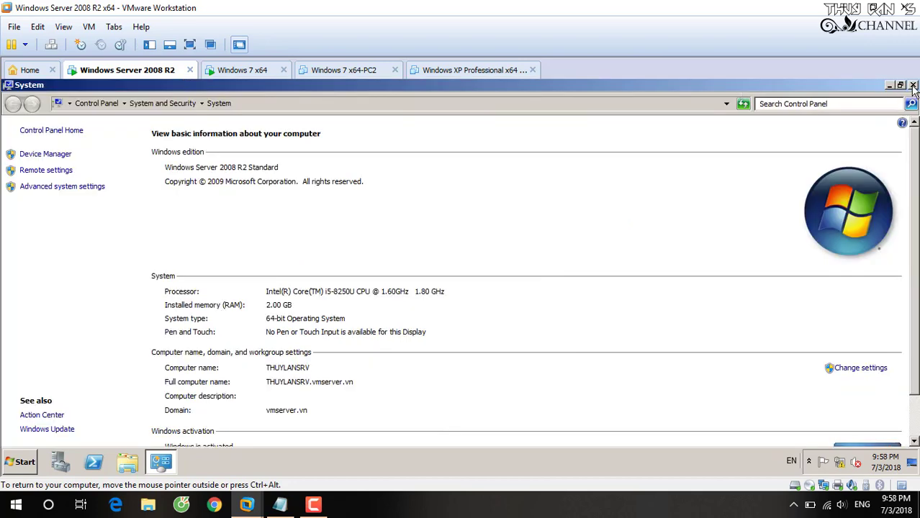
left_click(913, 86)
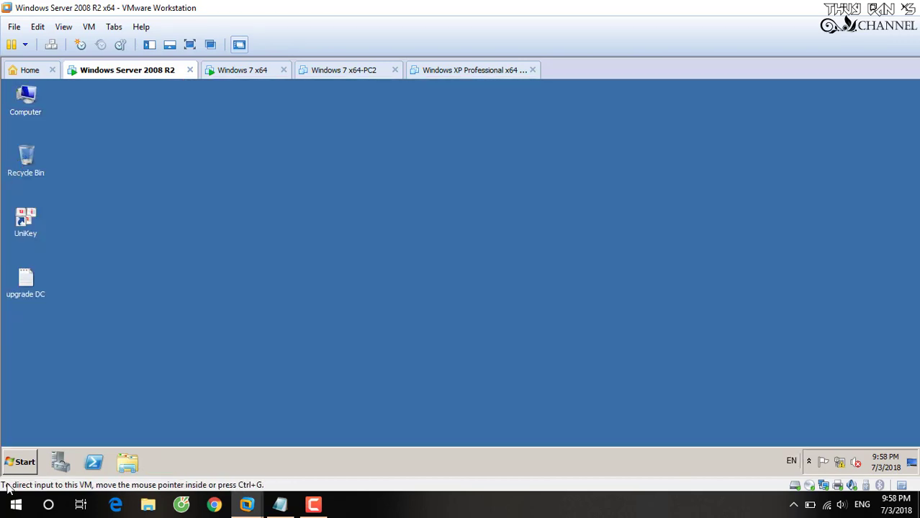
- Launch Active Directory Users and Computers from Administrative Tools
left_click(27, 464)
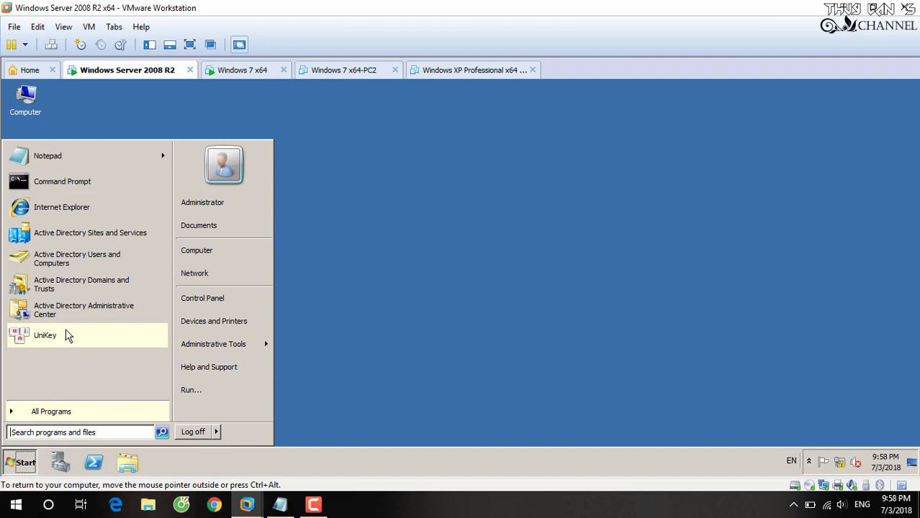
mouse_move(242, 348)
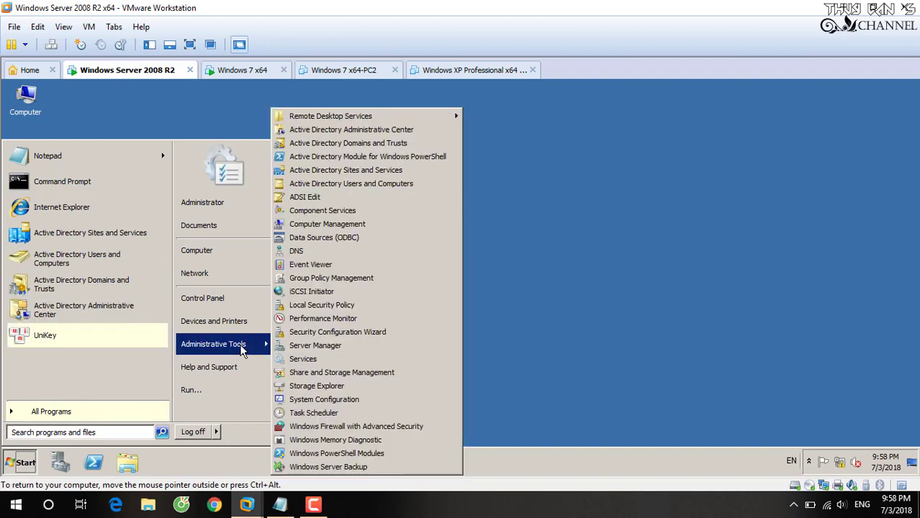
left_click(385, 186)
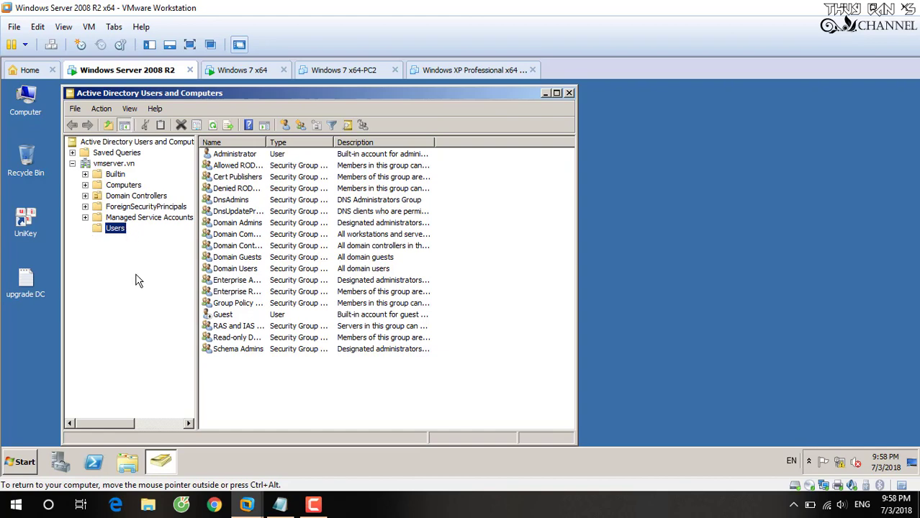
- Add a note advising per-department OUs so a policy can be applied to each department
left_click(329, 447)
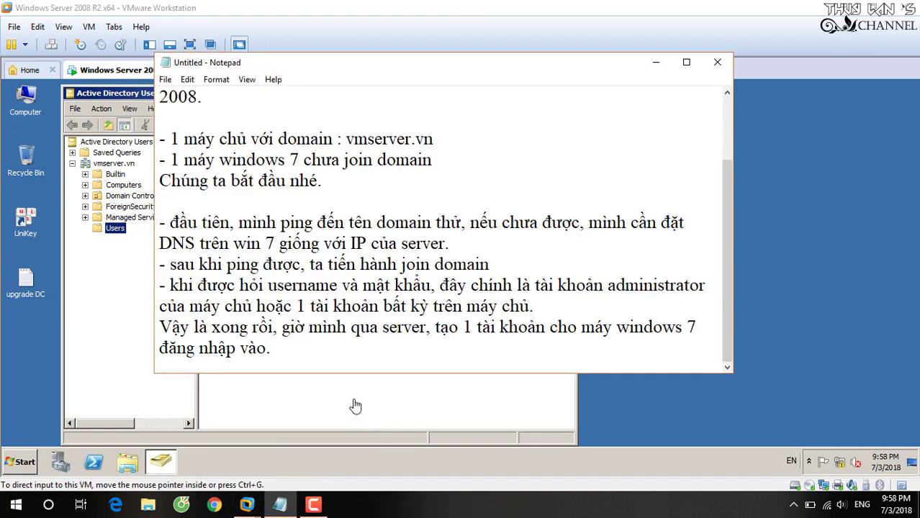
key("Return")
key("Return")
type("Đeể d")
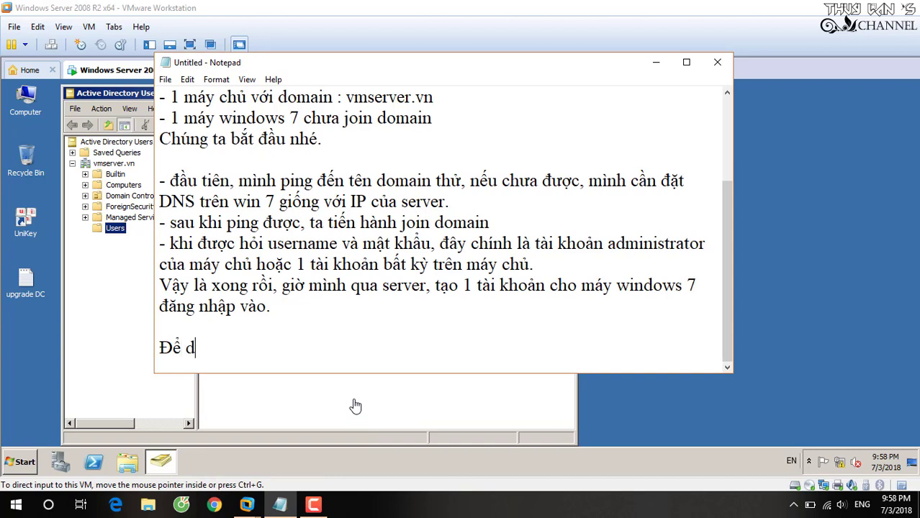
type("eễ dàn")
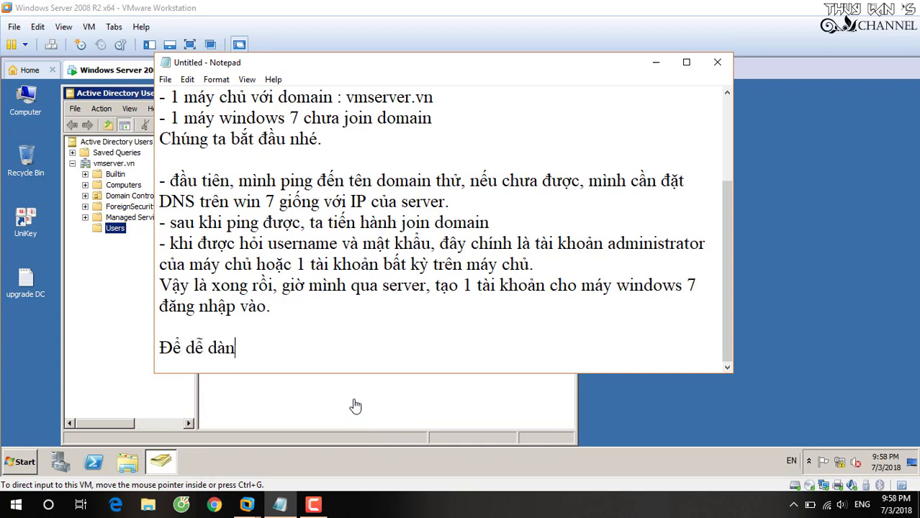
type("g cho việc ")
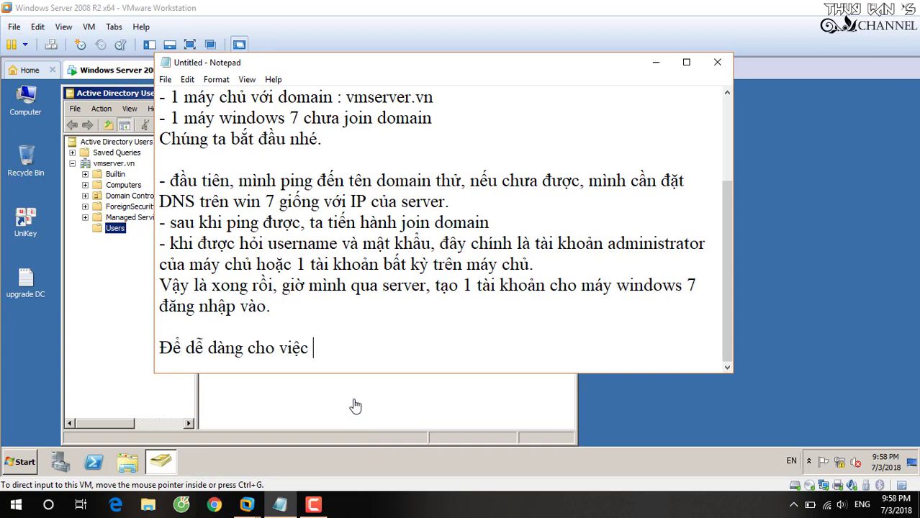
type("quản lý u")
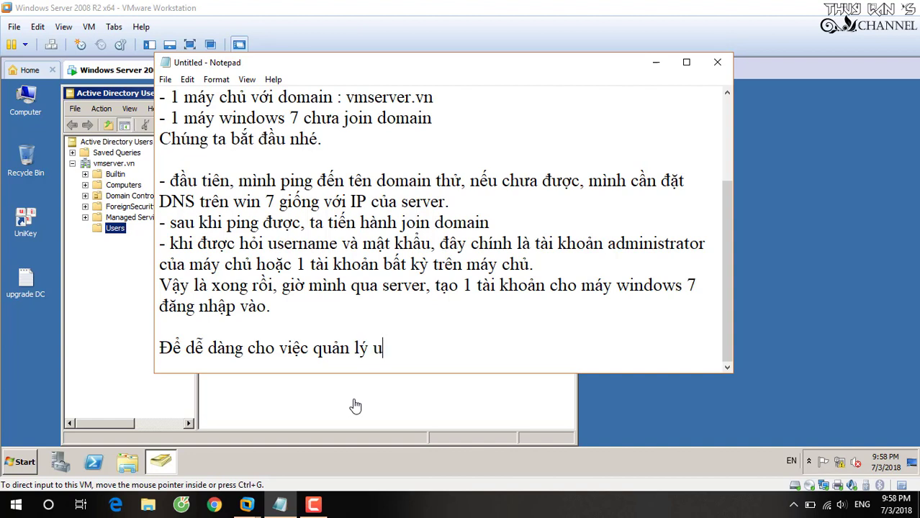
type("ser, ta nên ta")
type("o ")
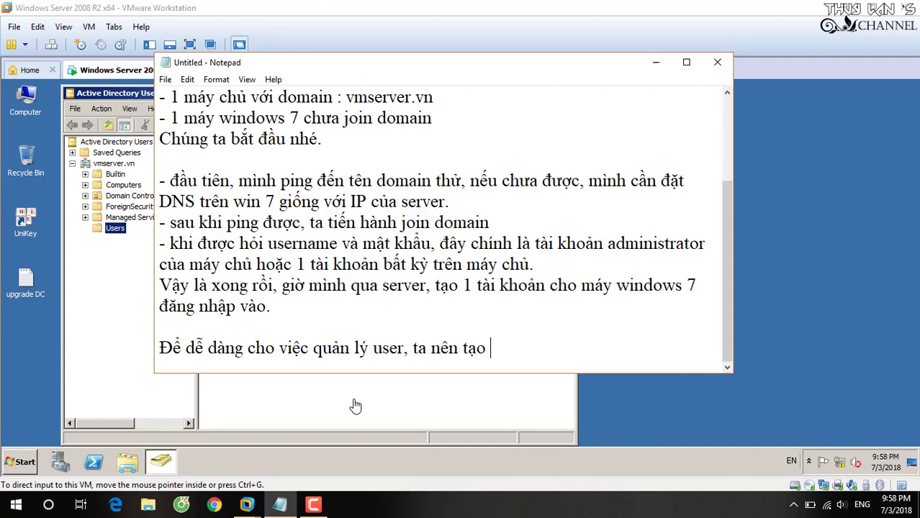
type("ra cacs OU")
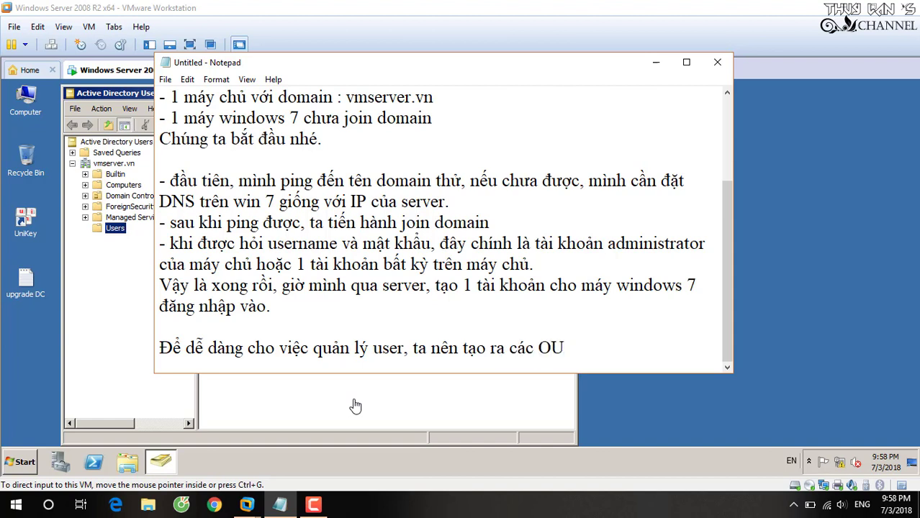
type(" và đặt tên")
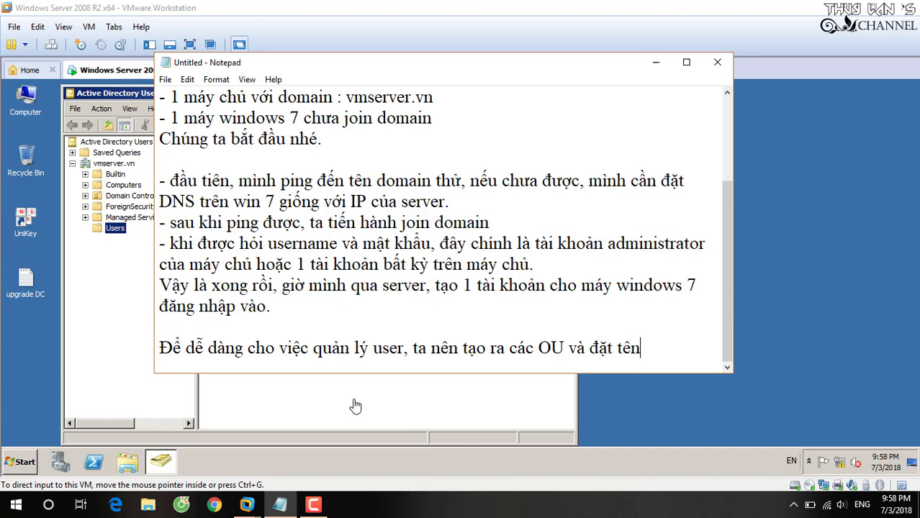
type(" theo từ")
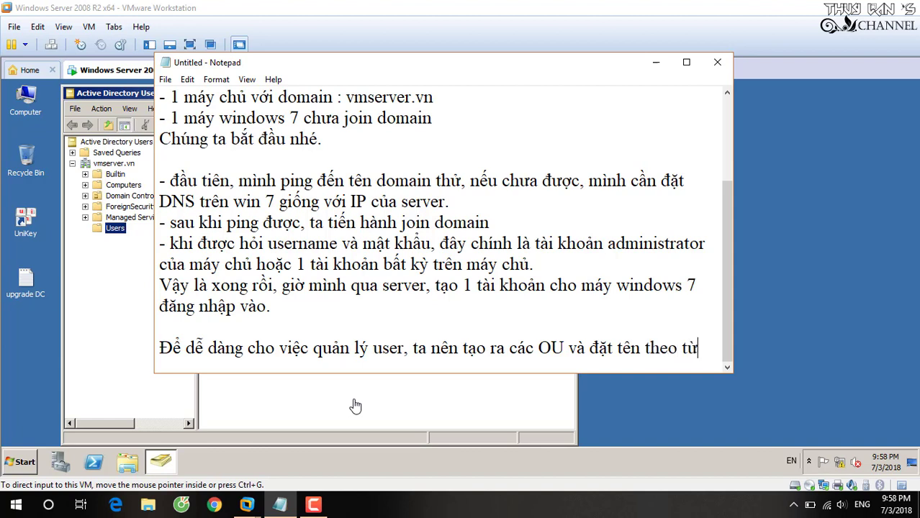
type("ng phòng bang ")
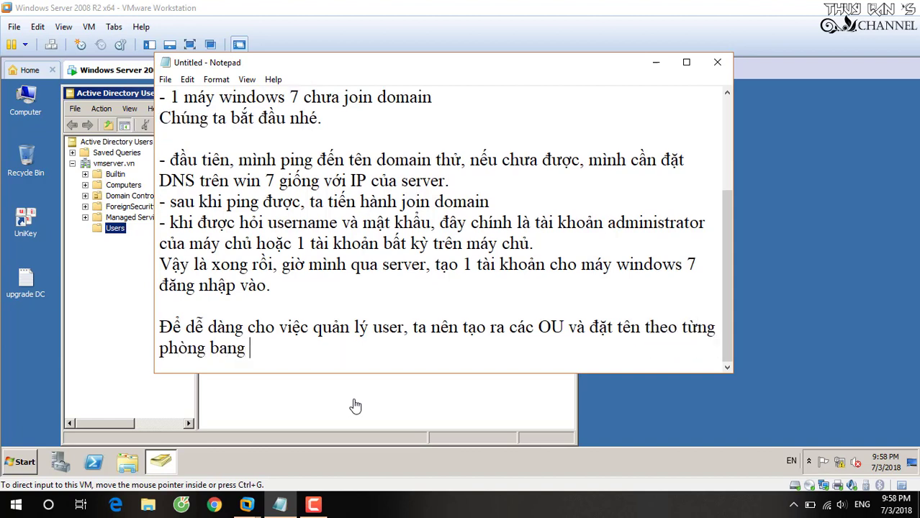
type("để sau này m")
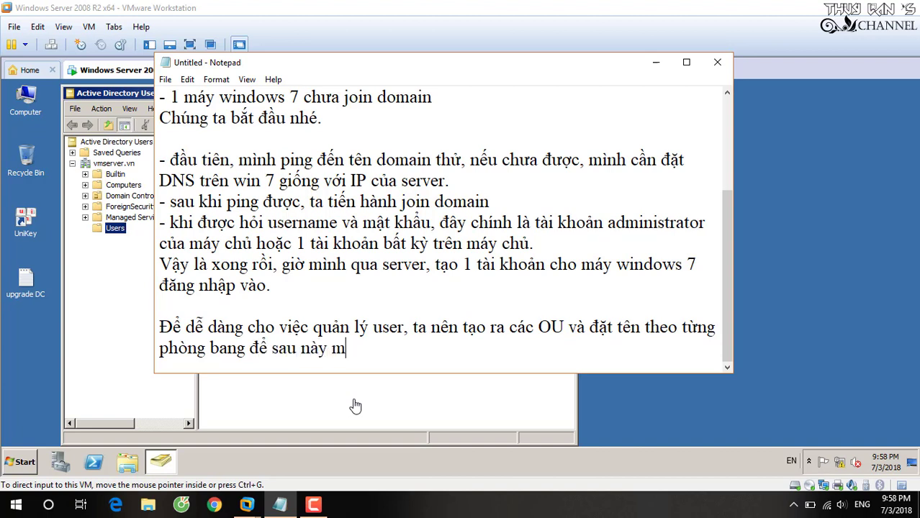
type("ình deễ dàng ")
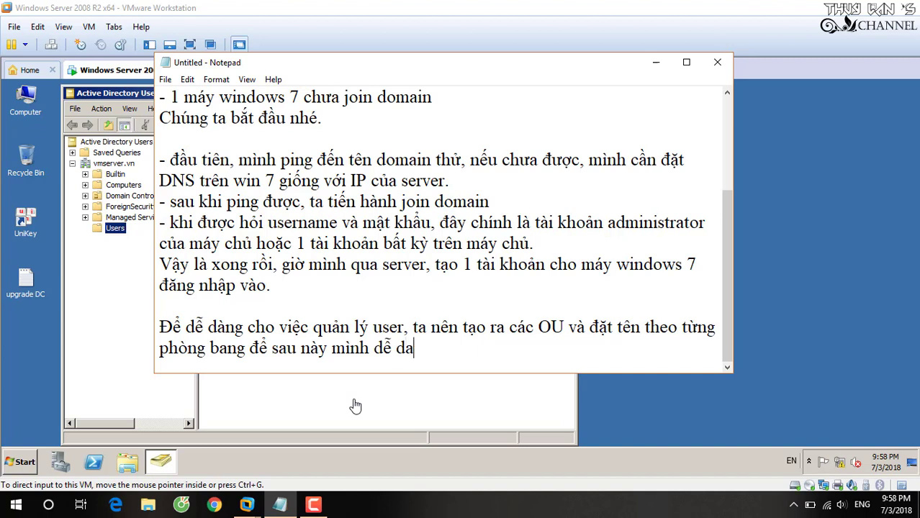
type("áp đă")
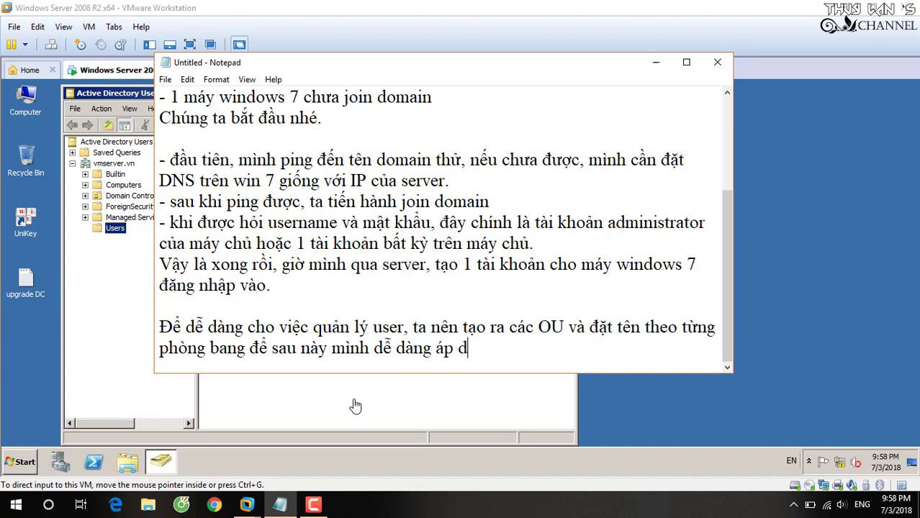
type("t các pokici")
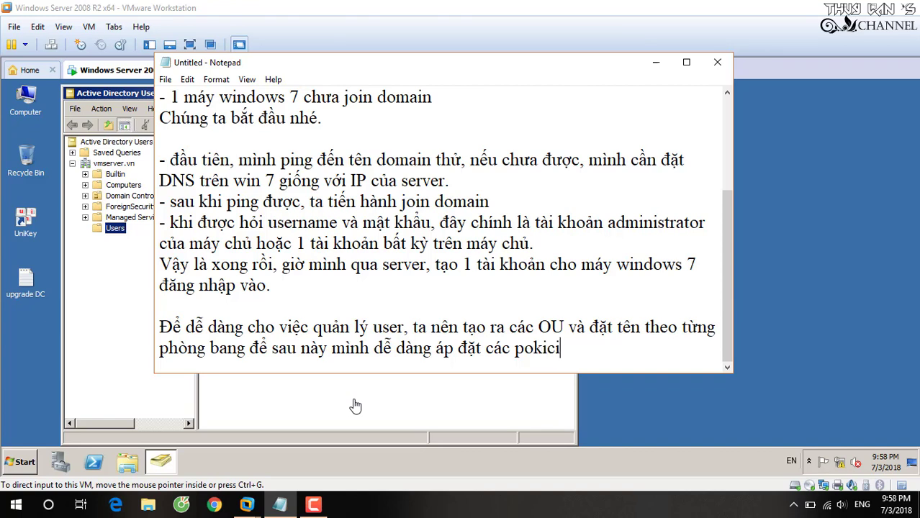
key("BackSpace")
key("BackSpace")
key("BackSpace")
key("BackSpace")
type("lic")
type("i")
type(" (c")
key("BackSpace")
key("BackSpace")
key("BackSpace")
key("BackSpace")
type("y")
type(" (chinh sa")
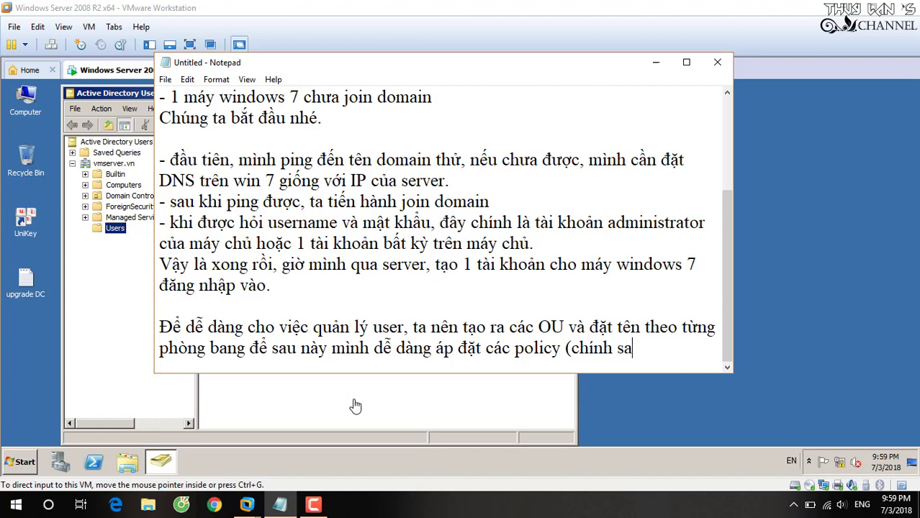
key("BackSpace")
type("ách) cho")
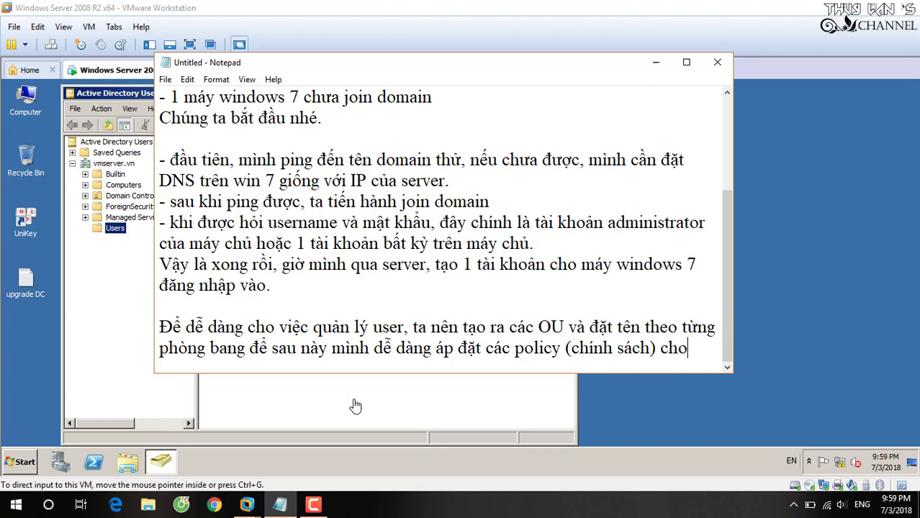
type(" từng phòng ")
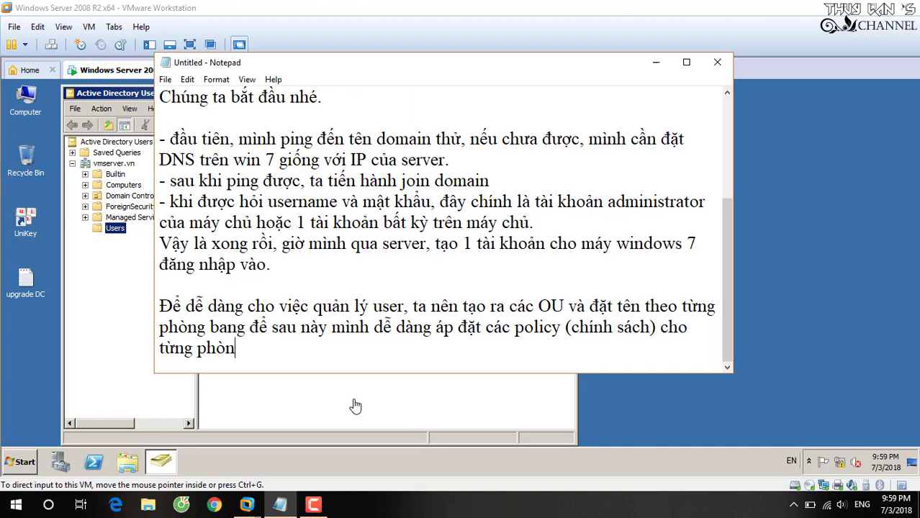
type("bang")
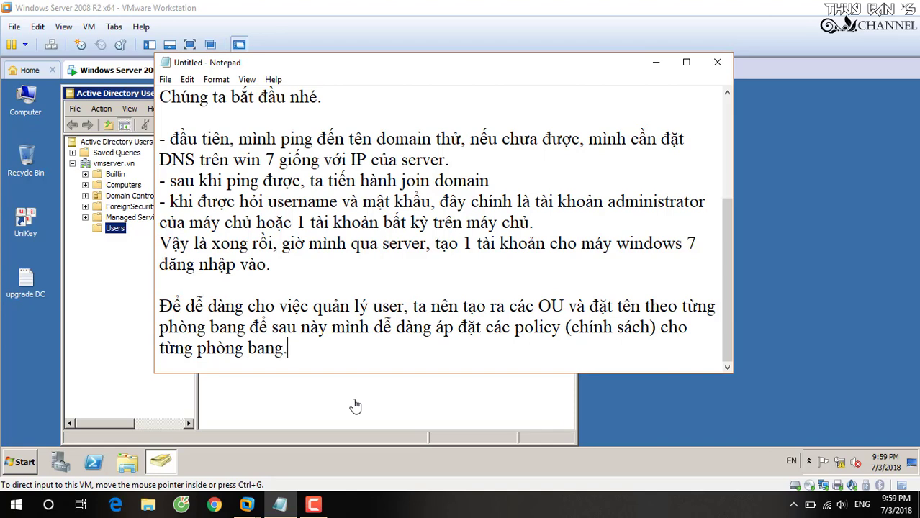
type(".")
left_click(130, 245)
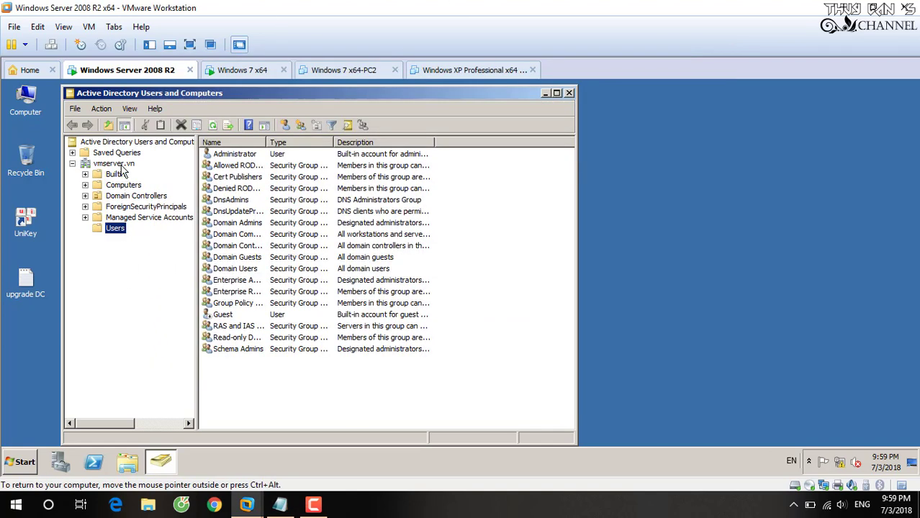
- Create an organizational unit named NhanSu under vmserver.vn
right_click(121, 164)
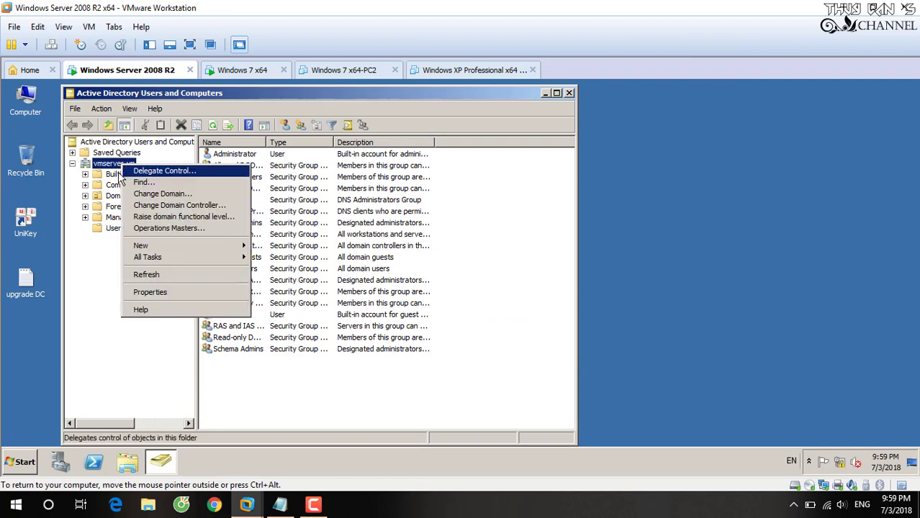
mouse_move(166, 252)
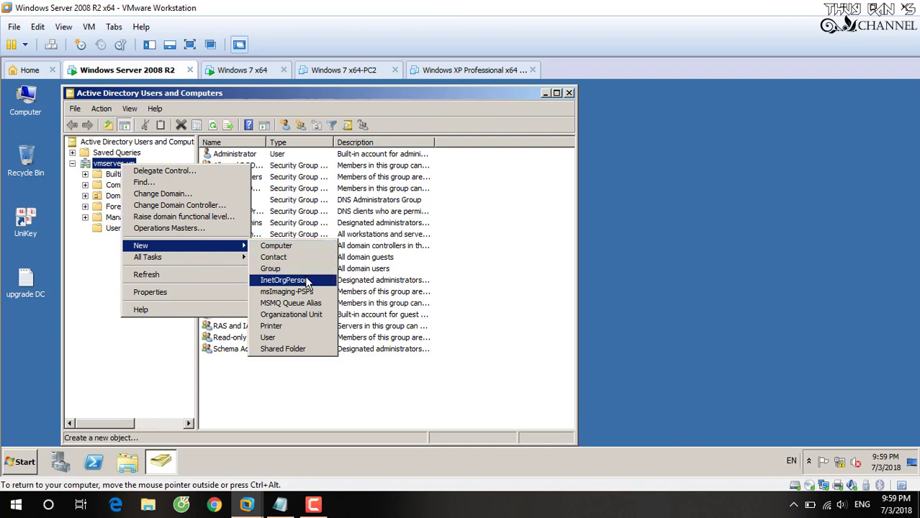
left_click(301, 319)
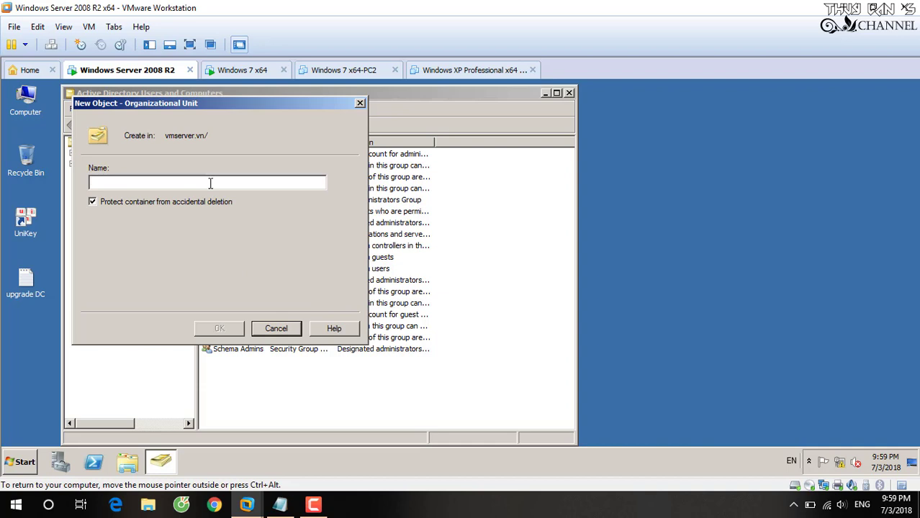
type("N")
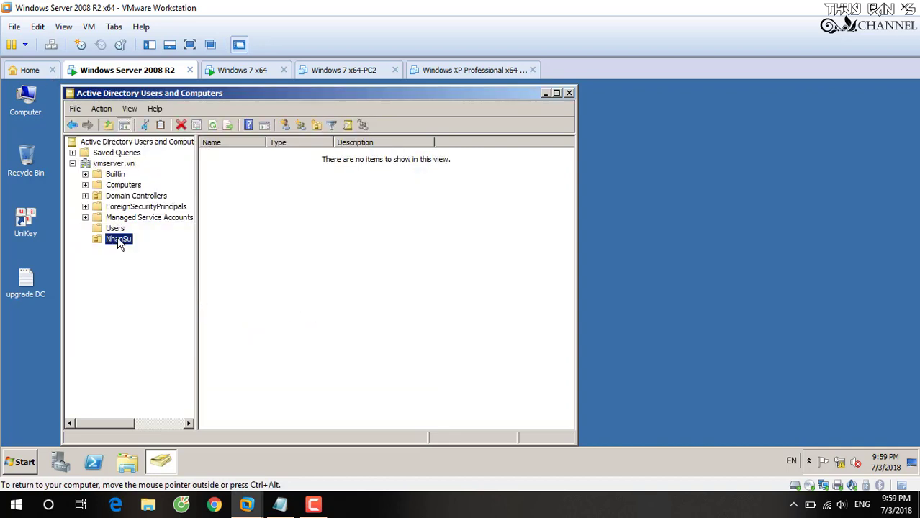
- Begin creating a new group inside the NhanSu OU
right_click(120, 244)
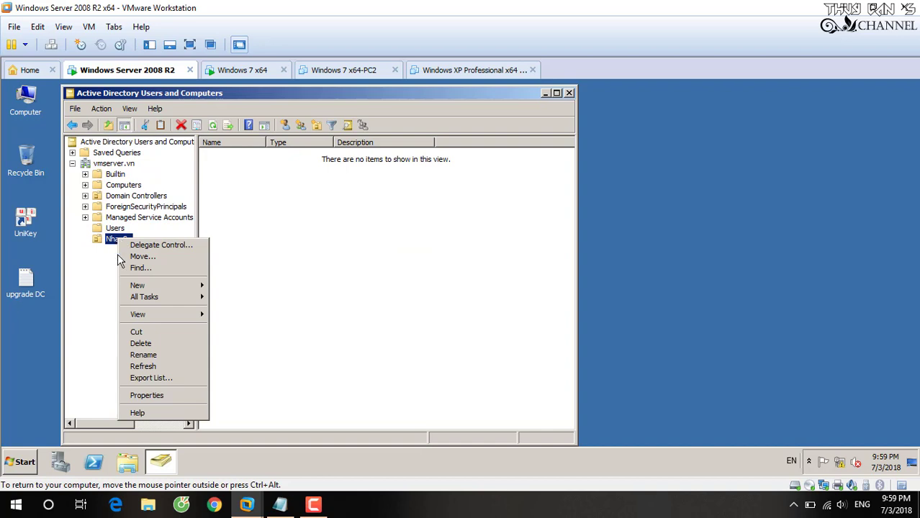
mouse_move(138, 286)
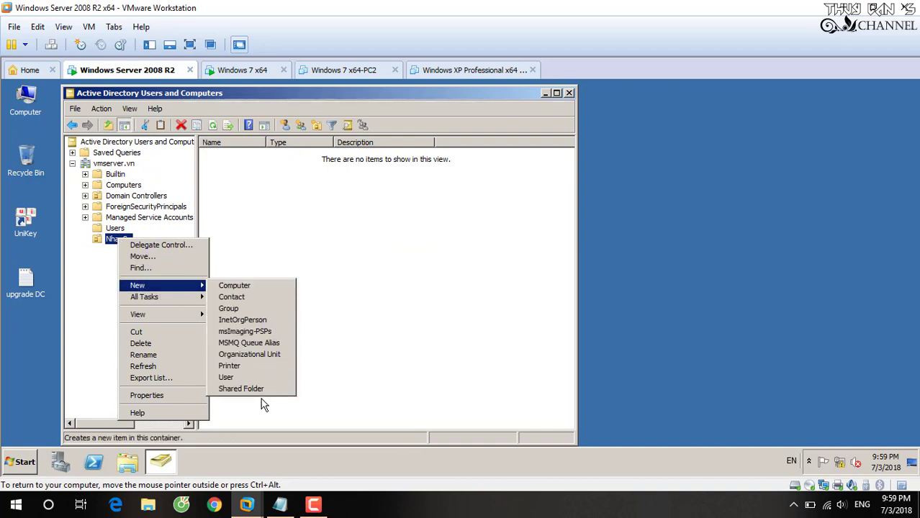
left_click(252, 310)
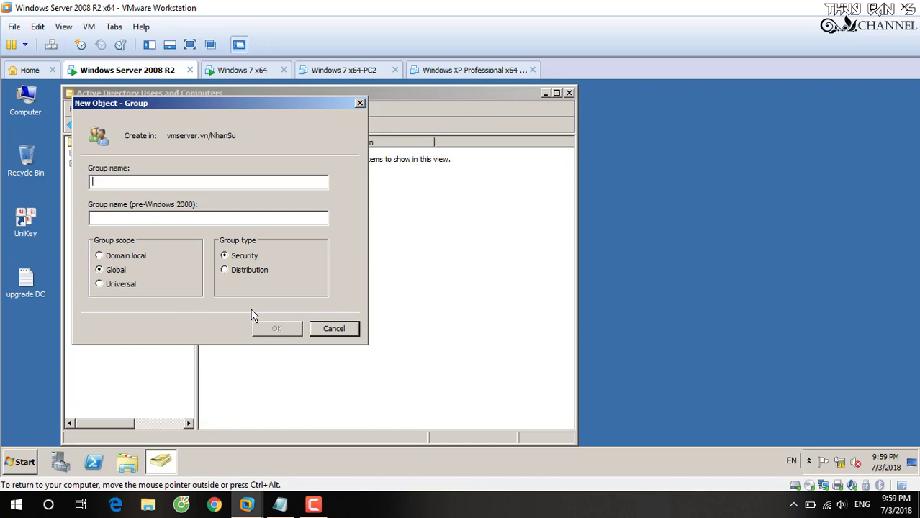
- Create the TruongPhong group, then a second group named NhanVien, in the NhanSu OU
type("Truong")
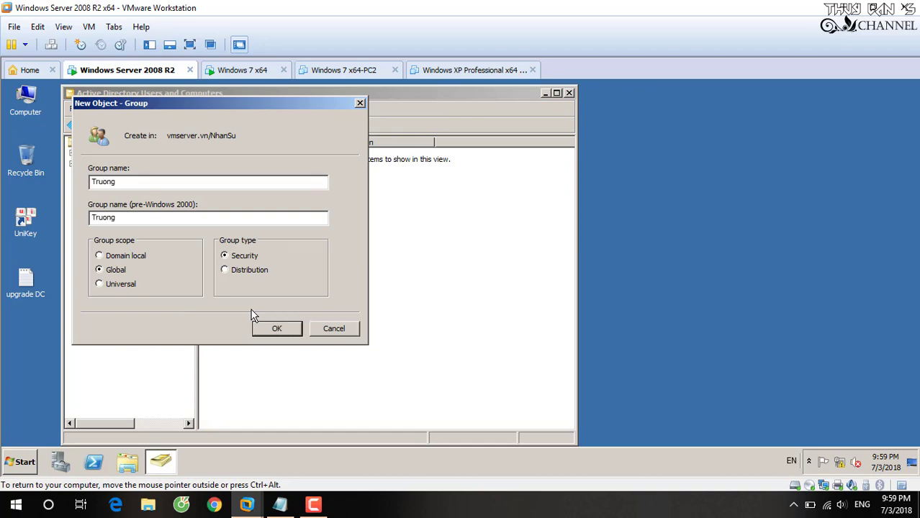
type("Phong")
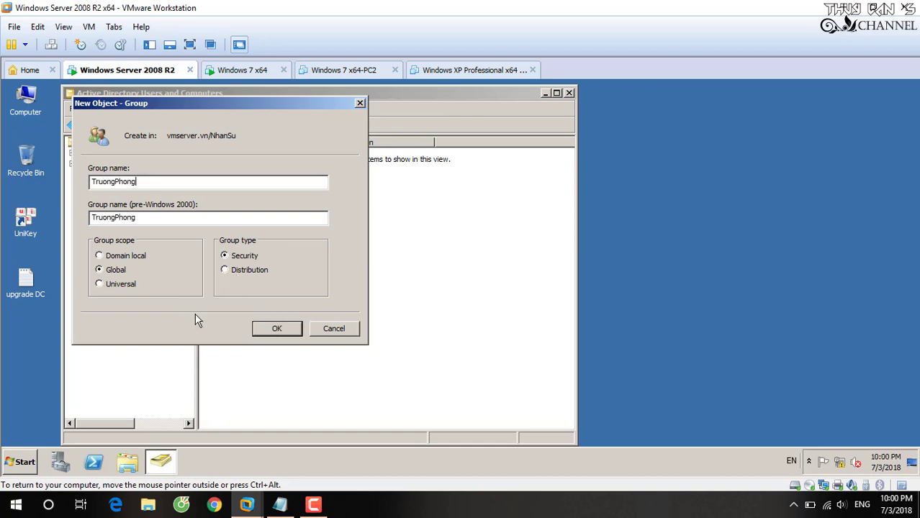
left_click(276, 331)
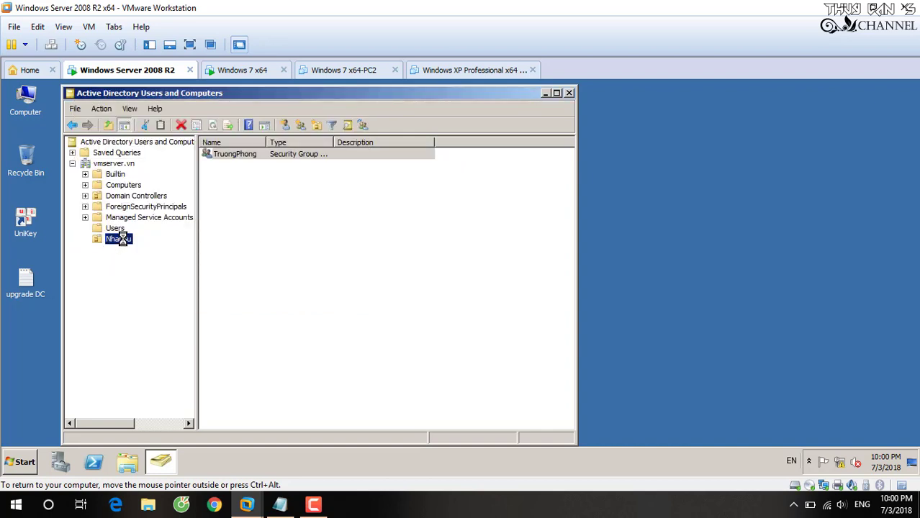
right_click(121, 238)
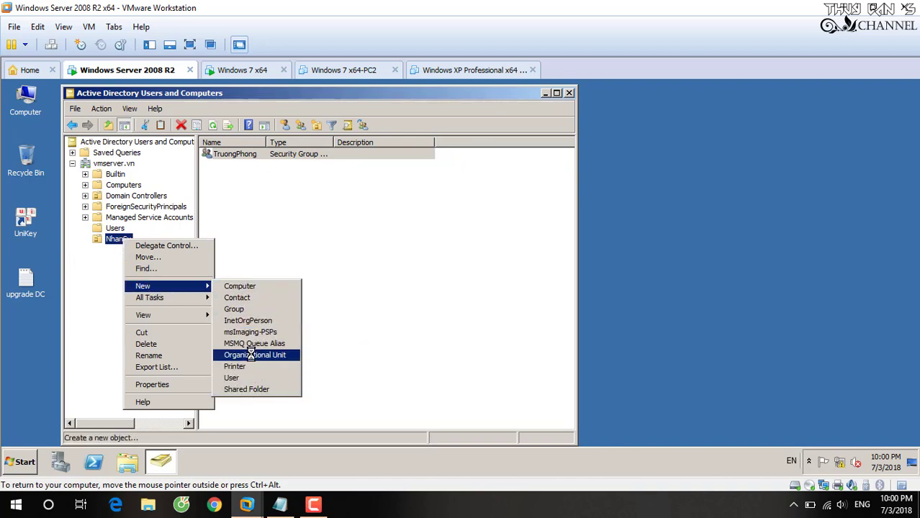
left_click(237, 309)
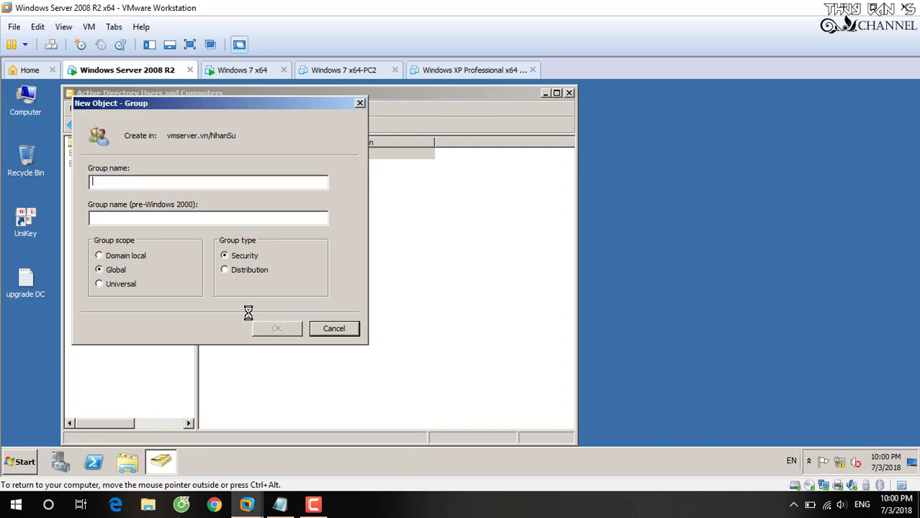
type("NhanVie")
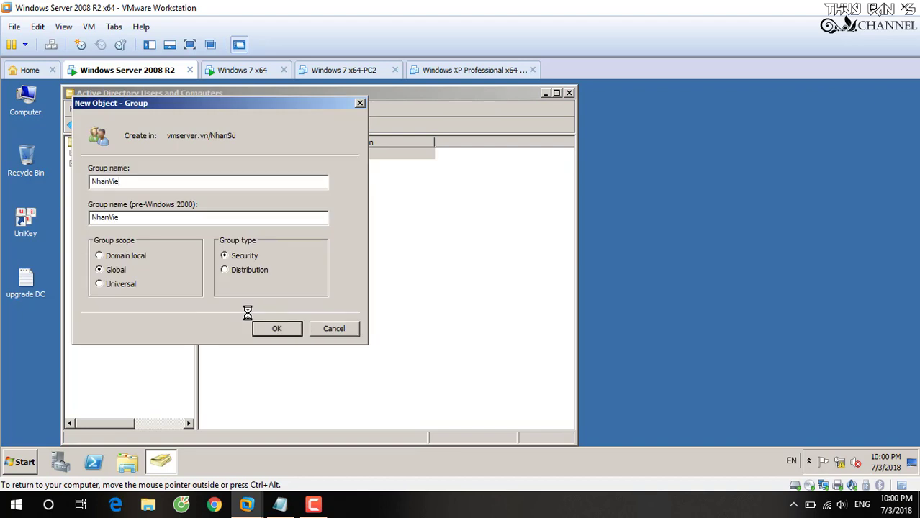
type("n")
left_click(281, 328)
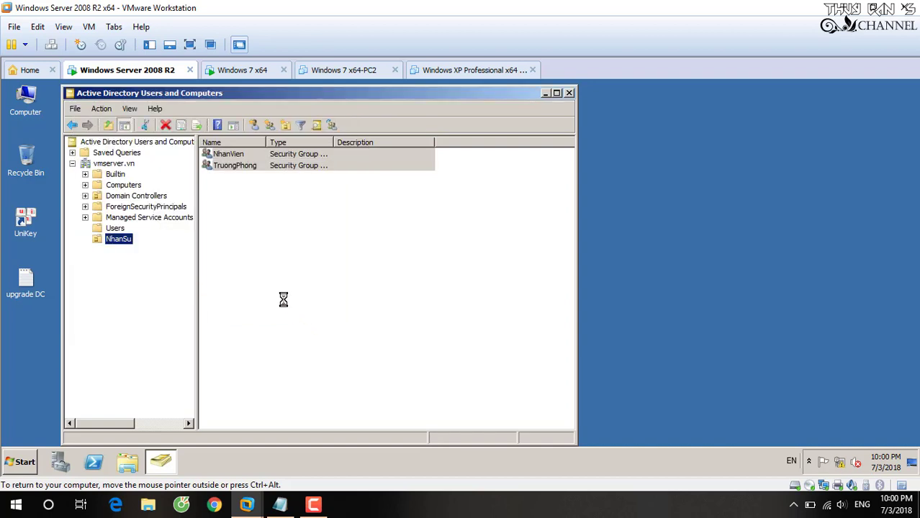
- Start a new NhanSu user with first name nv, last name A, full name 'nhan vien A', logon nva
right_click(102, 235)
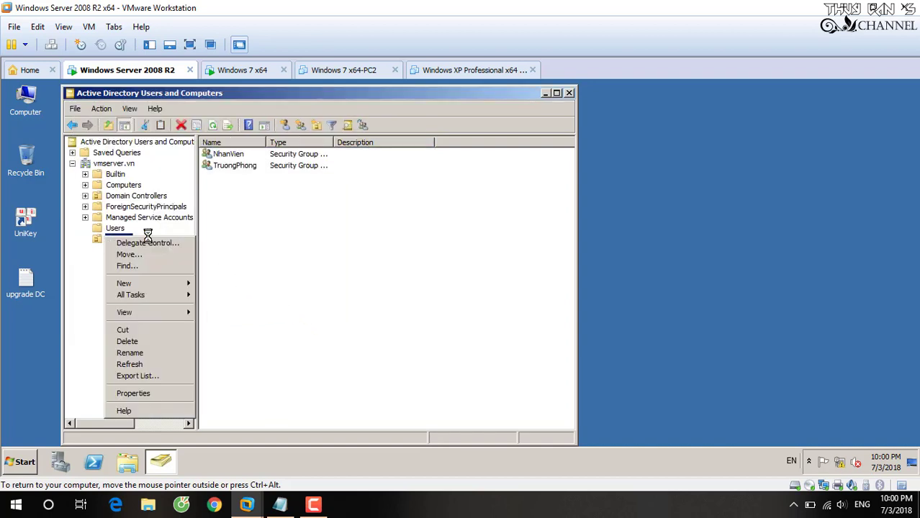
right_click(321, 244)
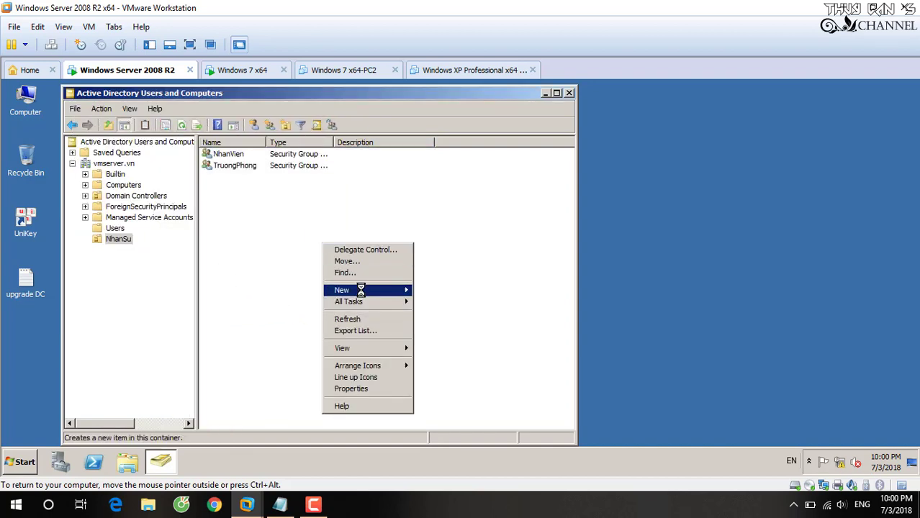
mouse_move(363, 290)
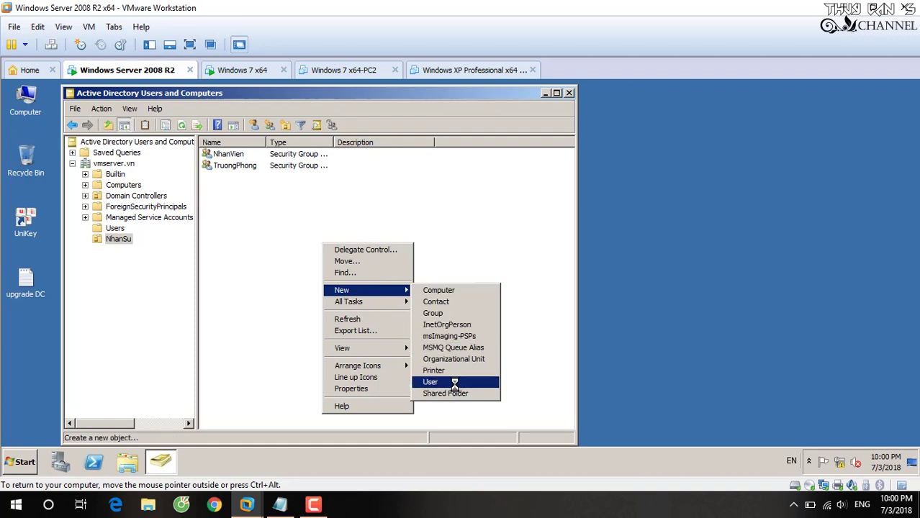
left_click(453, 382)
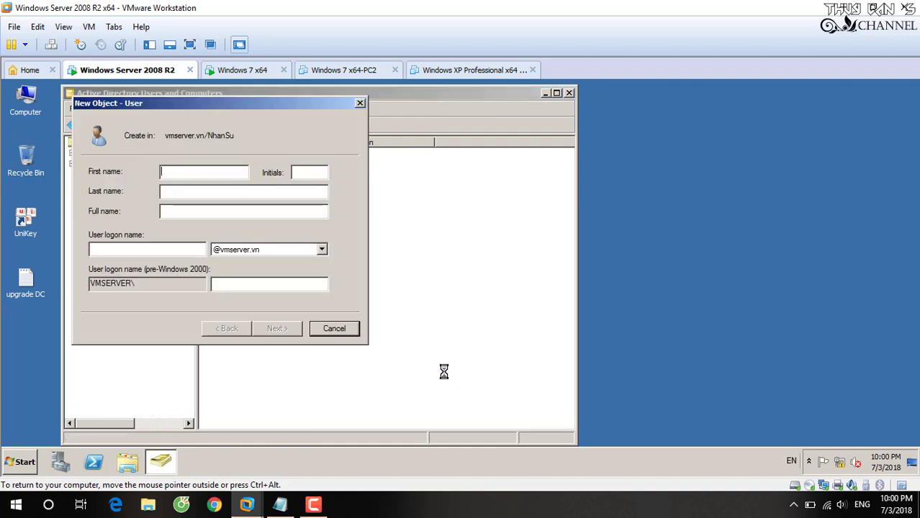
type("n")
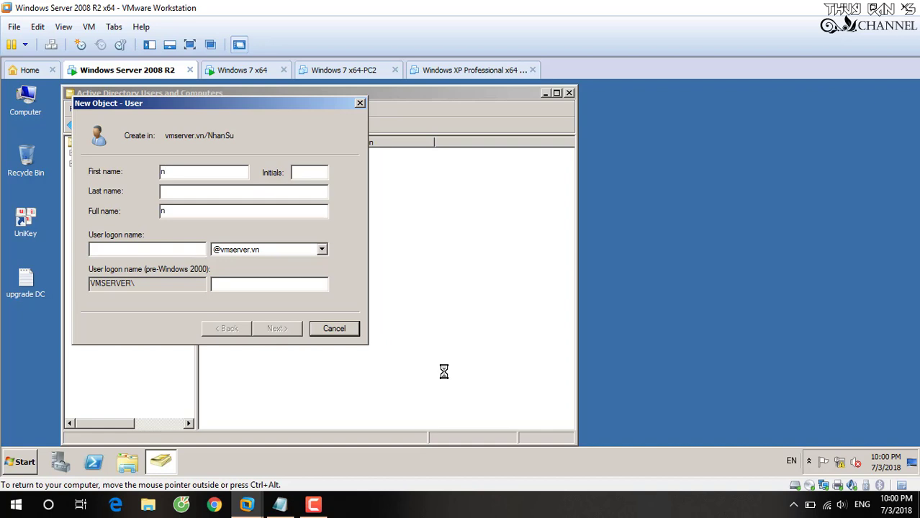
type("v")
left_click(250, 190)
type("A")
left_click(190, 252)
type("nva")
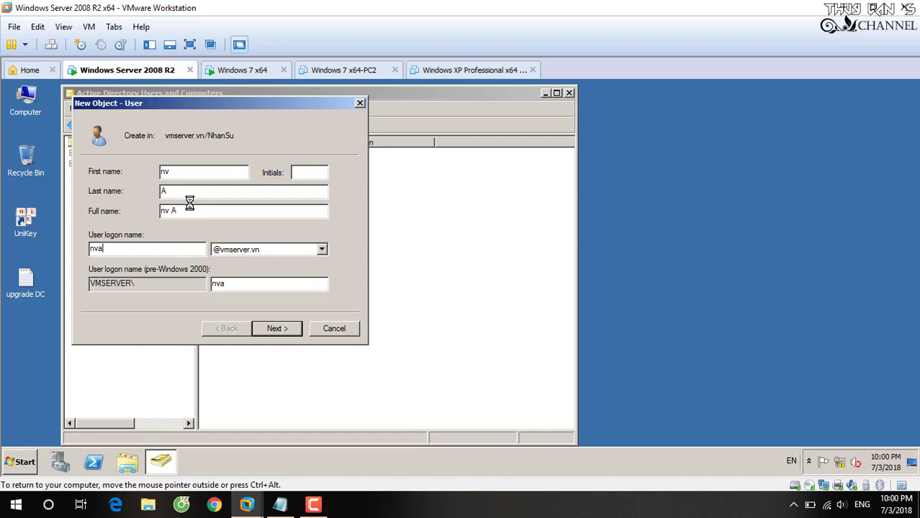
left_click_drag(189, 212, 134, 211)
type("nhan vien")
left_click(151, 249)
key("ctrl+a")
key("End")
- Enter and confirm the user's password, clear must-change-at-logon, and tick Password never expires
left_click(275, 328)
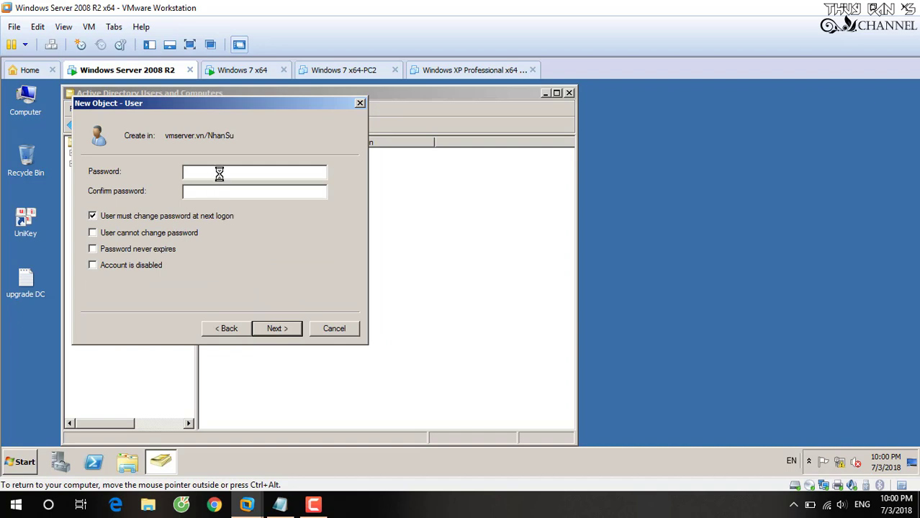
type("123456")
left_click(223, 192)
type("123456")
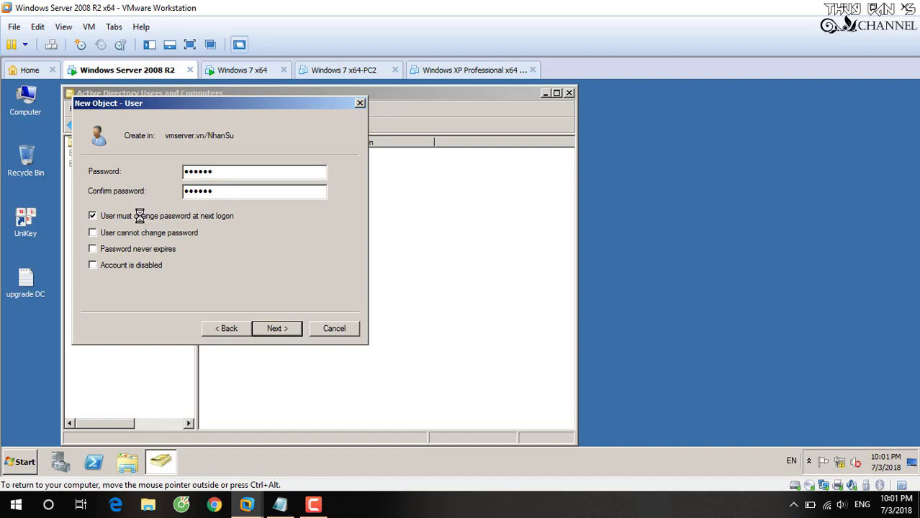
left_click(139, 216)
left_click(137, 249)
left_click(279, 505)
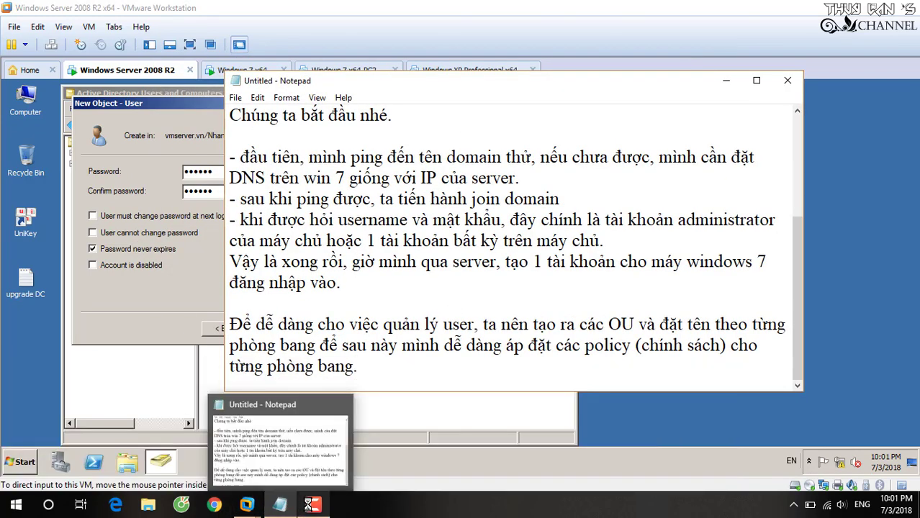
- Add a Notepad paragraph: tick 'user must change password' for self-chosen passwords, 'user cannot change password' to block changes
left_click(310, 505)
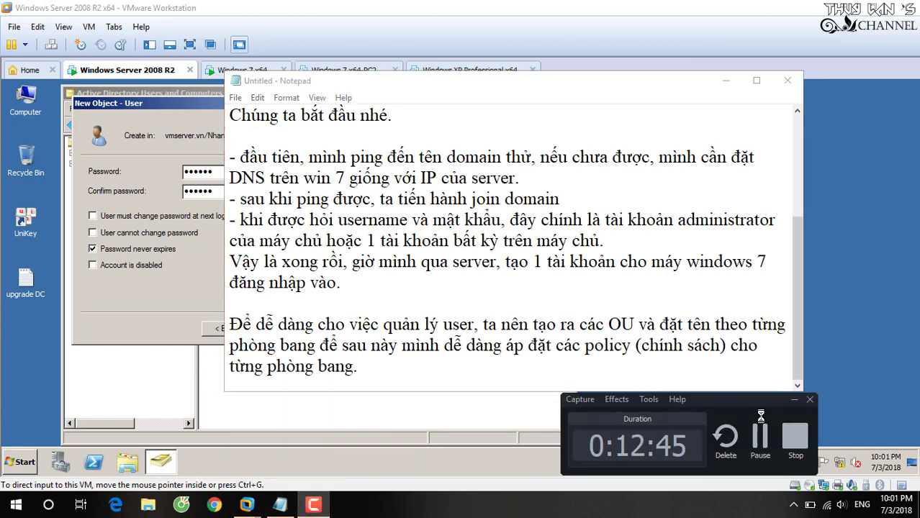
left_click(793, 398)
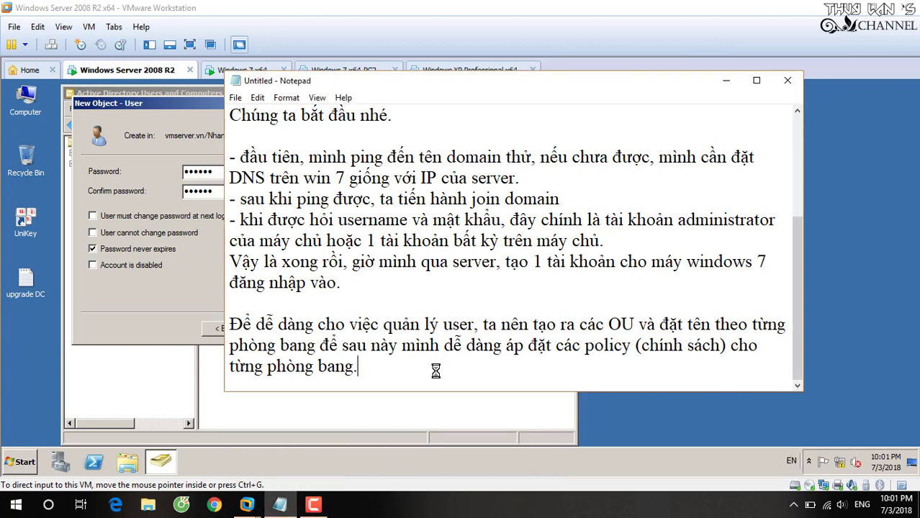
key("Return")
key("Return")
type("Nế")
key("BackSpace")
key("BackSpace")
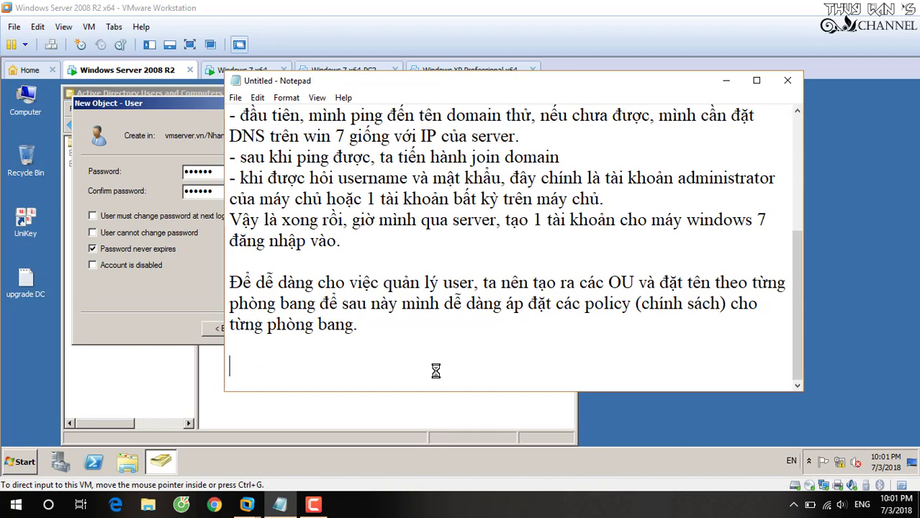
type("Trogn qu")
key("BackSpace")
key("BackSpace")
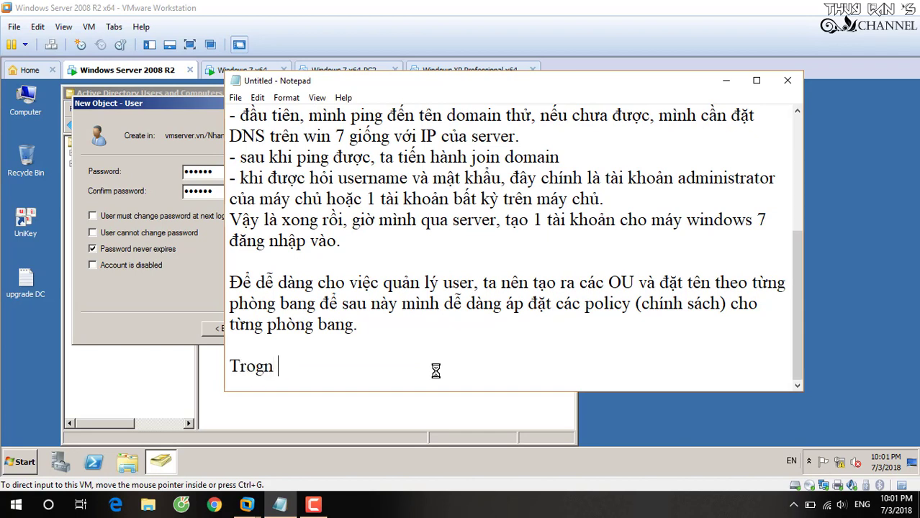
key("BackSpace")
key("BackSpace")
key("BackSpace")
type("ng quá ")
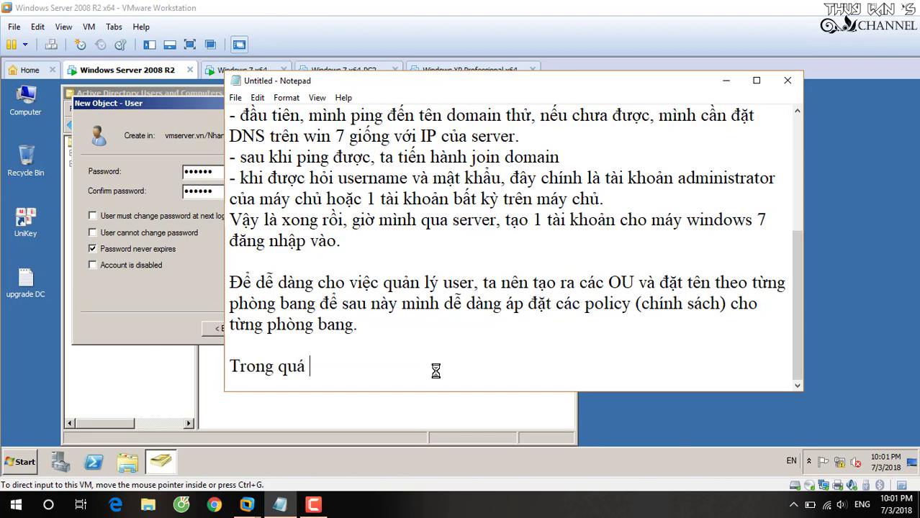
type("trình tạo ta")
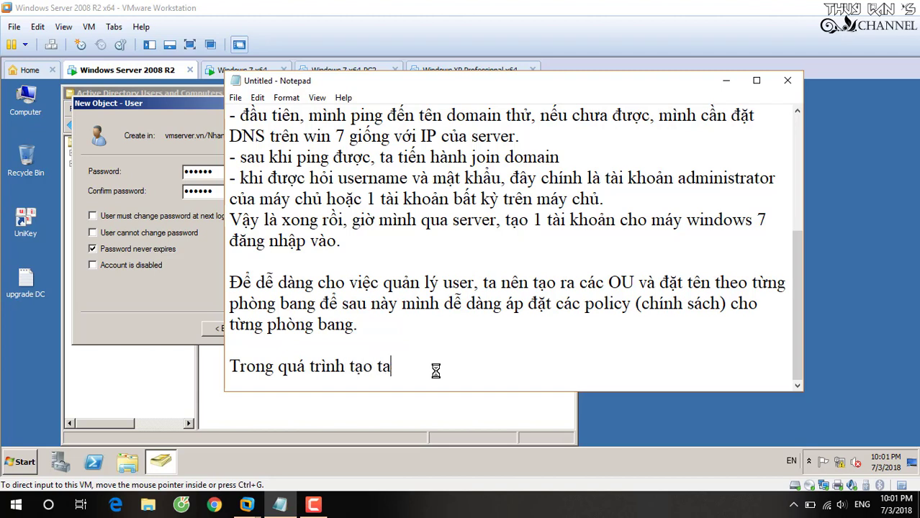
key("BackSpace")
type("ài khoản use")
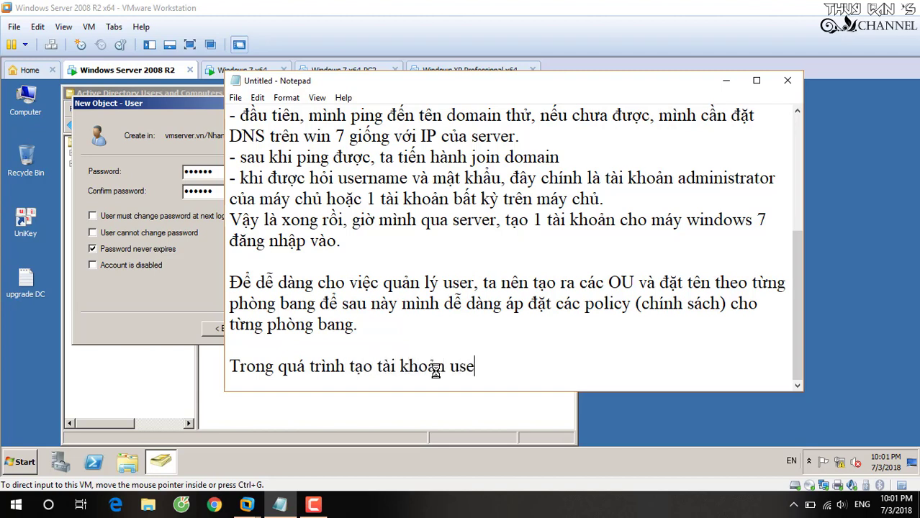
type("r, nếu mình")
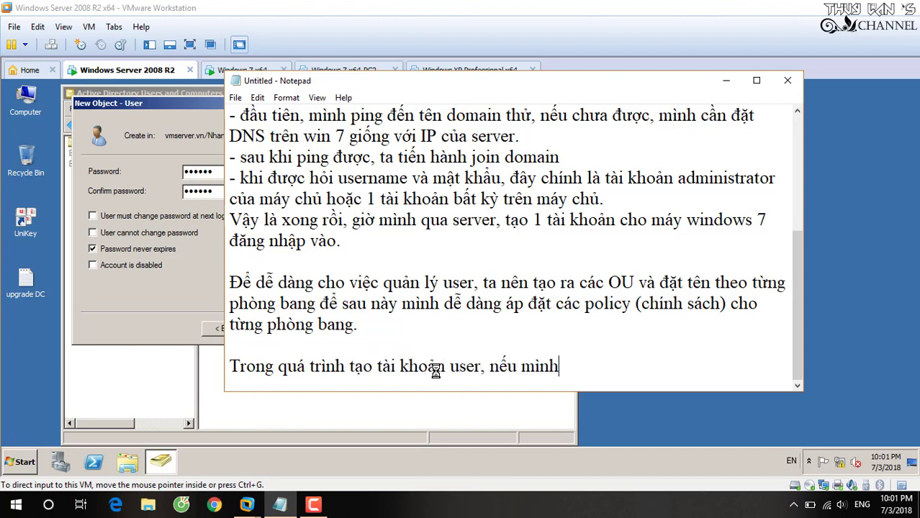
type(" muốn user")
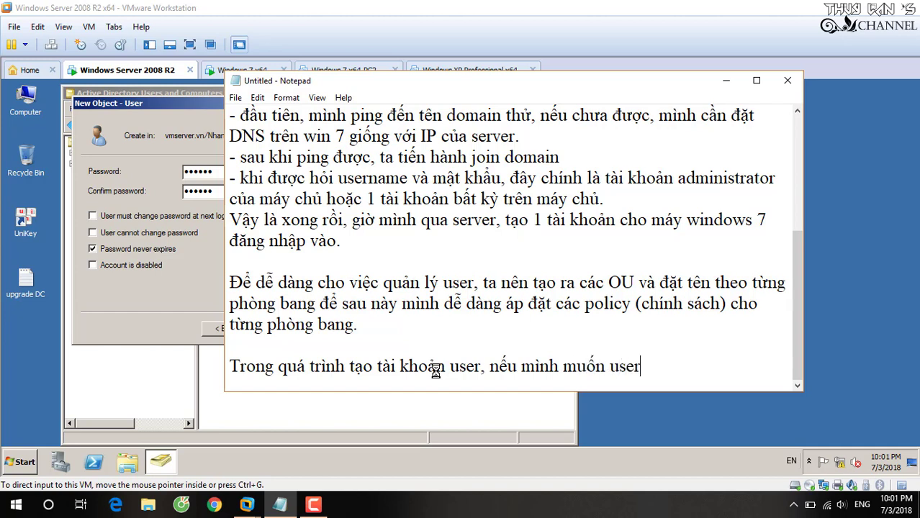
type(" th")
key("BackSpace")
key("BackSpace")
type("tự đổi mâ")
type("t ")
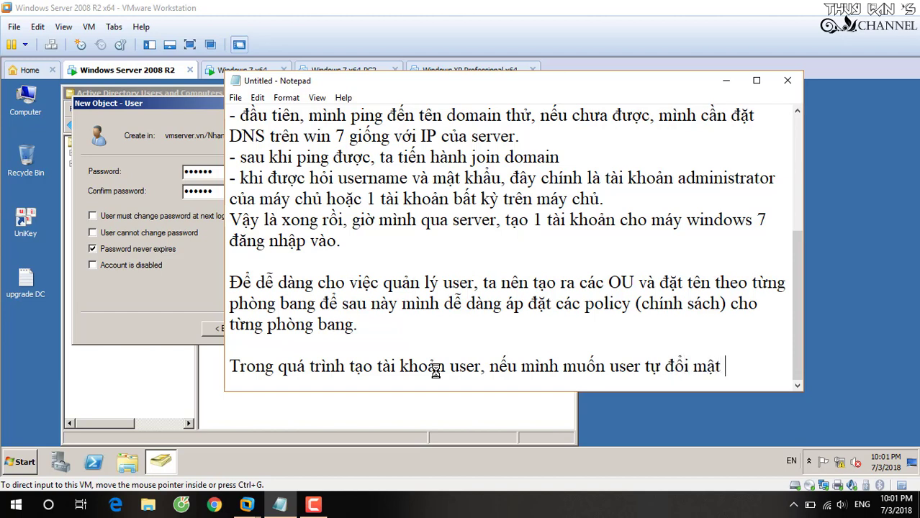
type("khẩu t")
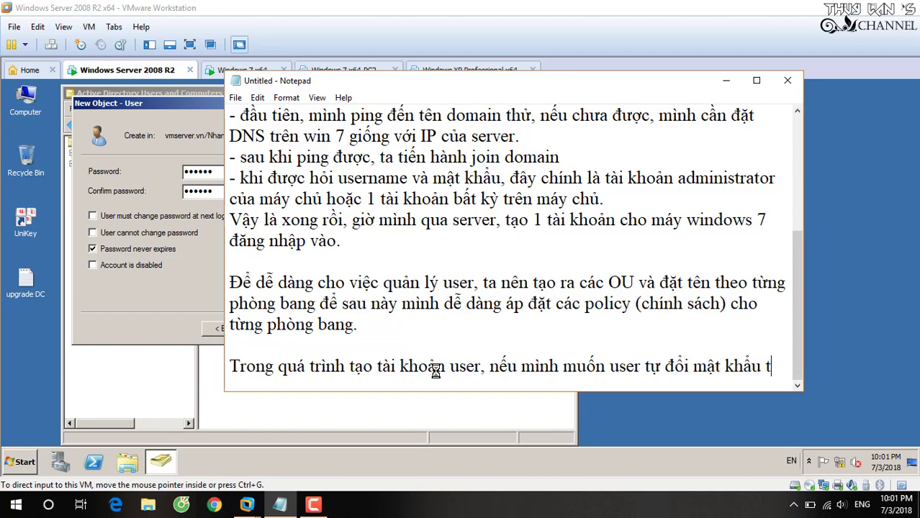
type("heo ý user thi")
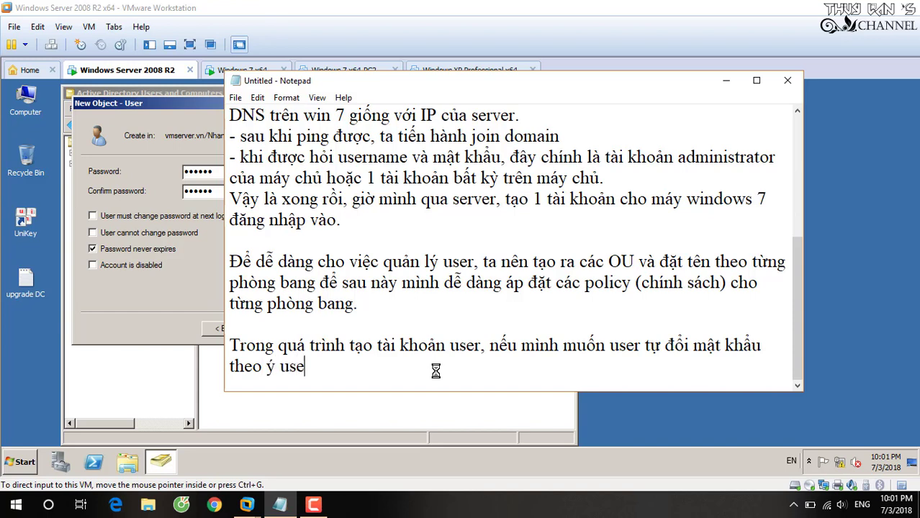
key("BackSpace")
key("BackSpace")
key("BackSpace")
type("lúc đăng")
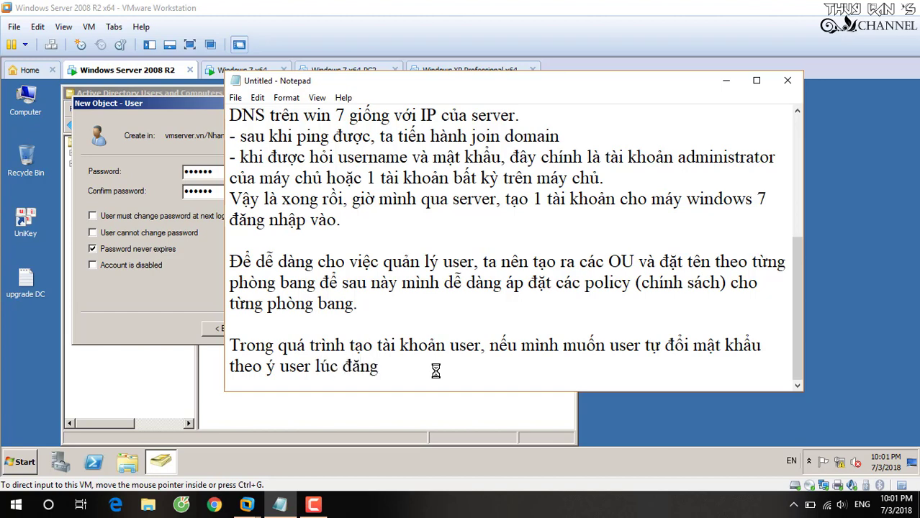
type(" nhập lần")
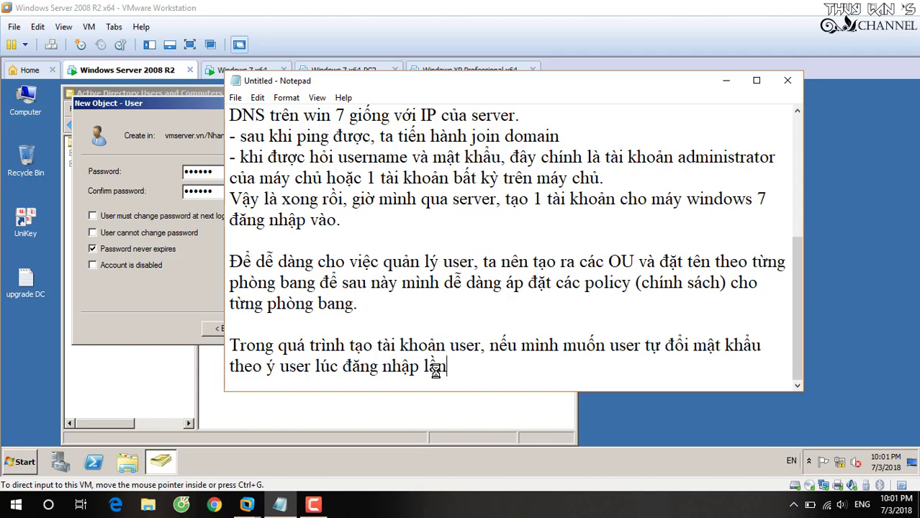
key("BackSpace")
key("BackSpace")
key("BackSpace")
type("máy tính thi")
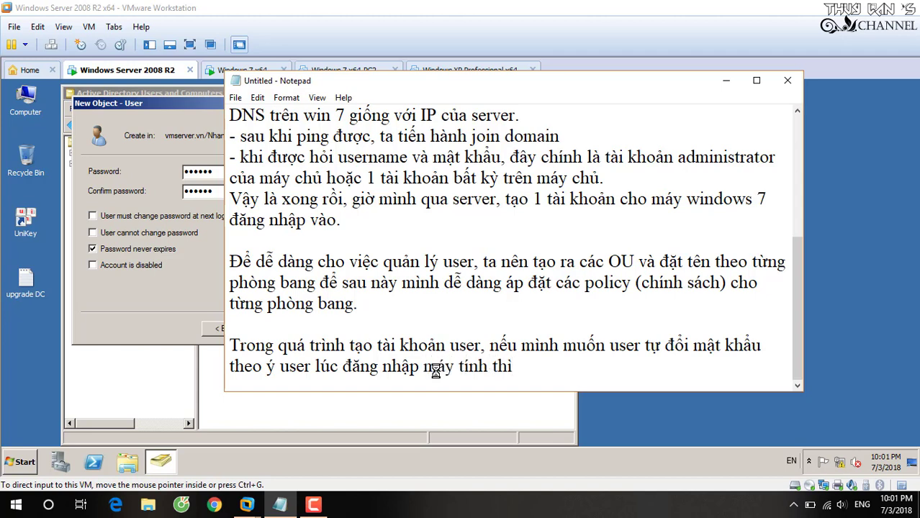
type(" check vào o")
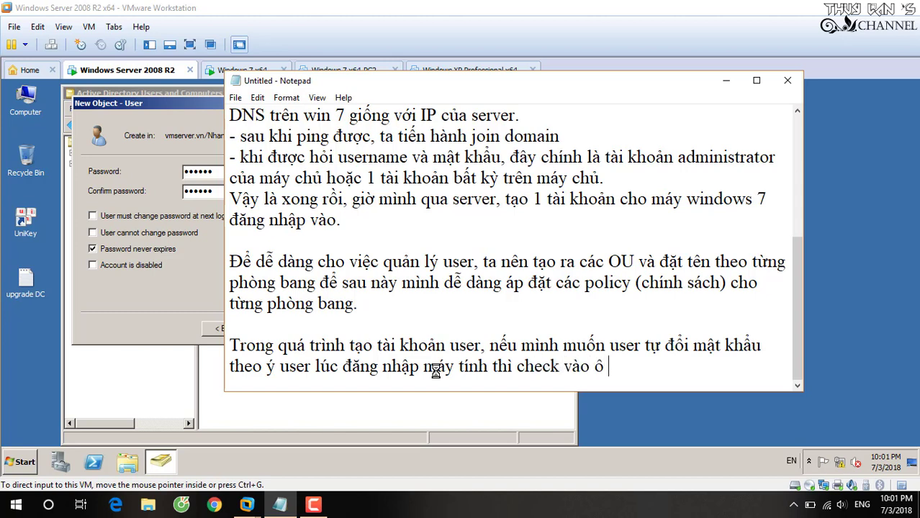
type(" \"user must")
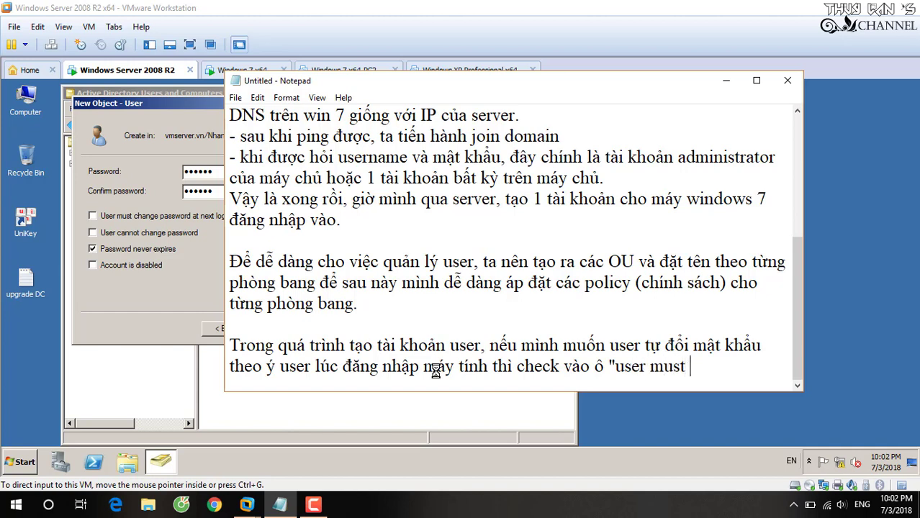
type(" change pa")
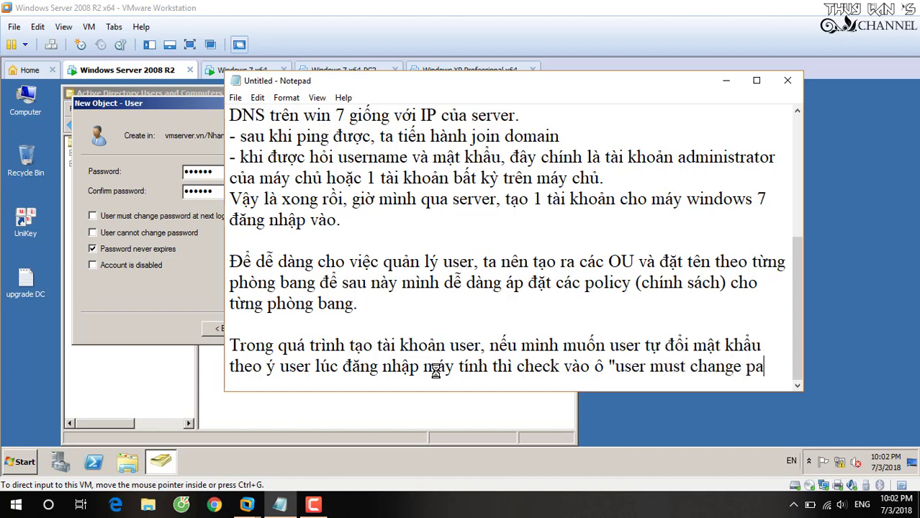
type("sswo")
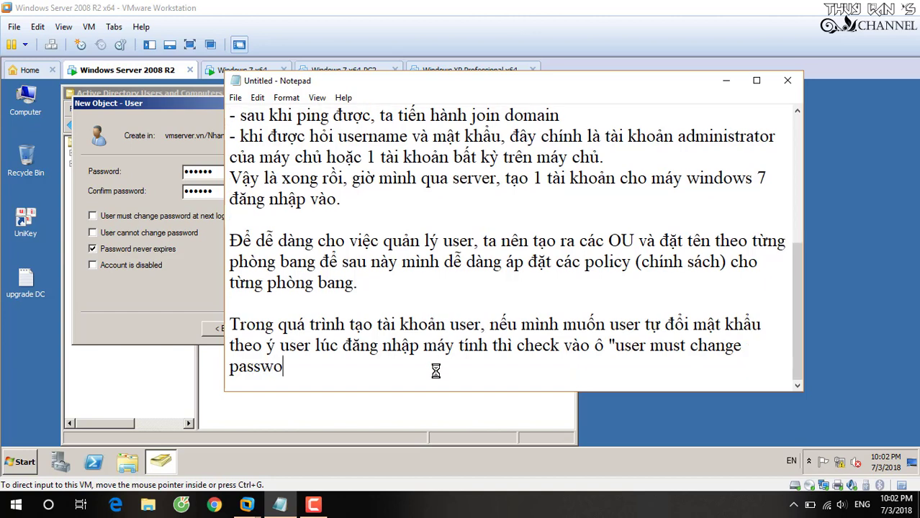
type("rd....\", còn kho")
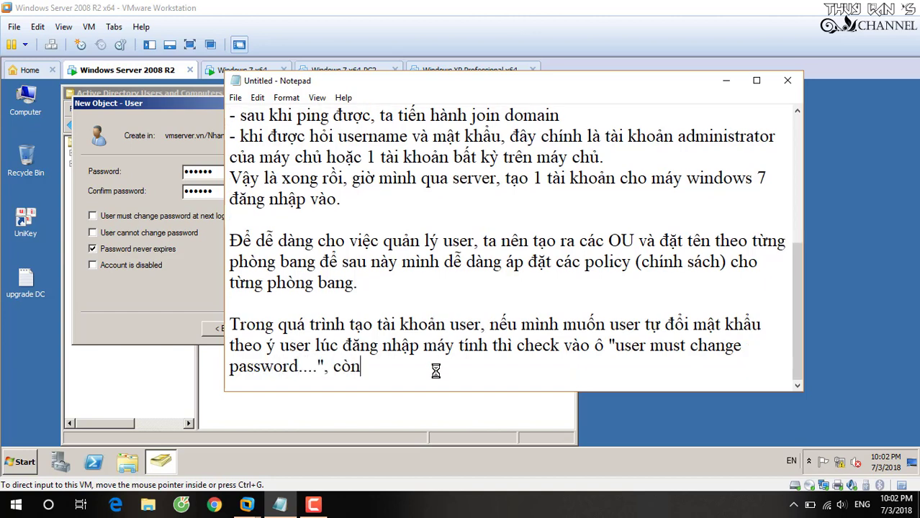
key("BackSpace")
key("BackSpace")
key("BackSpace")
type("không c")
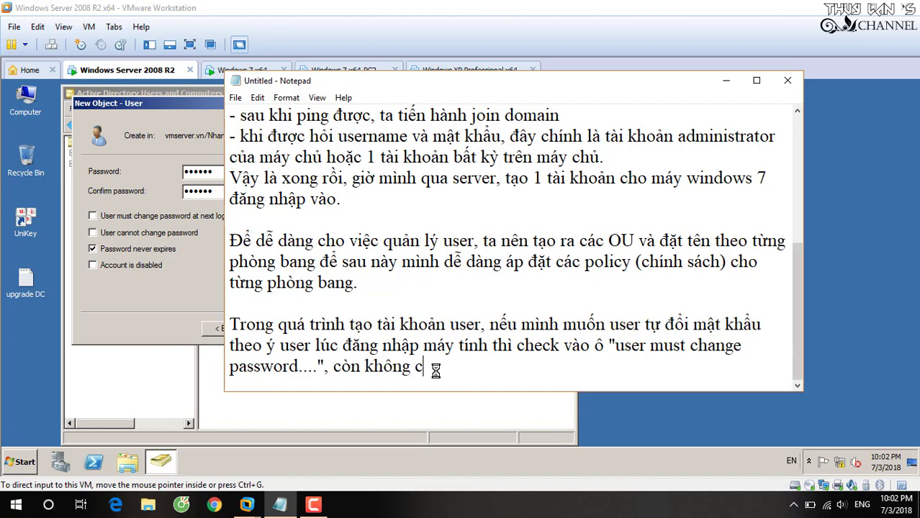
type("ho use")
type("r đoi")
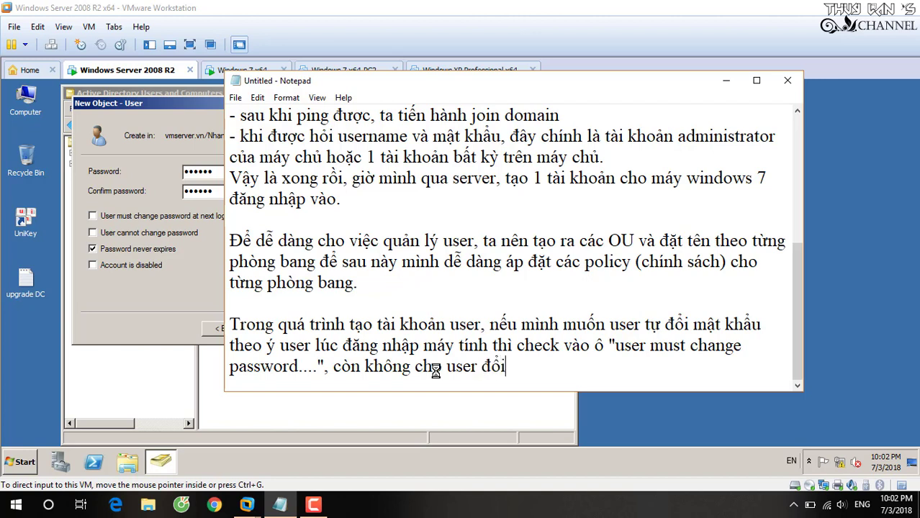
type(" pass thi")
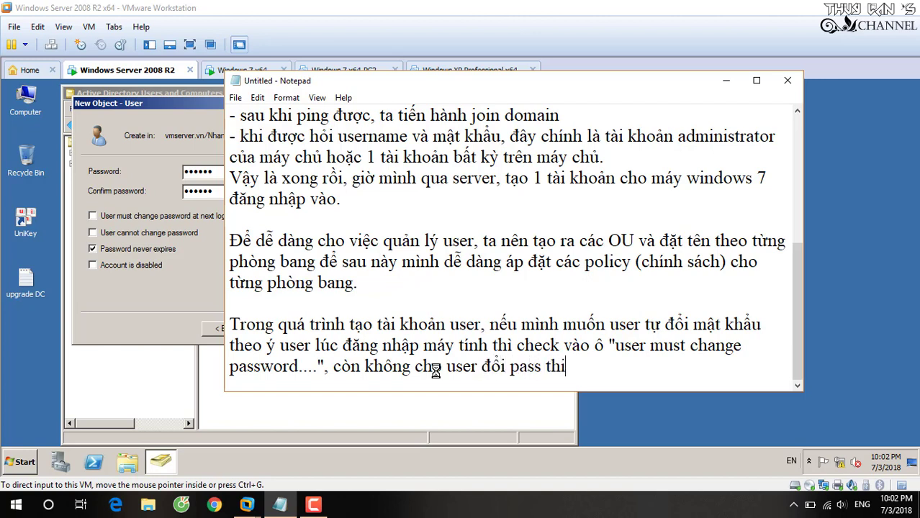
type(" check chọn o")
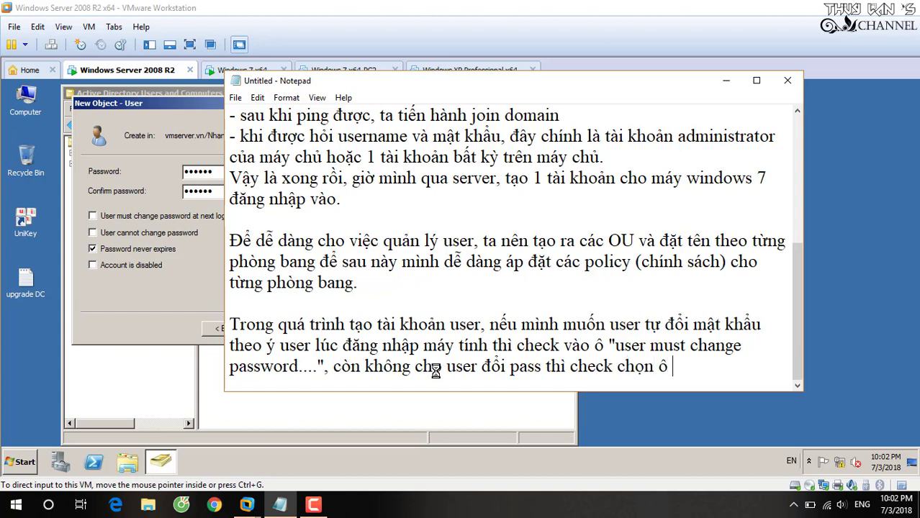
type("\"user cann")
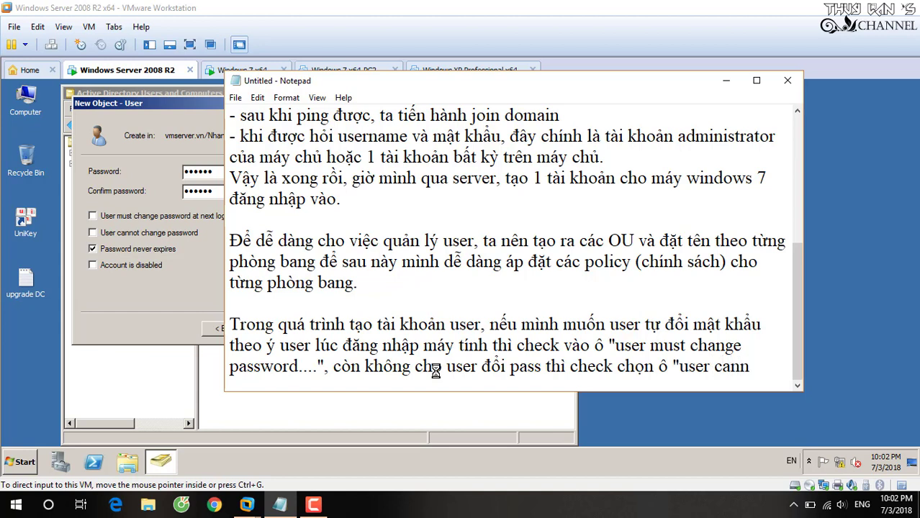
type("ot chang")
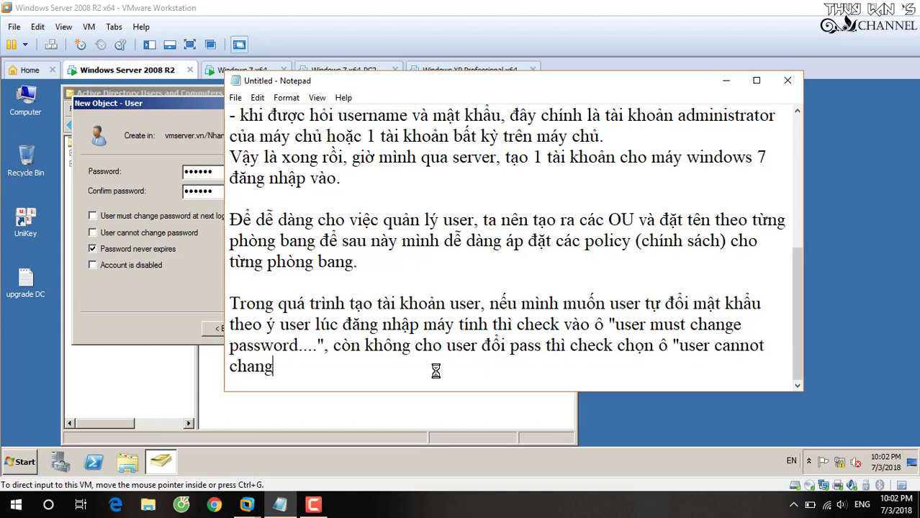
type("e password")
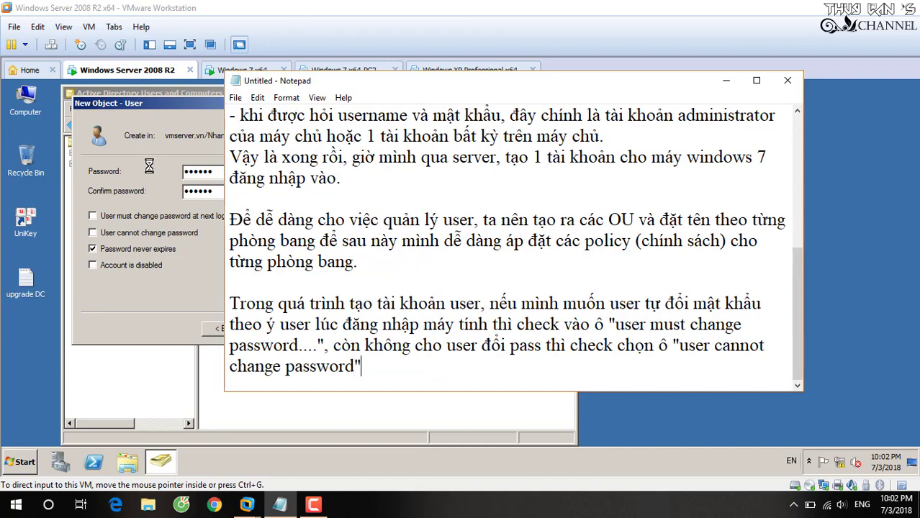
- Tick User cannot change password, replace the rejected password with a stronger one, and create nhan vien A
left_click(145, 234)
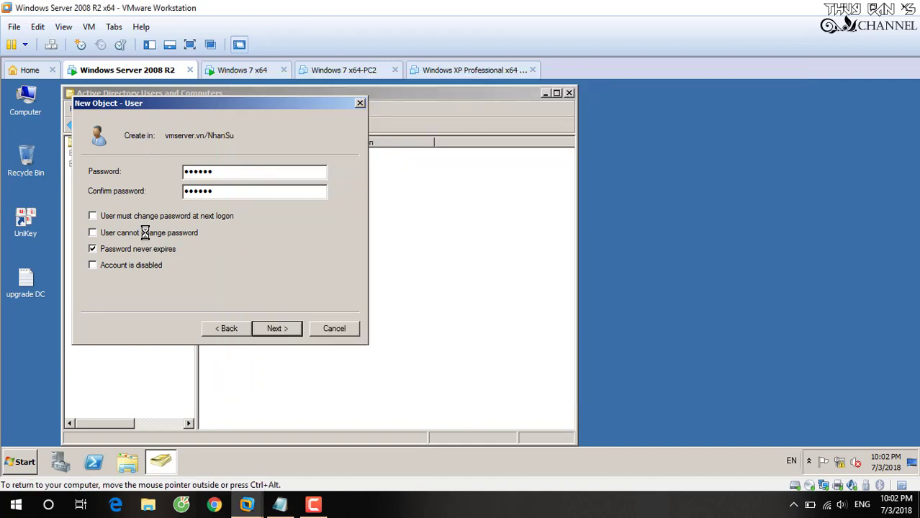
left_click(92, 232)
left_click(287, 328)
left_click(282, 329)
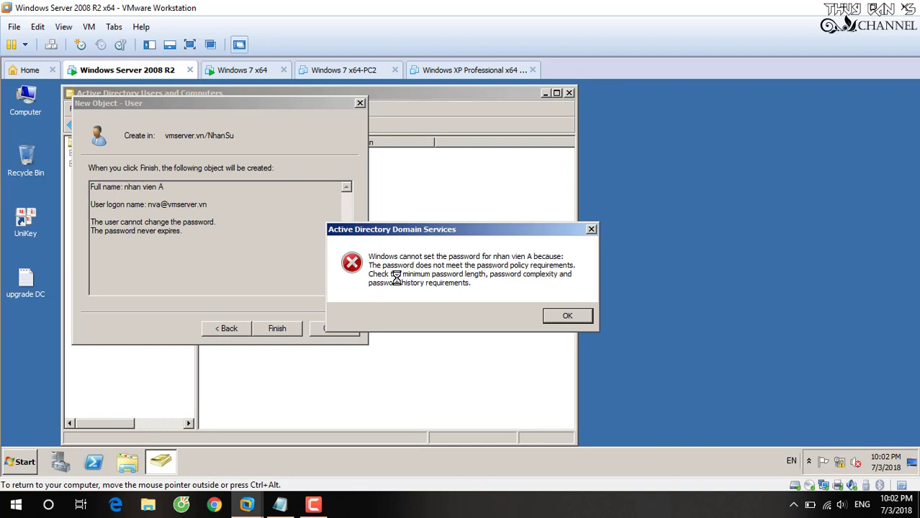
left_click(576, 316)
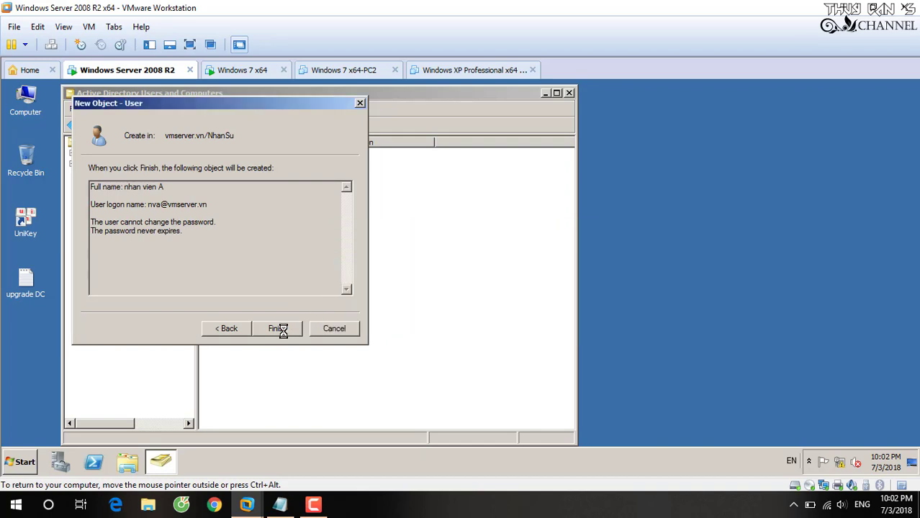
left_click(230, 328)
type("P")
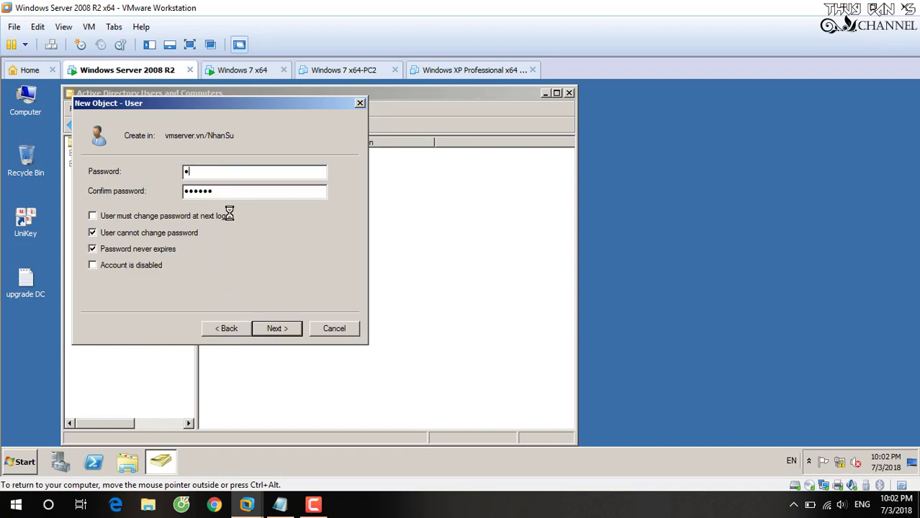
type("d")
key("Tab")
type("P@s")
left_click(283, 328)
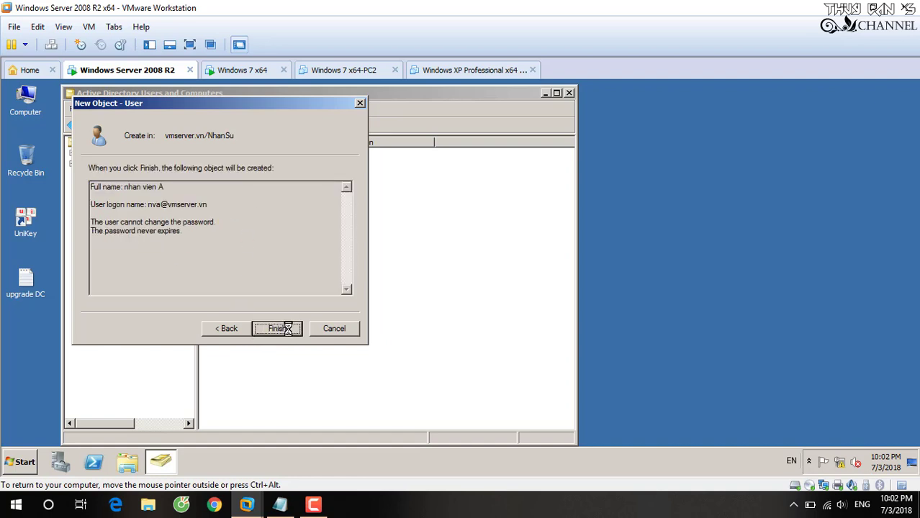
left_click(283, 328)
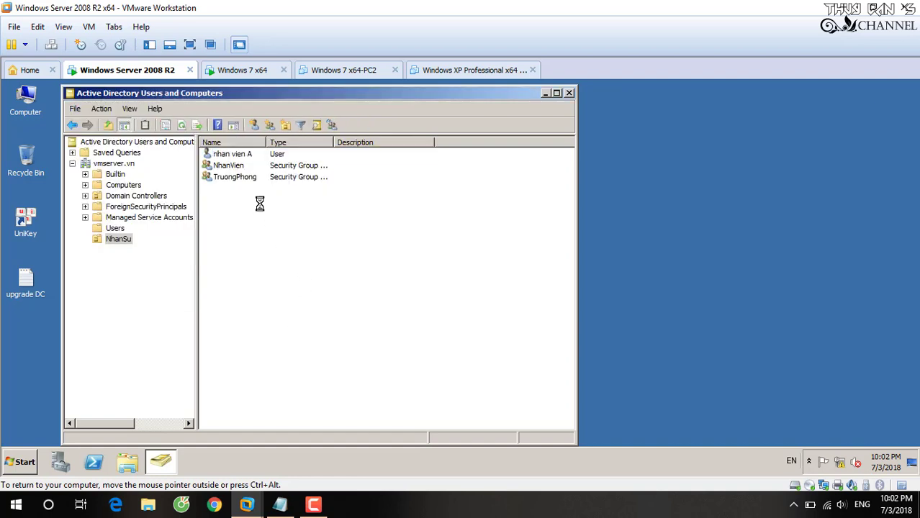
right_click(236, 156)
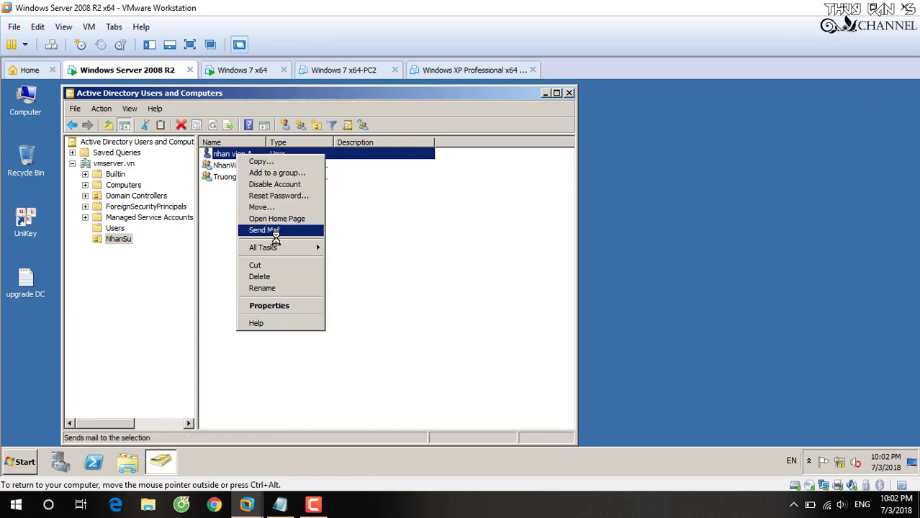
- Browse the domain's groups from nhan vien A's Member Of tab, then cancel without changes
left_click(269, 306)
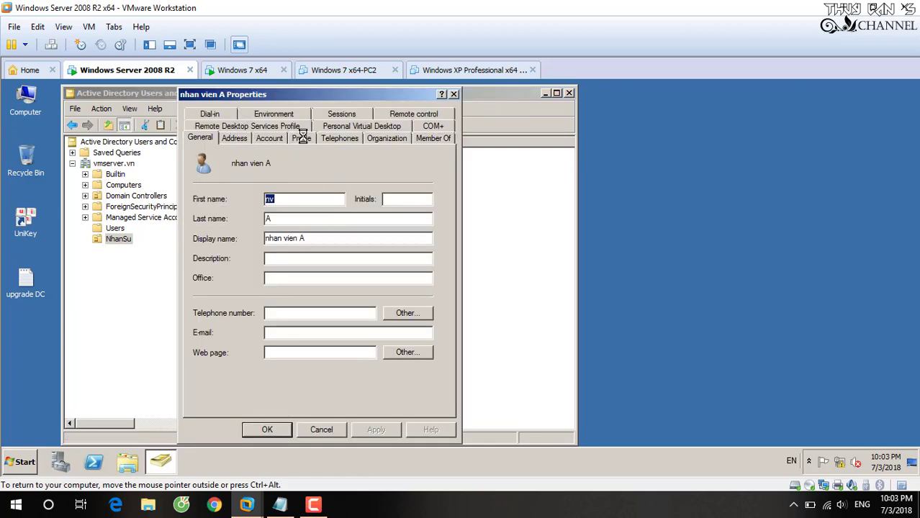
left_click(428, 138)
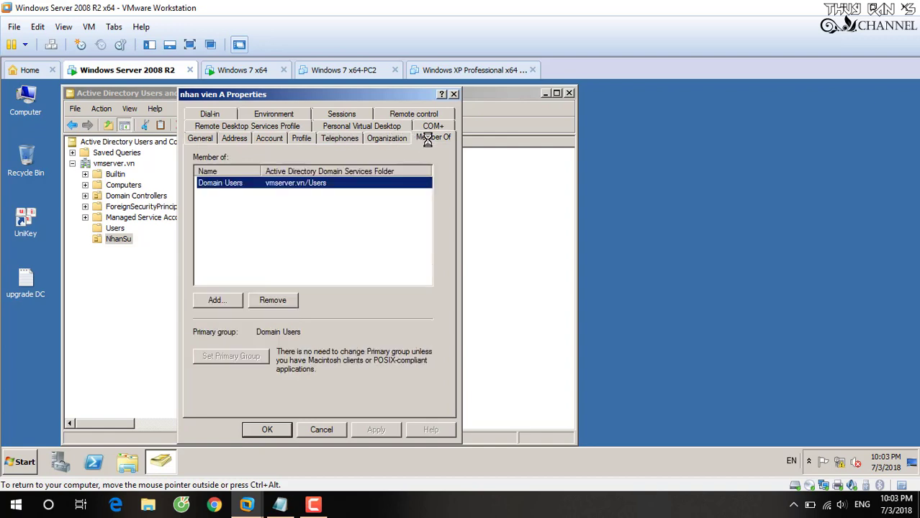
left_click(219, 301)
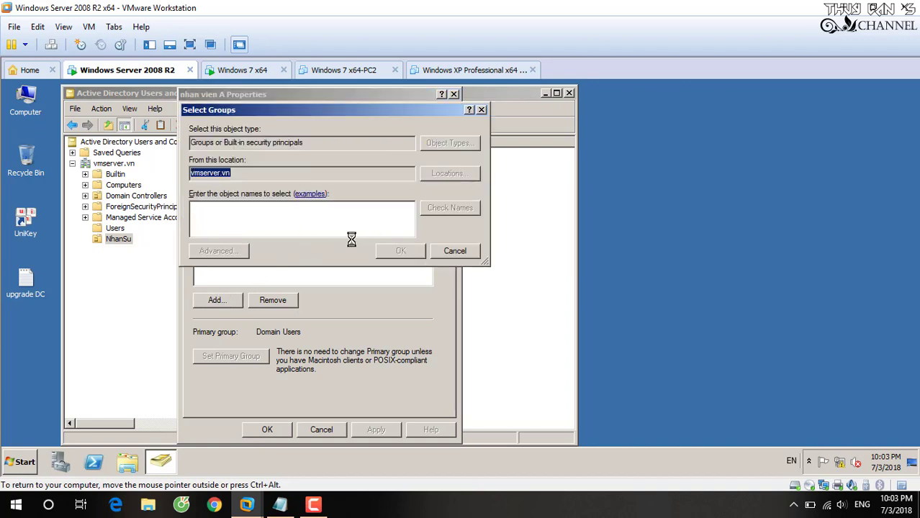
left_click(496, 210)
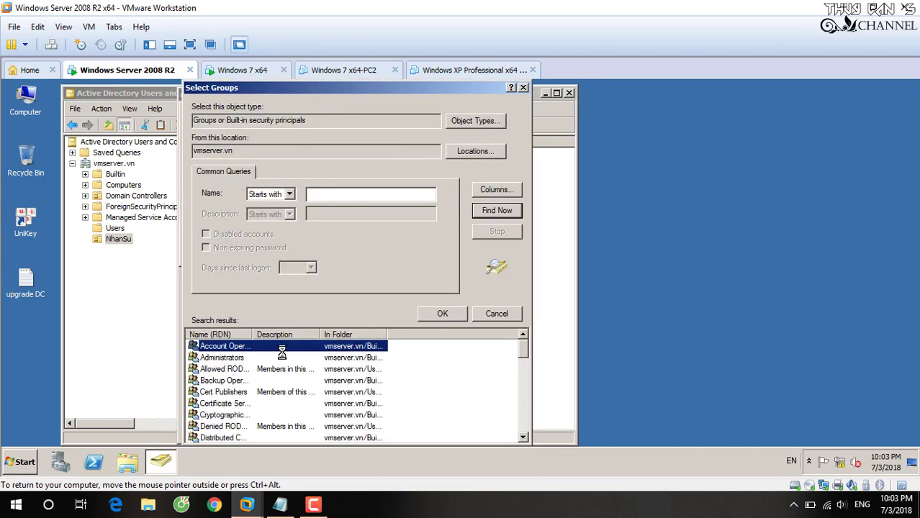
left_click_drag(253, 334, 323, 335)
scroll(317, 381, "down", 9)
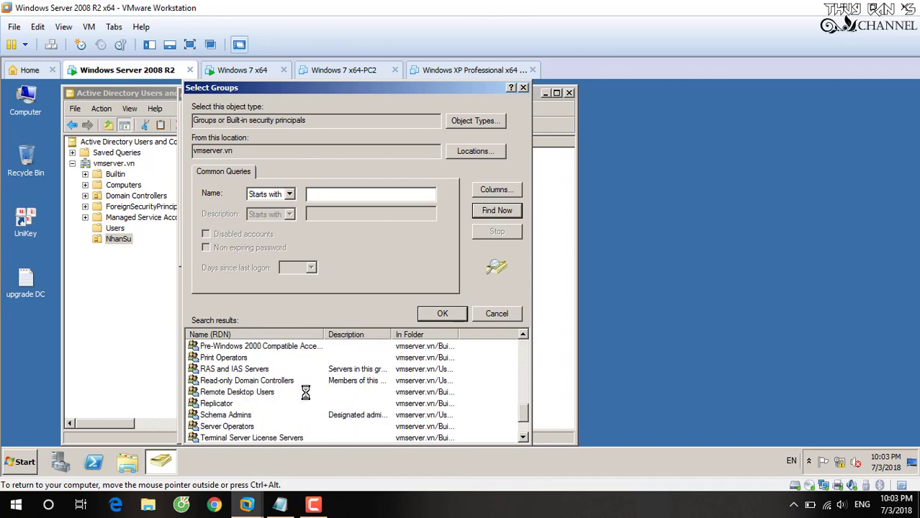
scroll(306, 392, "down", 2)
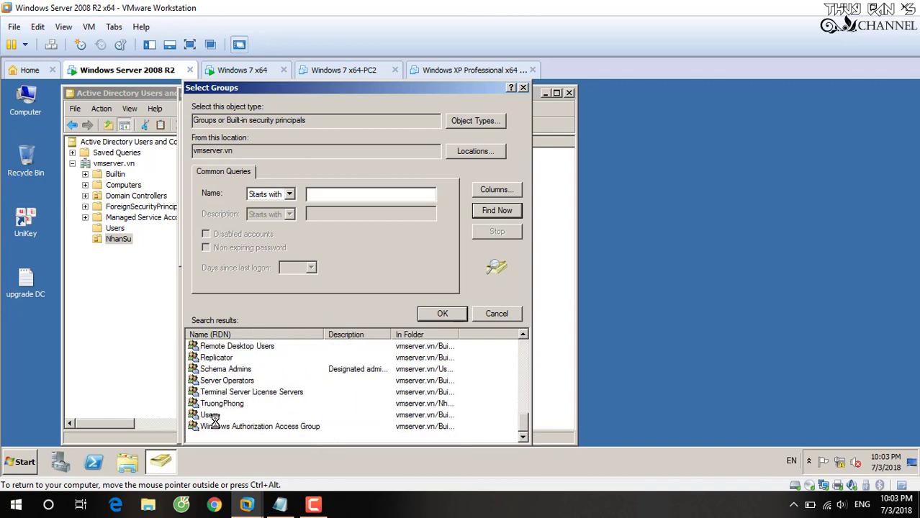
left_click(488, 313)
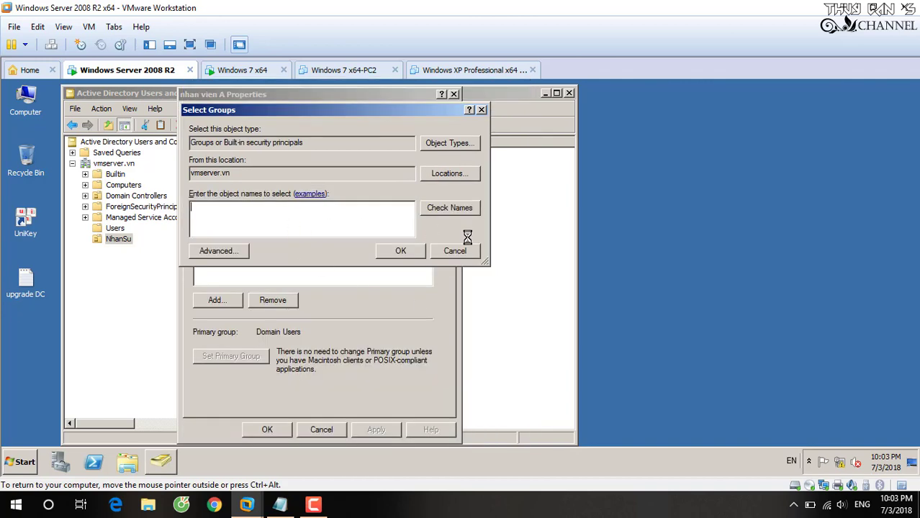
left_click(467, 249)
left_click(327, 426)
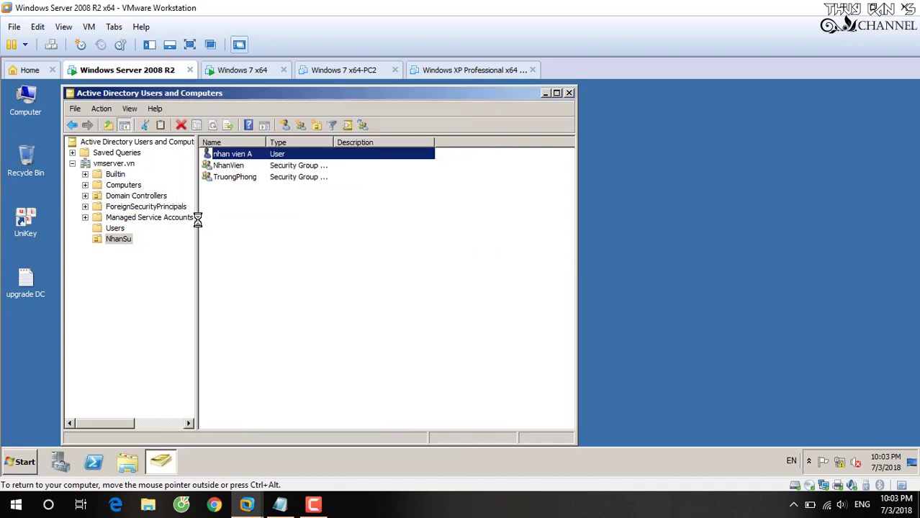
- Add nva as a member of the NhanVien group, apply, then switch to the Windows 7 x64 machine
double_click(229, 166)
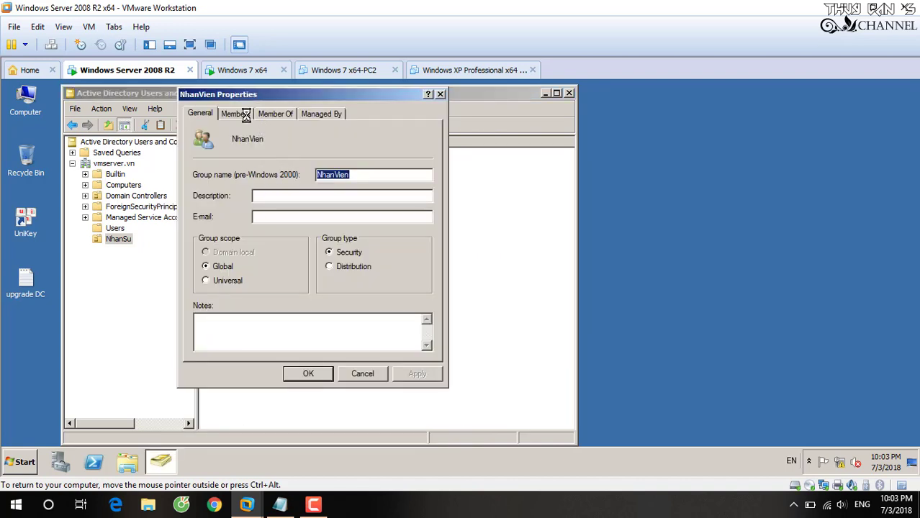
left_click(245, 115)
left_click(215, 334)
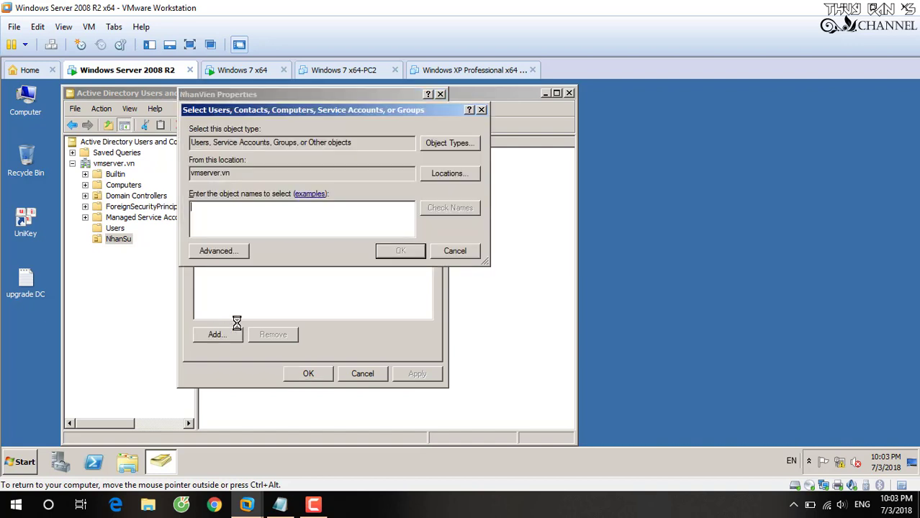
type("nva")
left_click(449, 208)
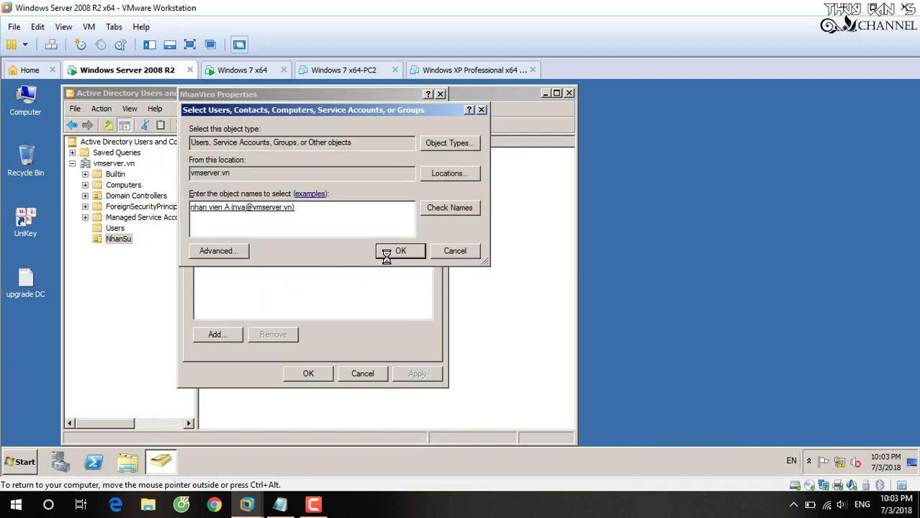
left_click(392, 252)
left_click(419, 374)
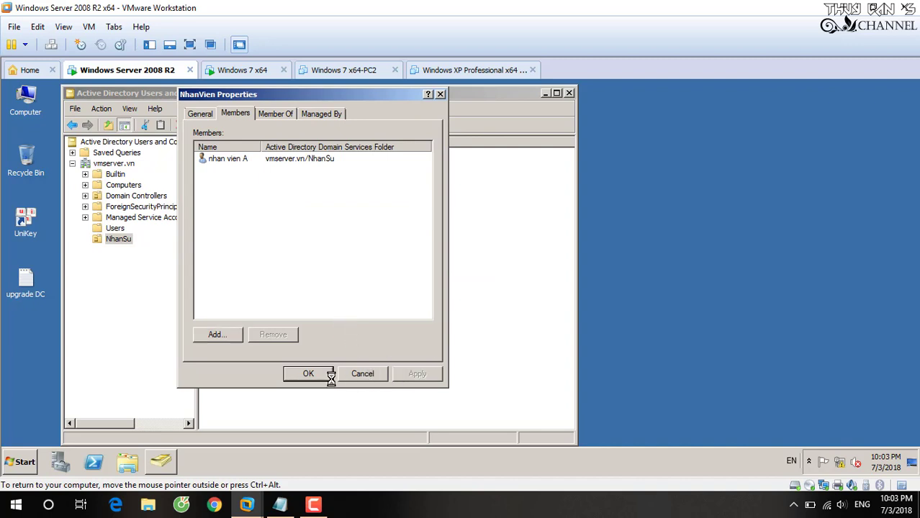
left_click(309, 373)
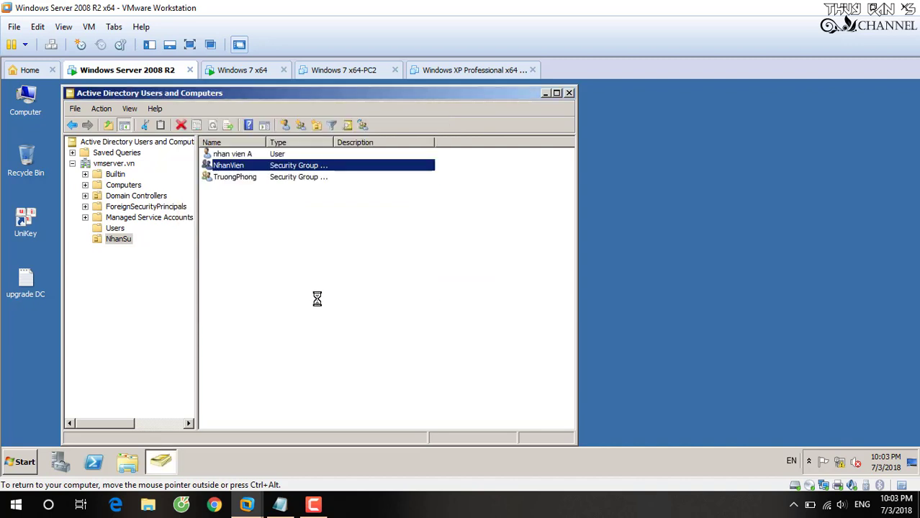
left_click(323, 296)
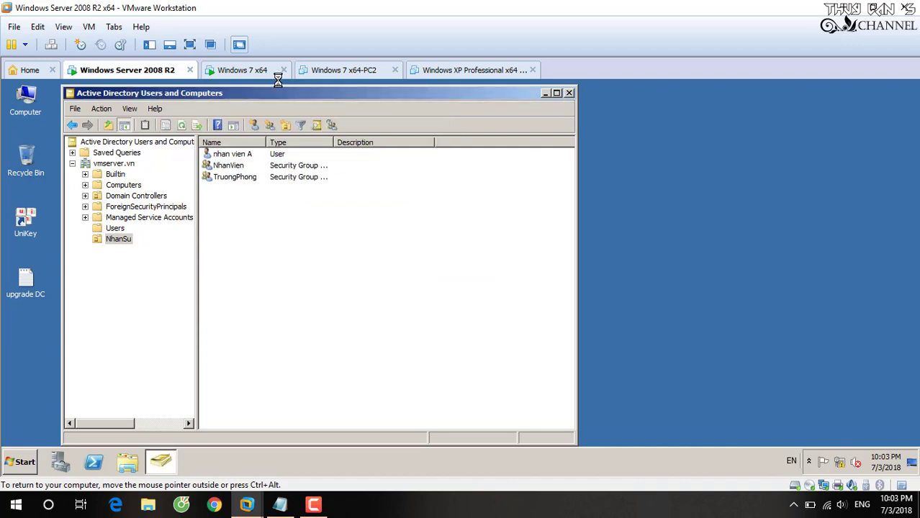
left_click(258, 68)
- Release input from the VM, send Ctrl+Alt+Del to Windows 7, and restore the Notepad notes
key("ctrl+alt")
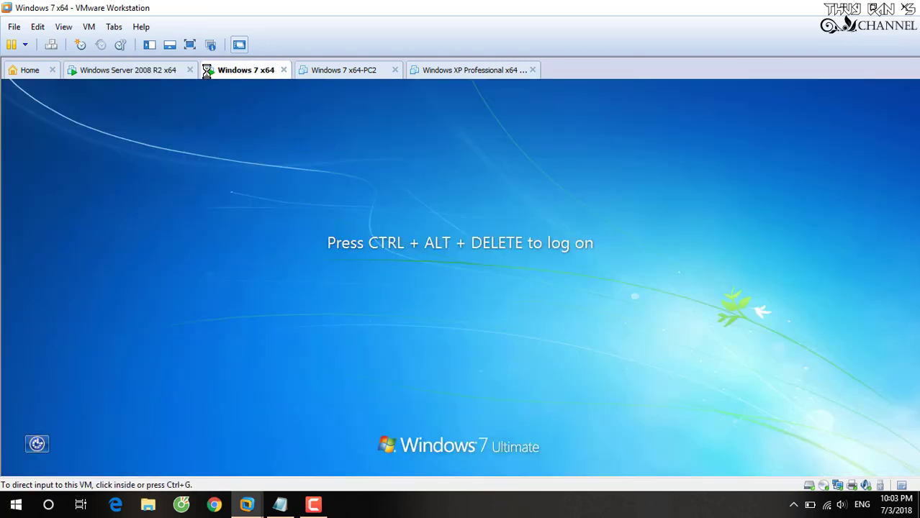
left_click(51, 45)
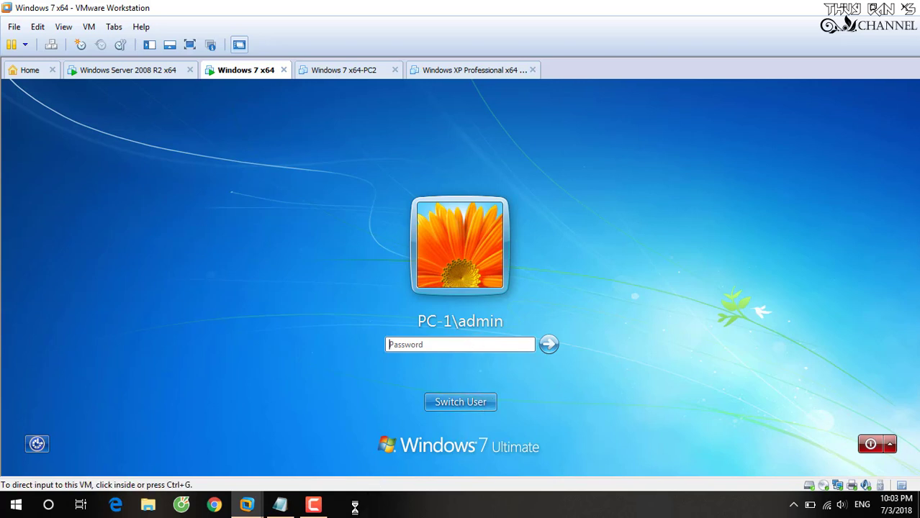
left_click(313, 504)
left_click(760, 454)
left_click(282, 502)
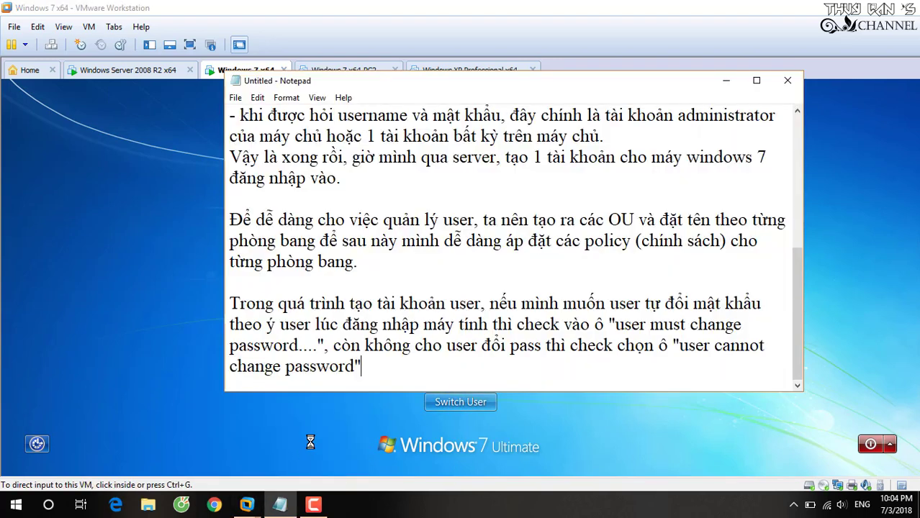
- Write that after the first domain join the PC still uses local accounts, so switch to a domain one
key("Return")
key("Return")
type("S")
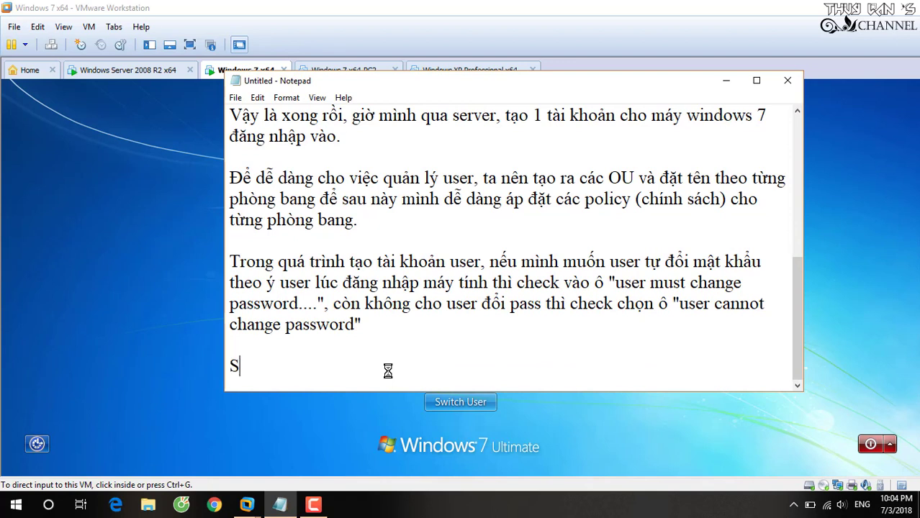
type("au khi")
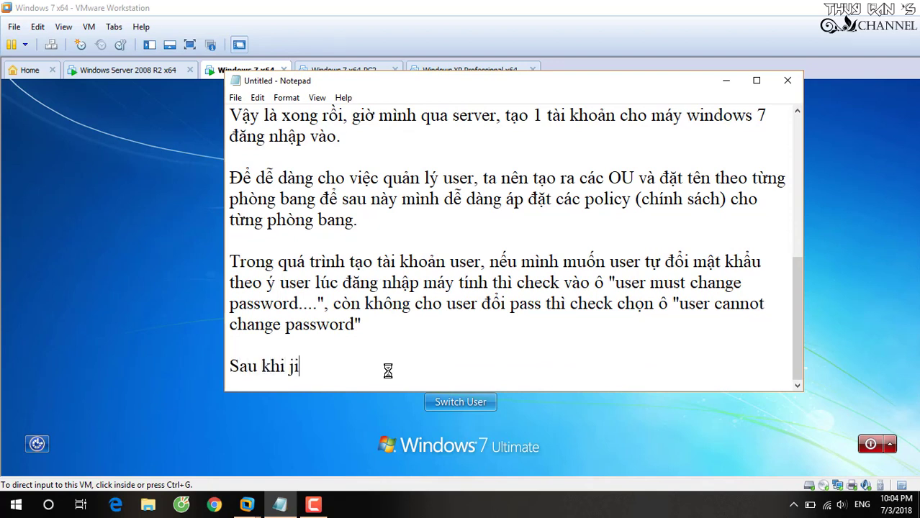
type(" join domain ")
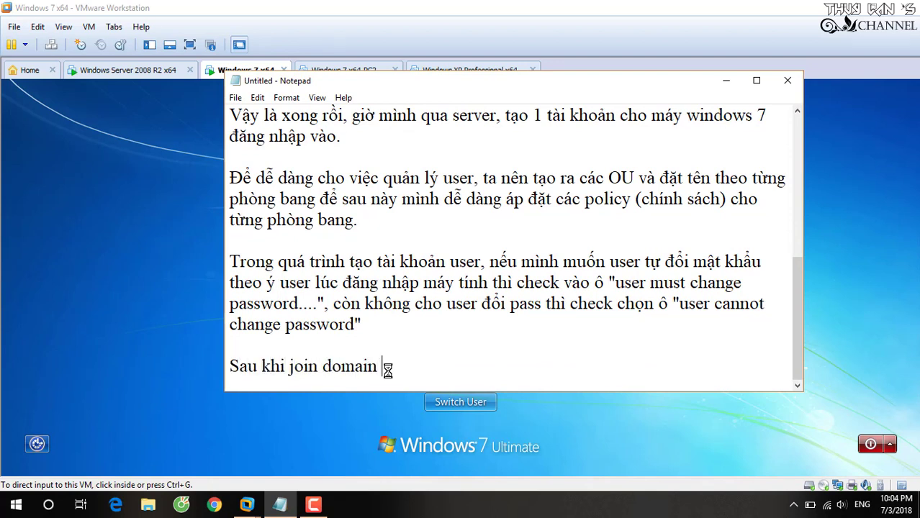
type("bằn đầu tie")
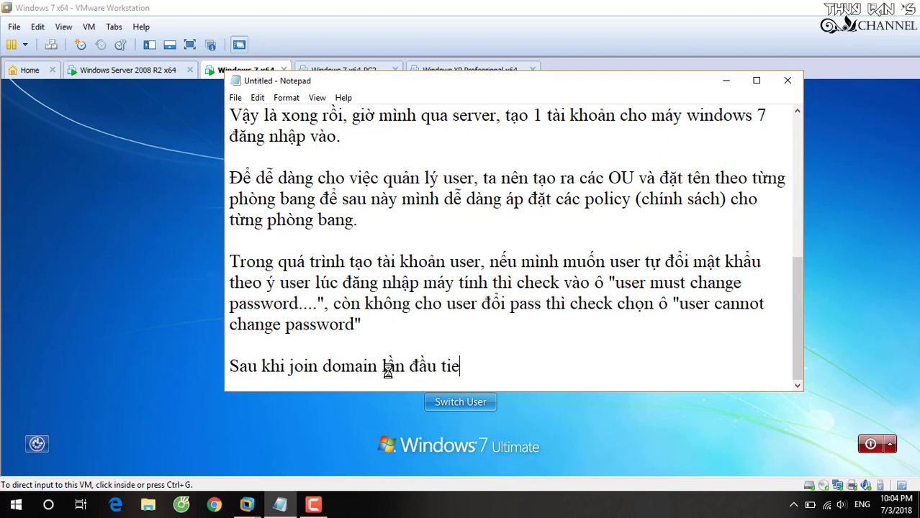
key("BackSpace")
type("ên, máy ")
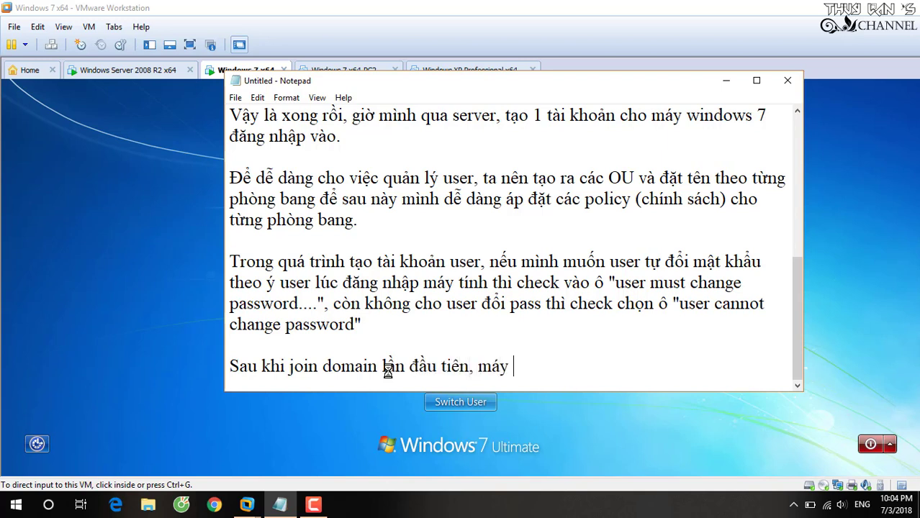
type("tính vaanx cò")
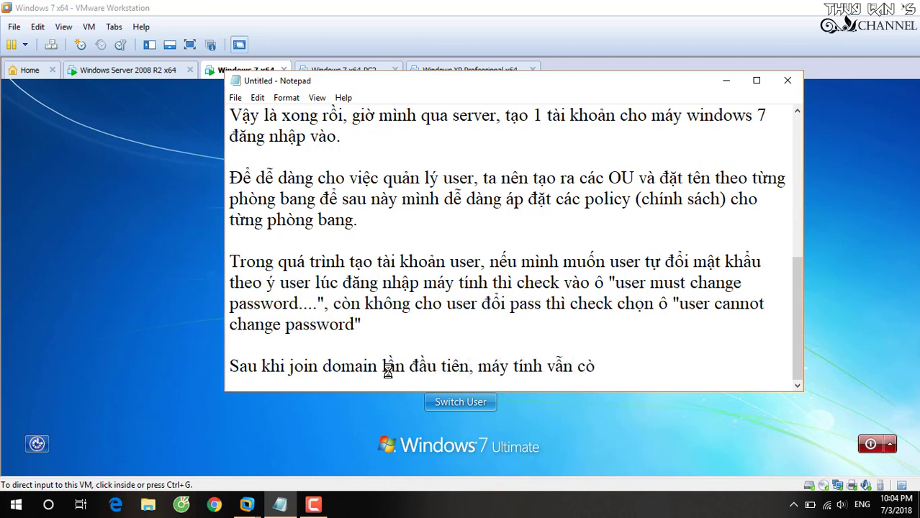
type("n hiểu chế đ")
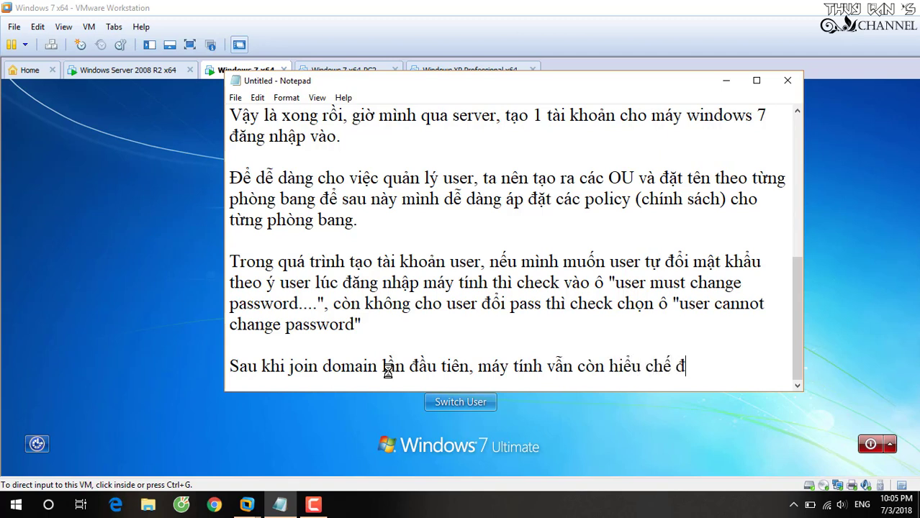
type("ộ tài khoa")
type("n local")
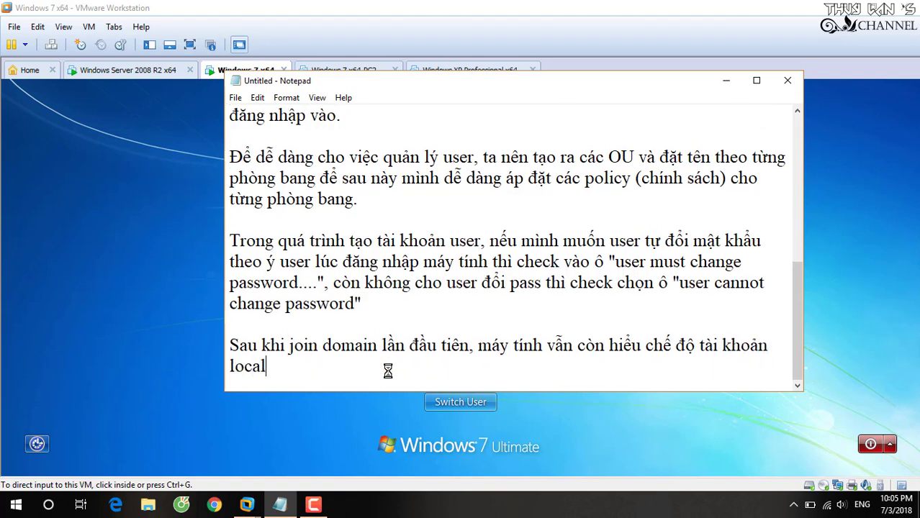
type(", mình cần")
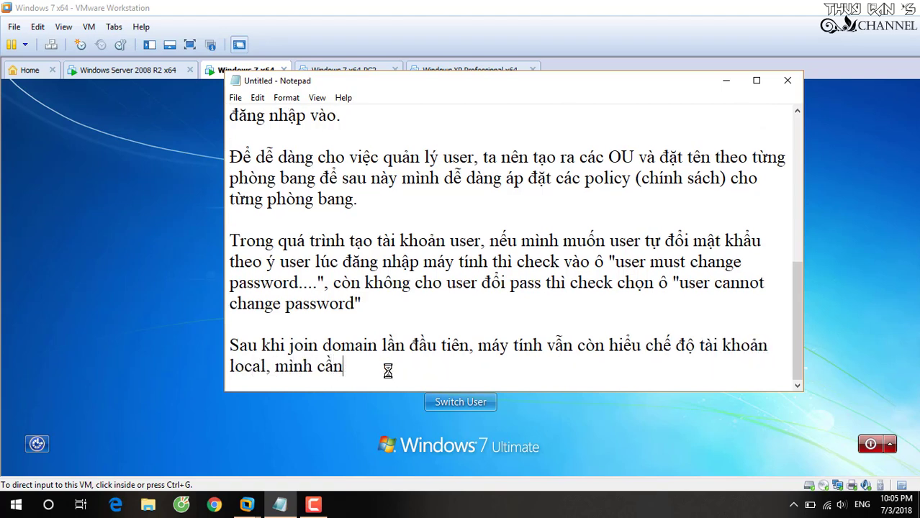
type(" chon sang ")
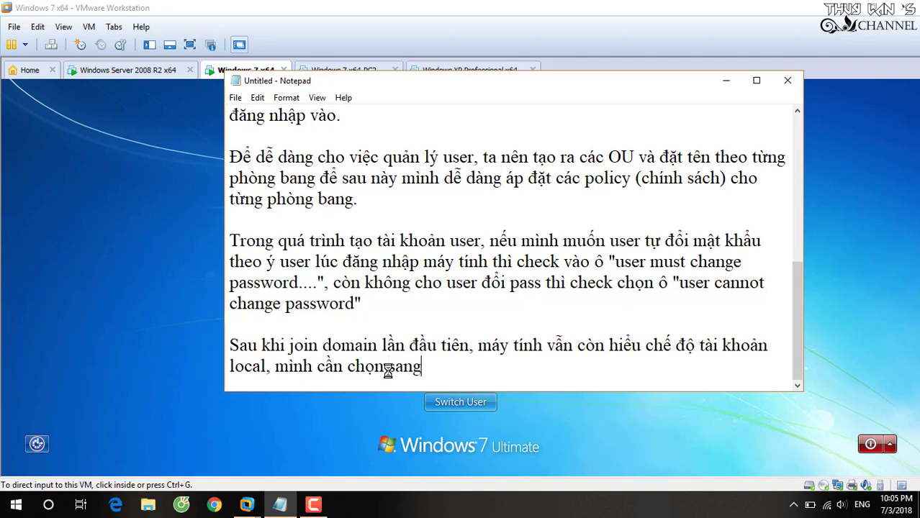
type("loa")
type("tài khoản")
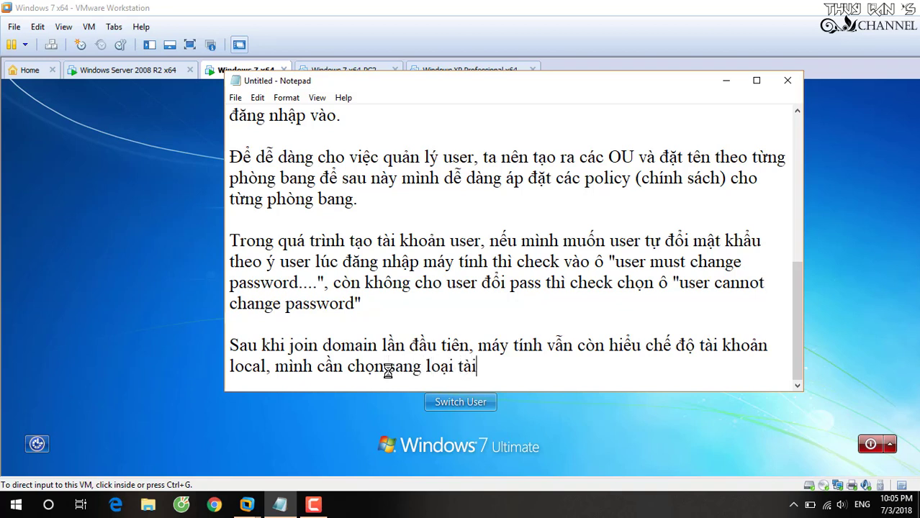
type(" domain đe")
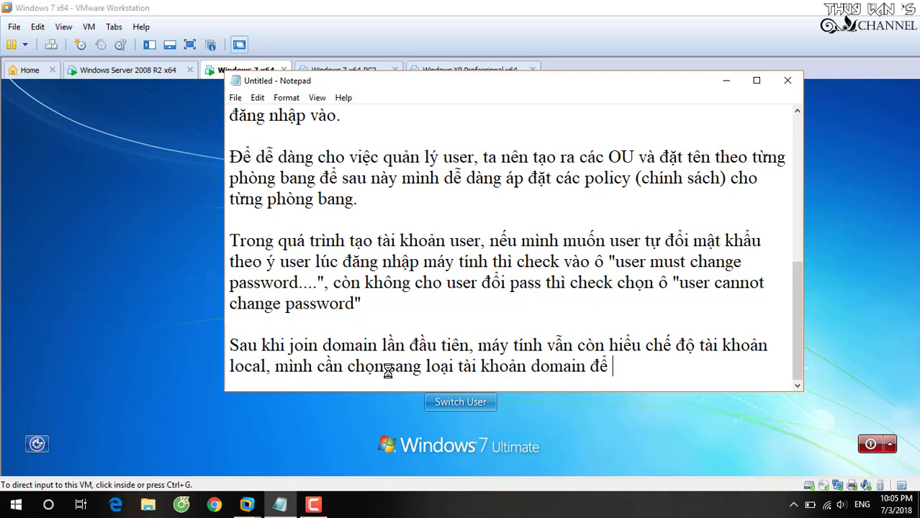
type(" đăng nhập")
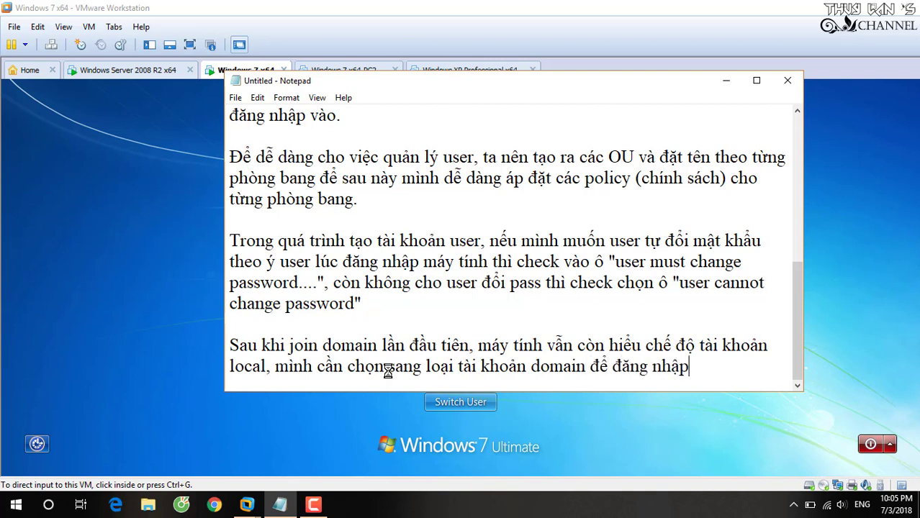
type(". Mac dù mình ")
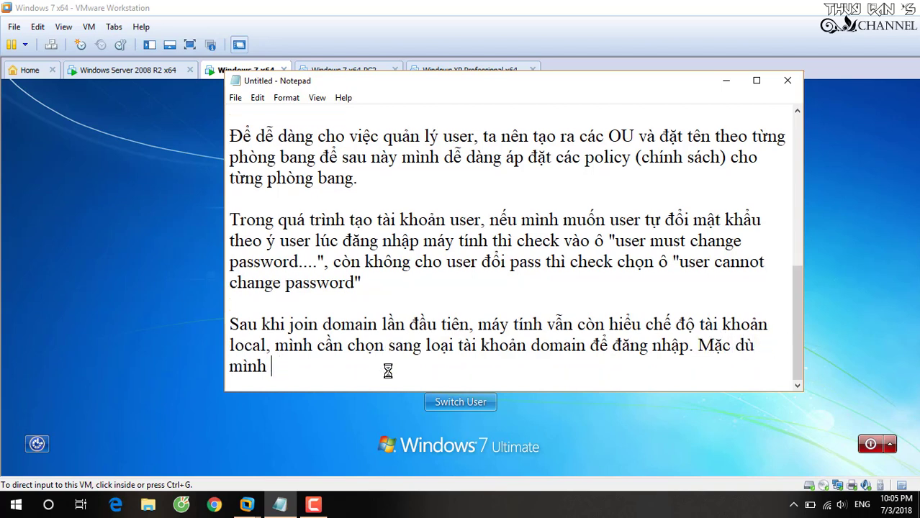
type("vẫn có thể đăngnh")
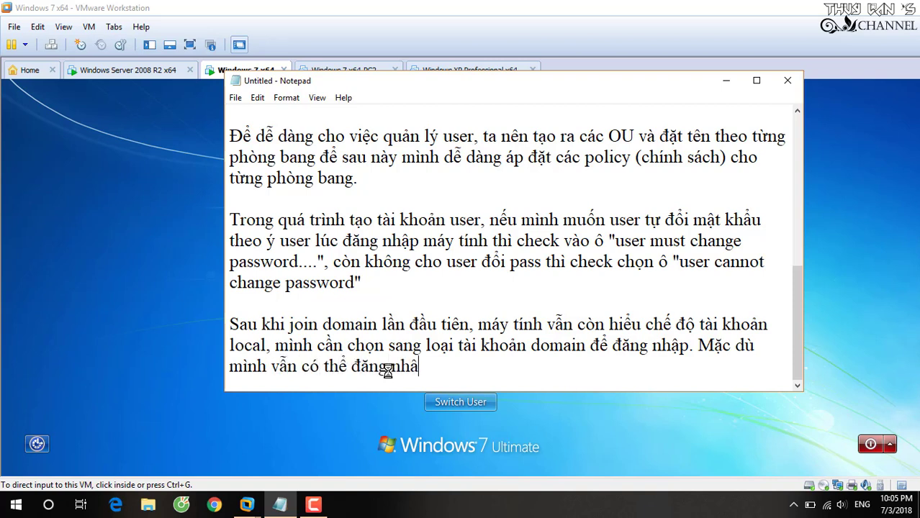
type("ập bằng tài khoả")
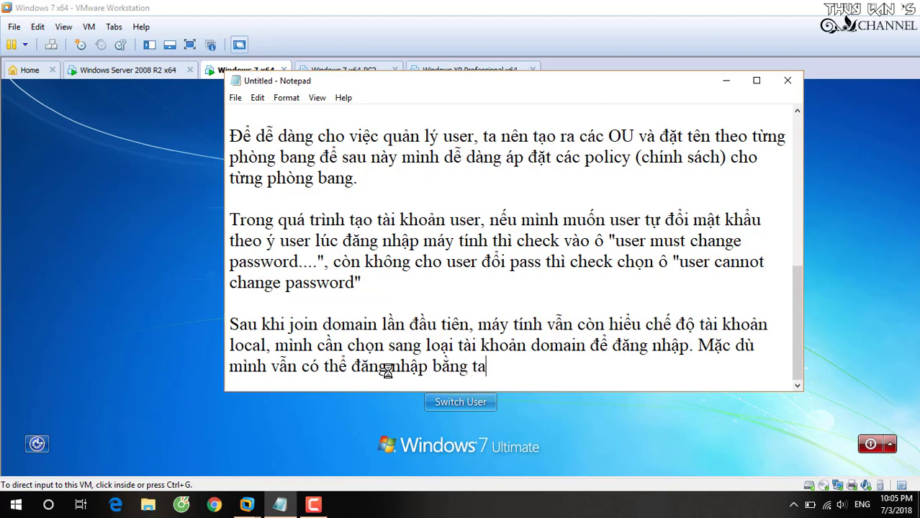
type("n local")
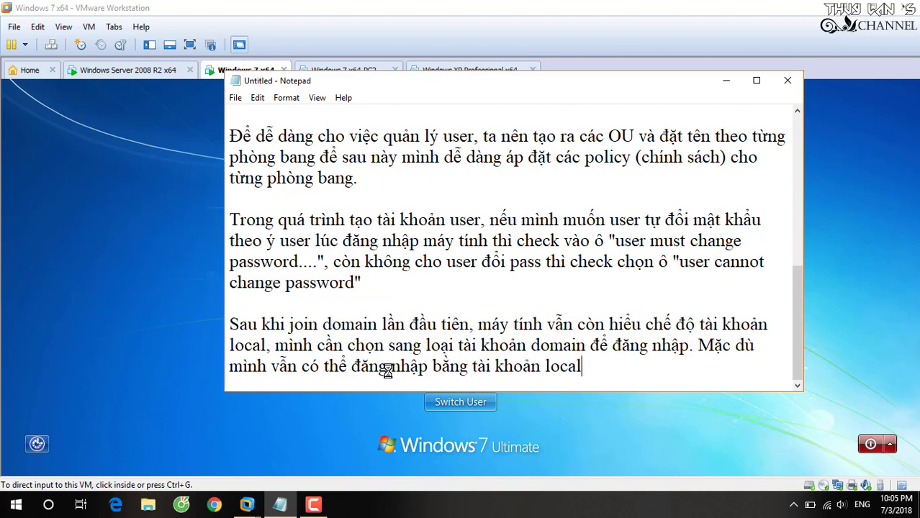
type(" bình thuờng.")
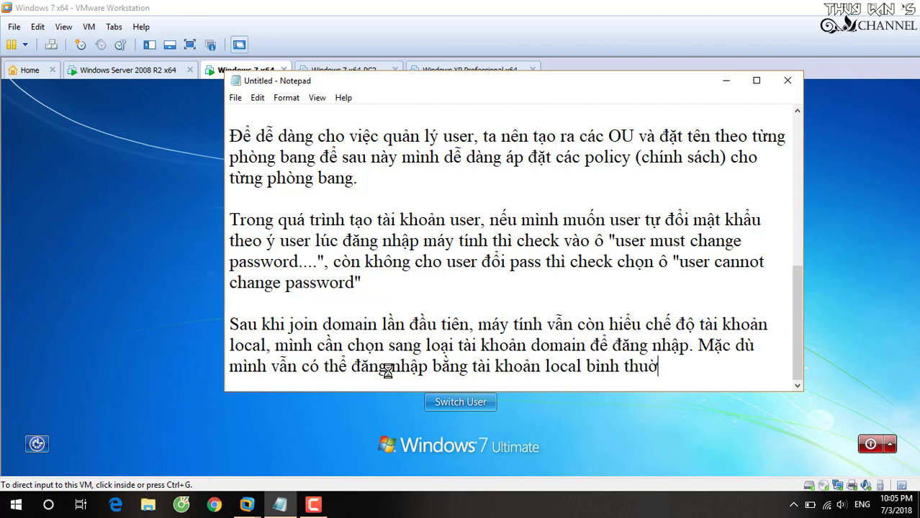
left_click(726, 80)
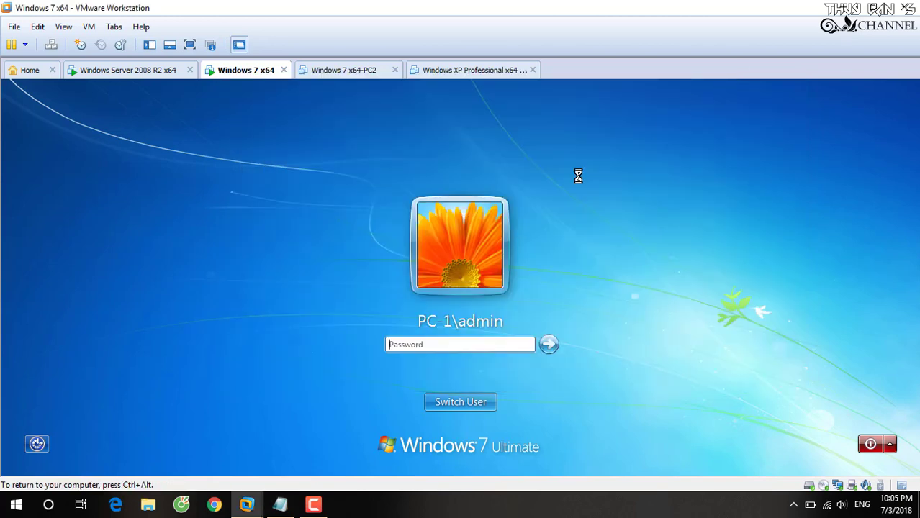
- Choose Switch User on Windows 7, send Ctrl+Alt+Insert, and try the local admin password, then an empty one
left_click(464, 403)
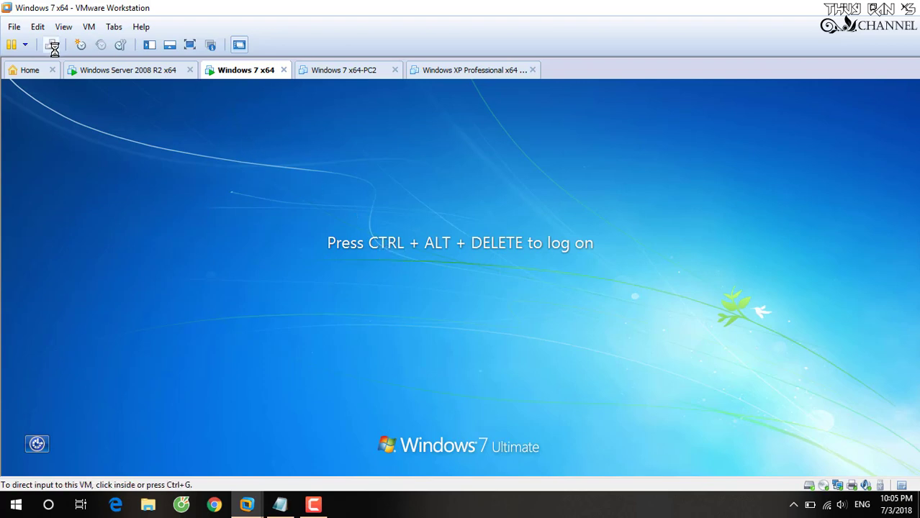
left_click(490, 294)
key("ctrl+alt+Insert")
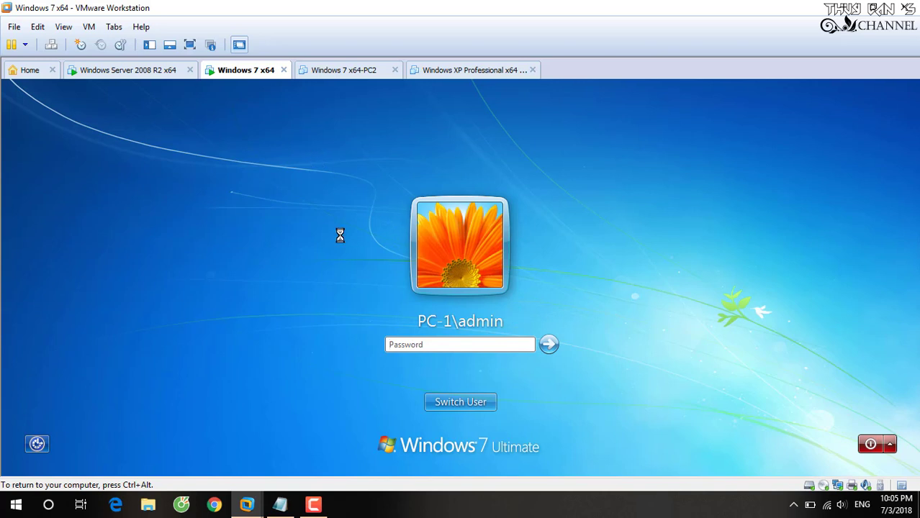
type("••")
key("Return")
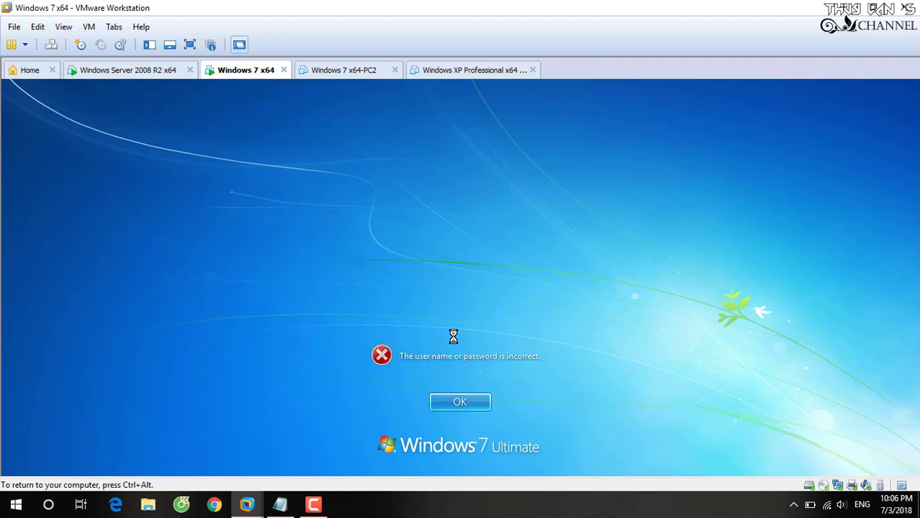
key("Return")
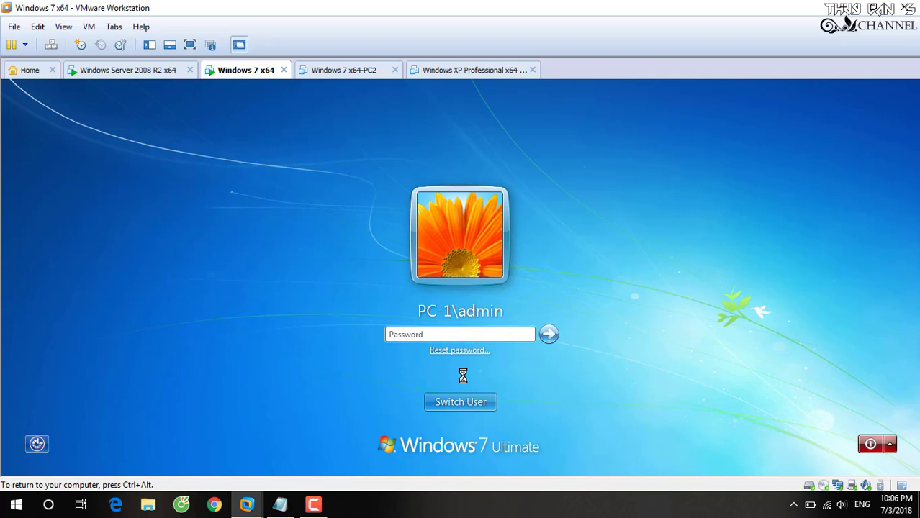
key("Return")
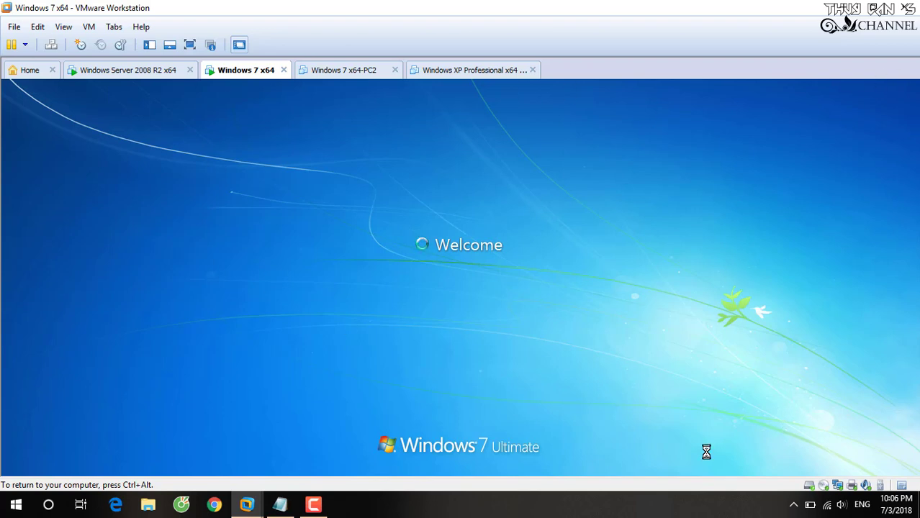
- Open the guest Computer's system properties and show the Windows 7 VM full screen
key("ctrl+alt")
left_click(313, 503)
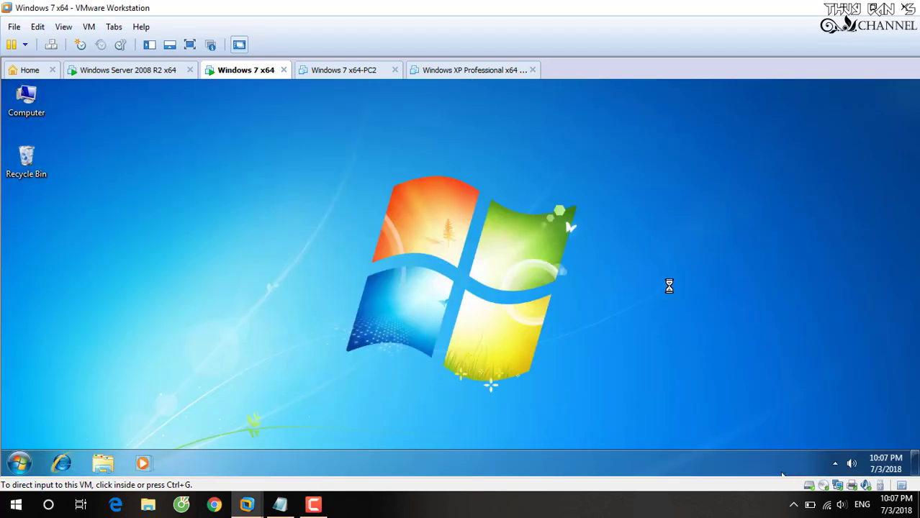
left_click(475, 235)
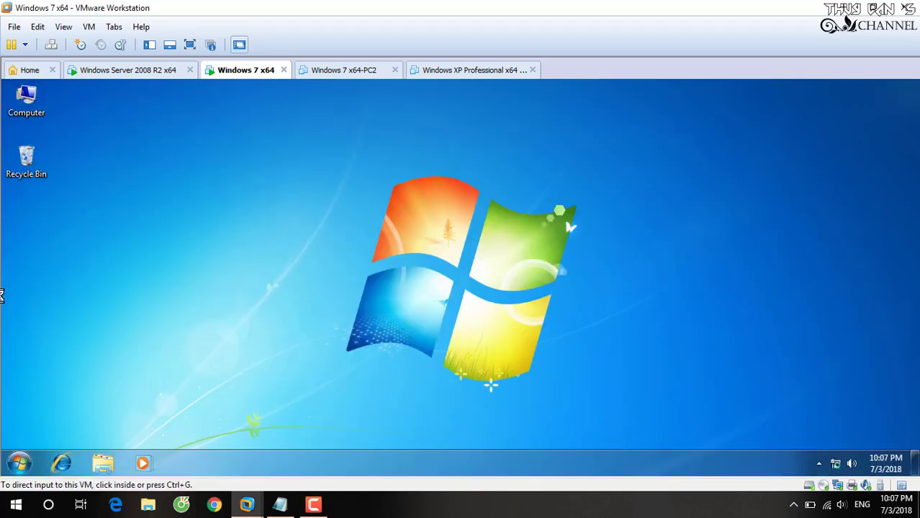
left_click(28, 97)
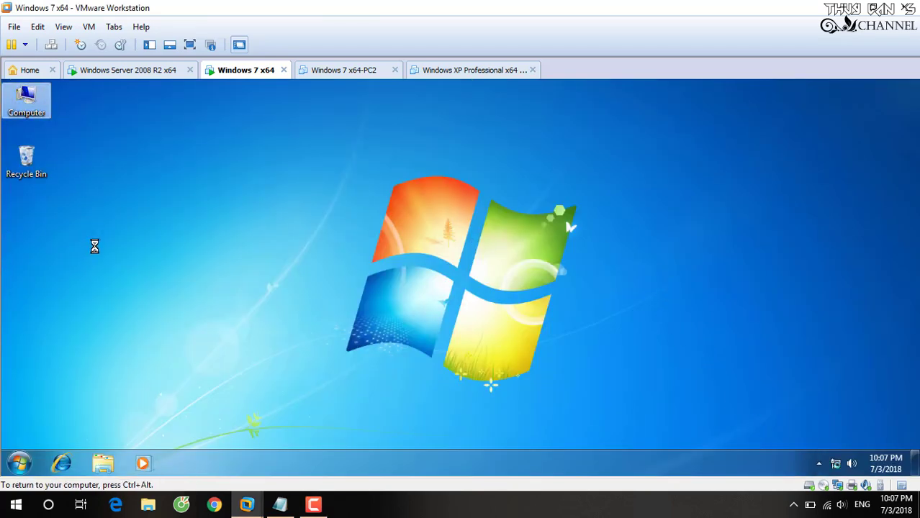
key("shift+F10")
left_click(113, 226)
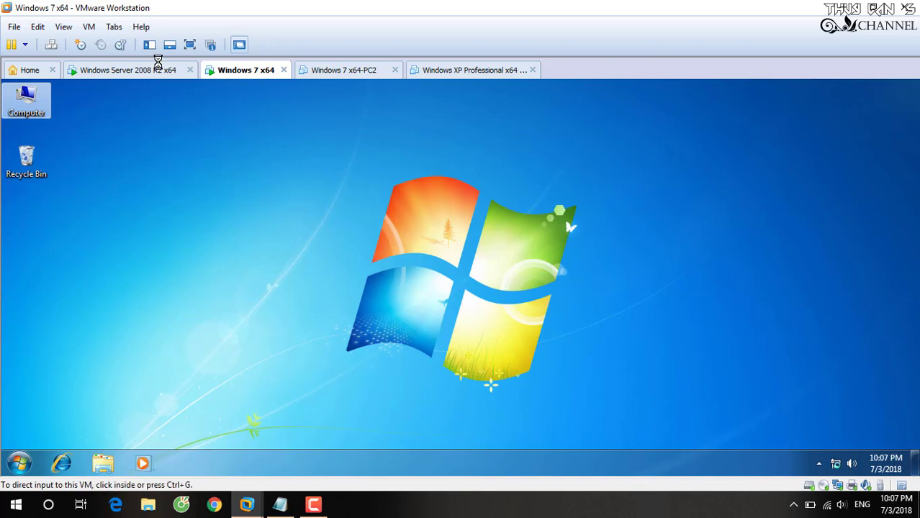
left_click(188, 46)
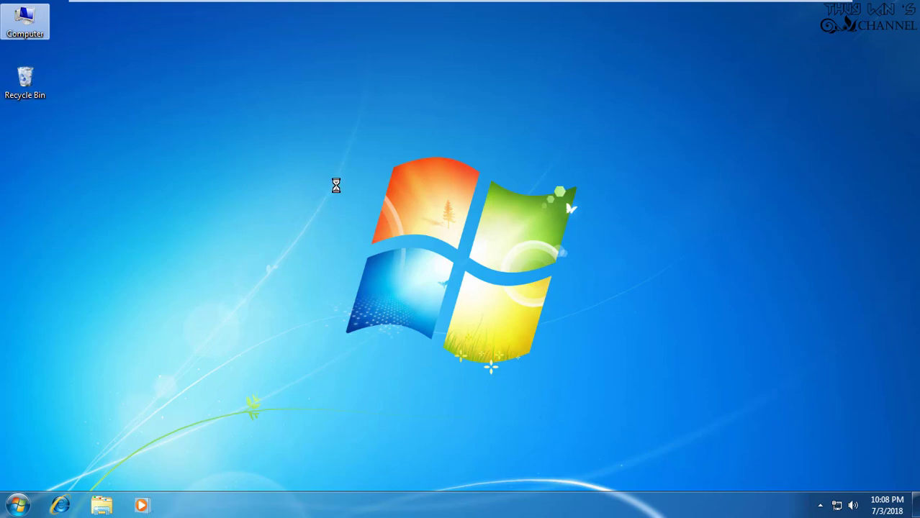
- Check Computer's properties show domain vmserver.vn, close the System window, and open Start
right_click(29, 22)
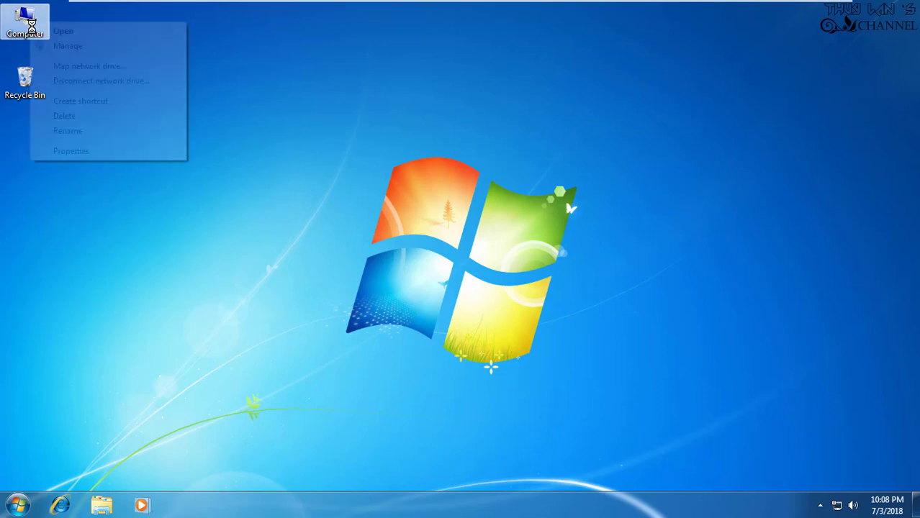
left_click(72, 151)
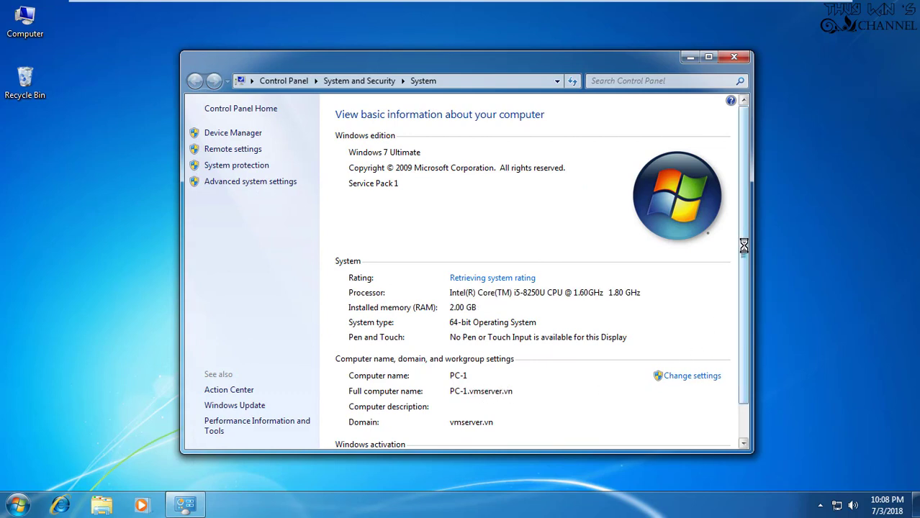
scroll(747, 316, "down", 2)
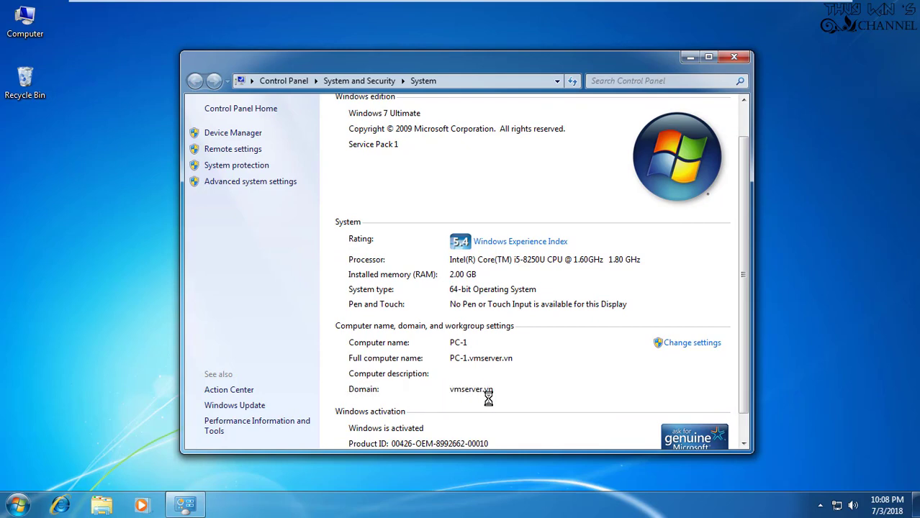
left_click(734, 56)
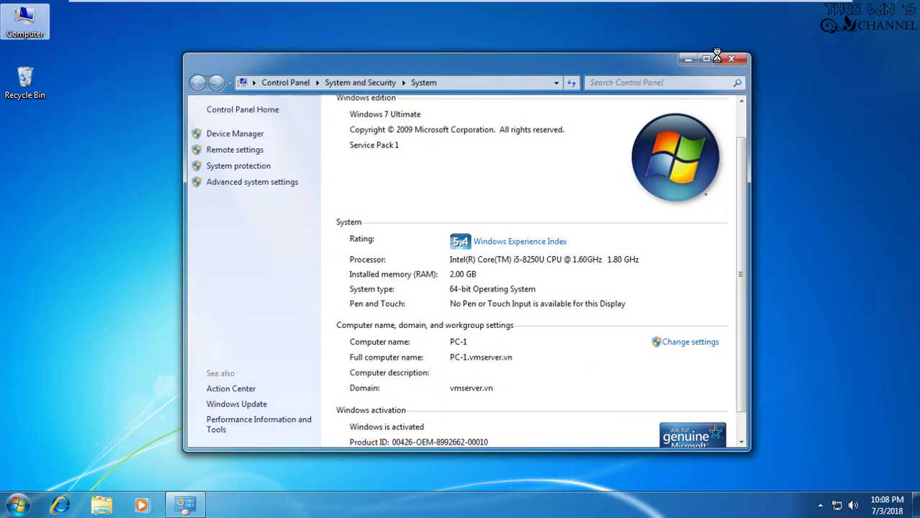
left_click(30, 512)
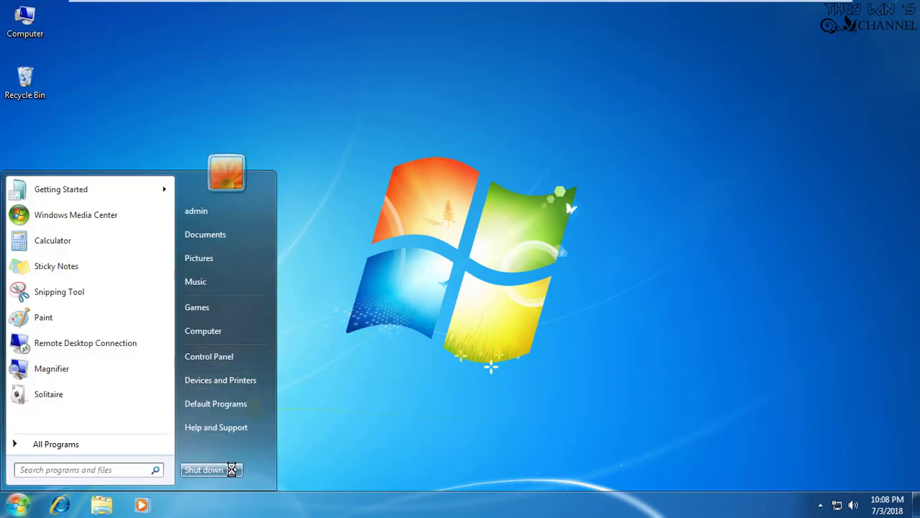
- Log the local admin off Windows 7 and bring up the logon screen with Ctrl+Alt+Insert
left_click(234, 470)
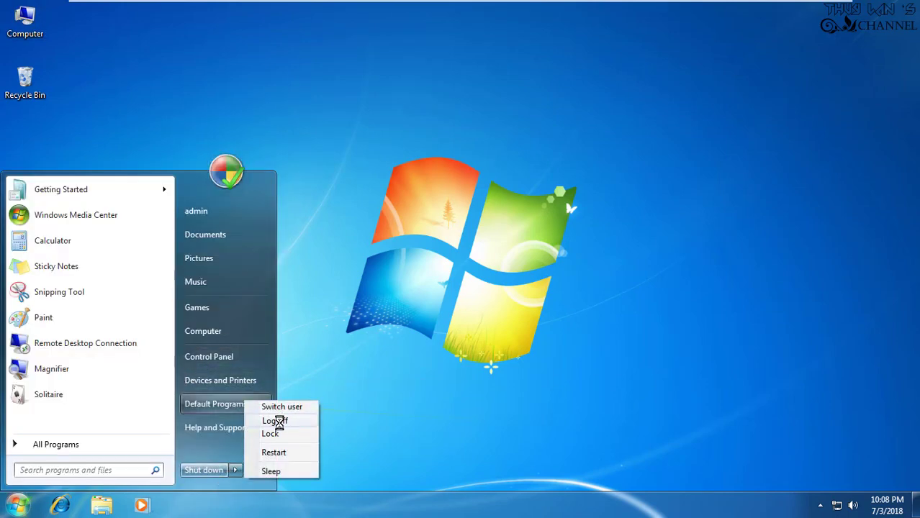
left_click(274, 420)
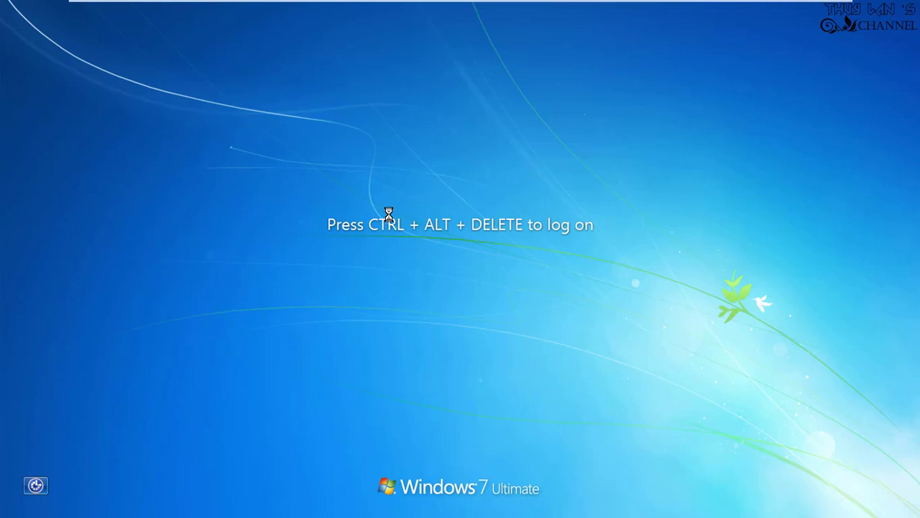
mouse_move(357, 1)
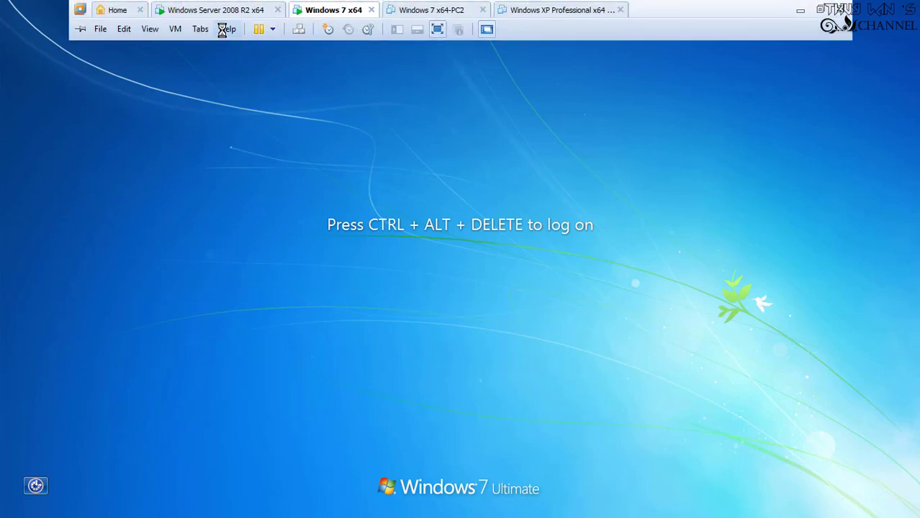
key("ctrl+alt+Insert")
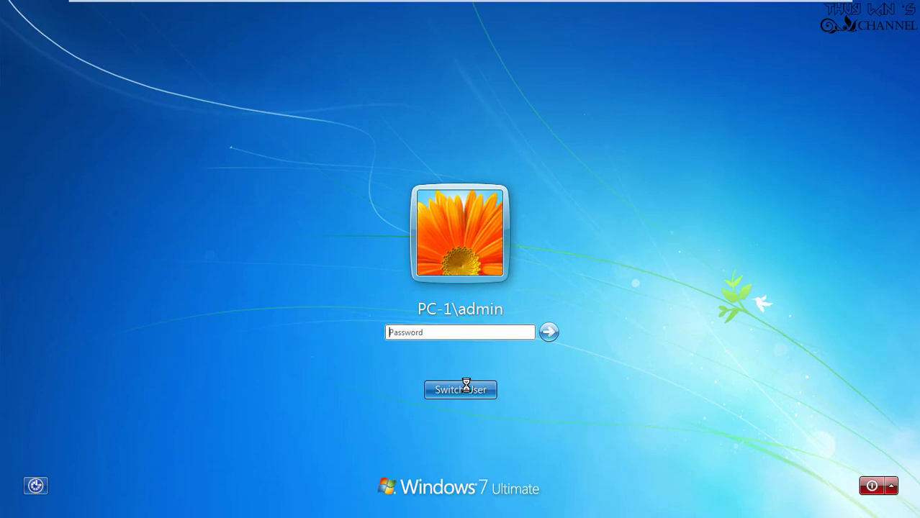
- Sign in as Other User with the domain username nva and its password
left_click(466, 388)
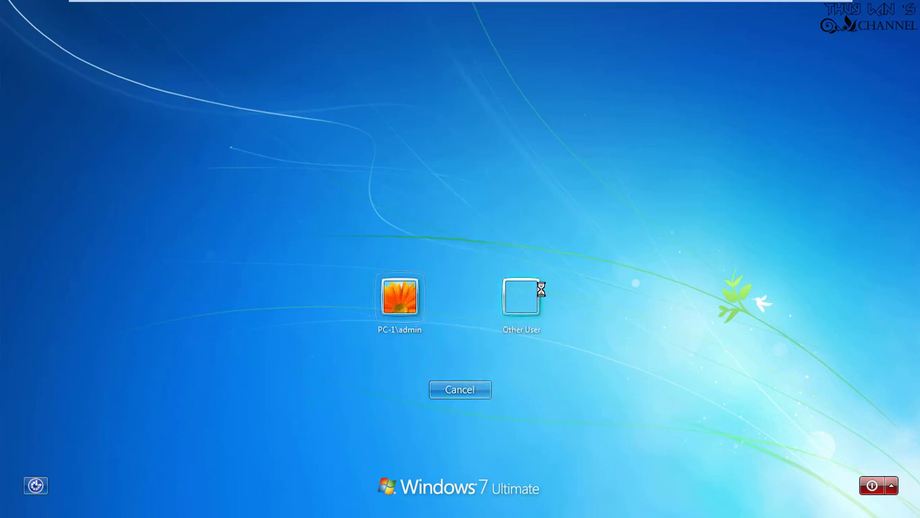
left_click(517, 293)
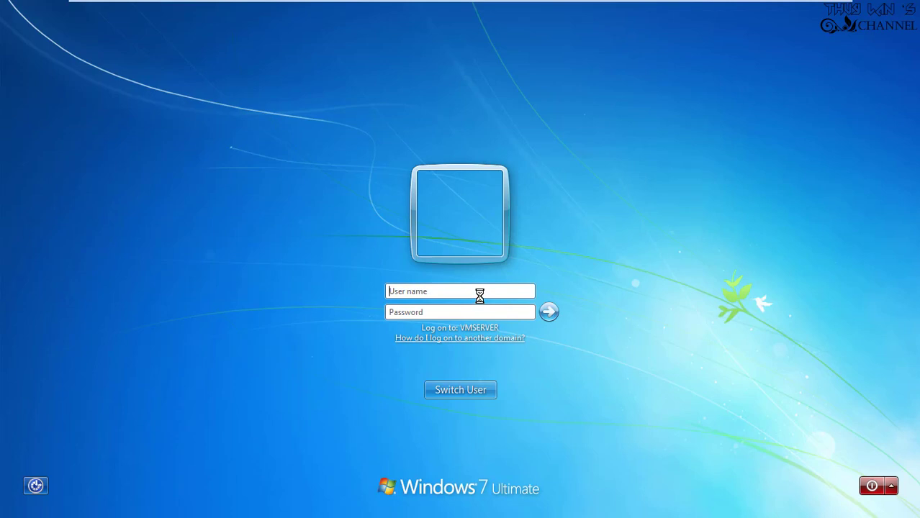
type("nva")
key("Tab")
type("********")
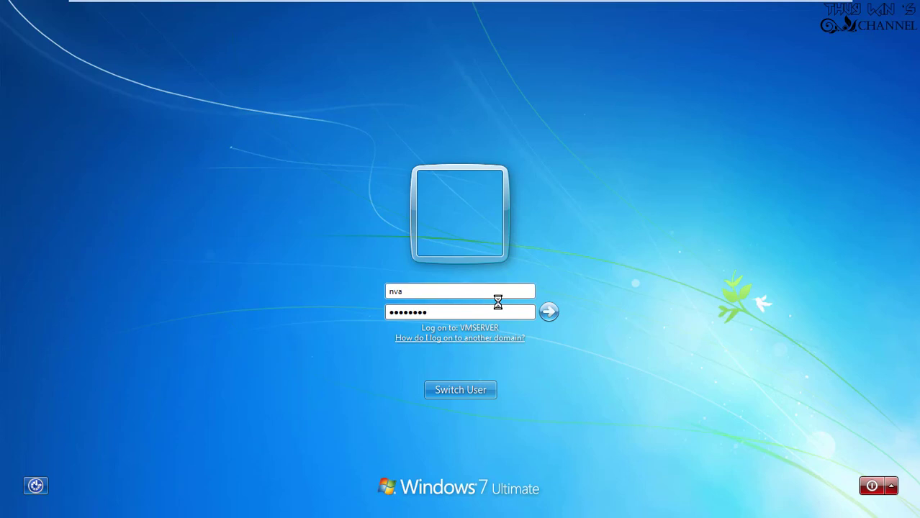
left_click(547, 311)
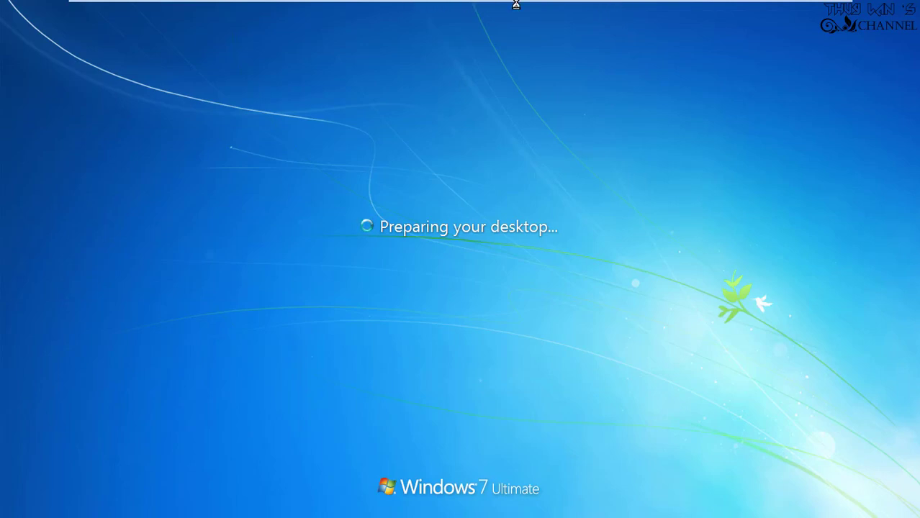
- Once the domain session loads, return VMware Workstation from full screen to windowed view
mouse_move(536, 4)
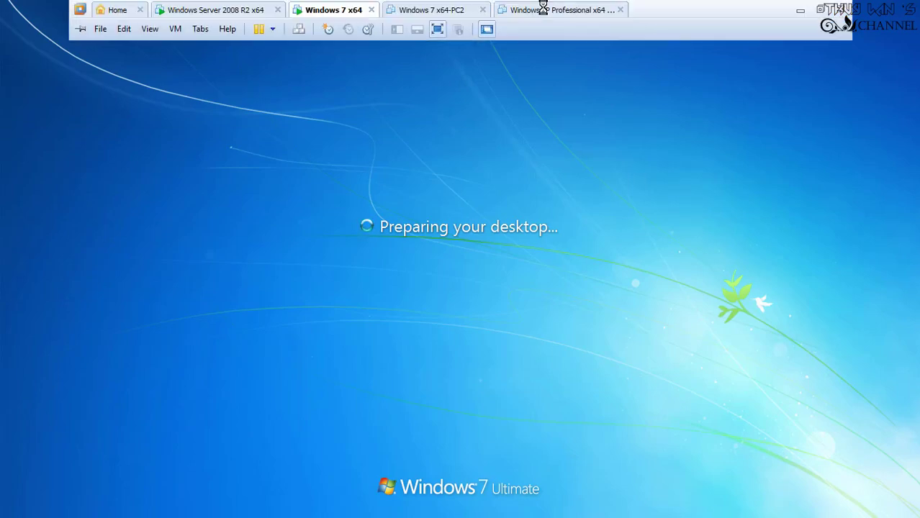
left_click(437, 28)
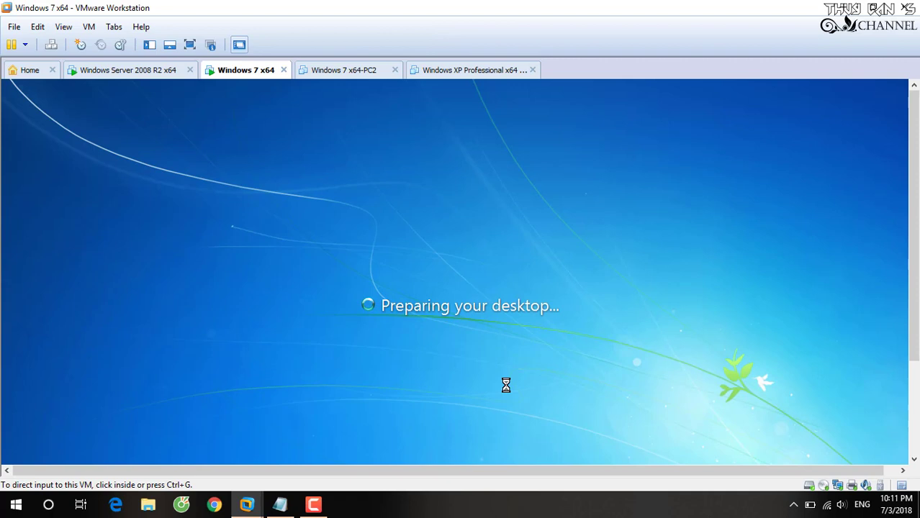
left_click(320, 503)
left_click(760, 434)
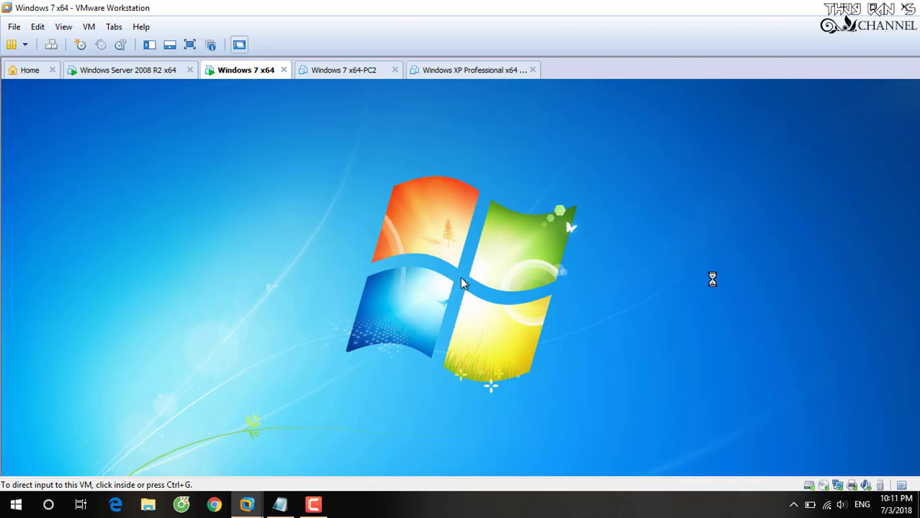
- Click into the VM and open Computer's system properties from the Start menu
left_click(323, 504)
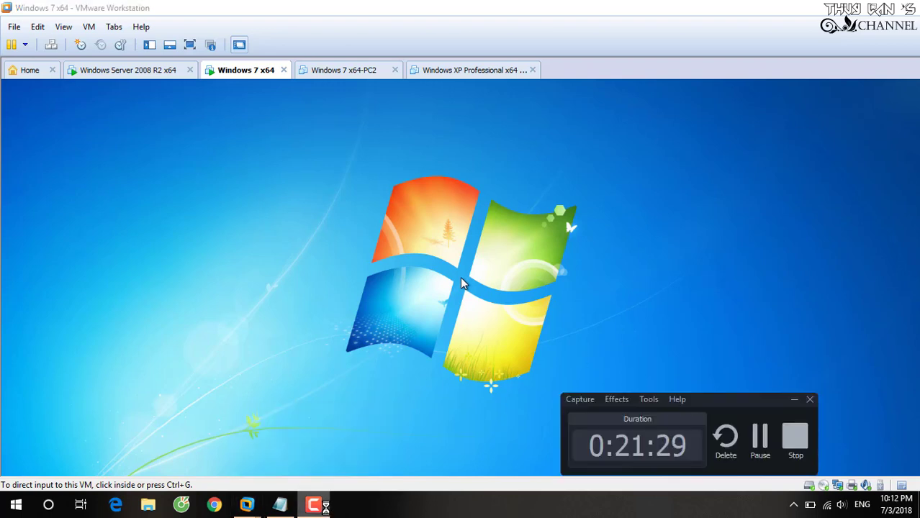
left_click(321, 505)
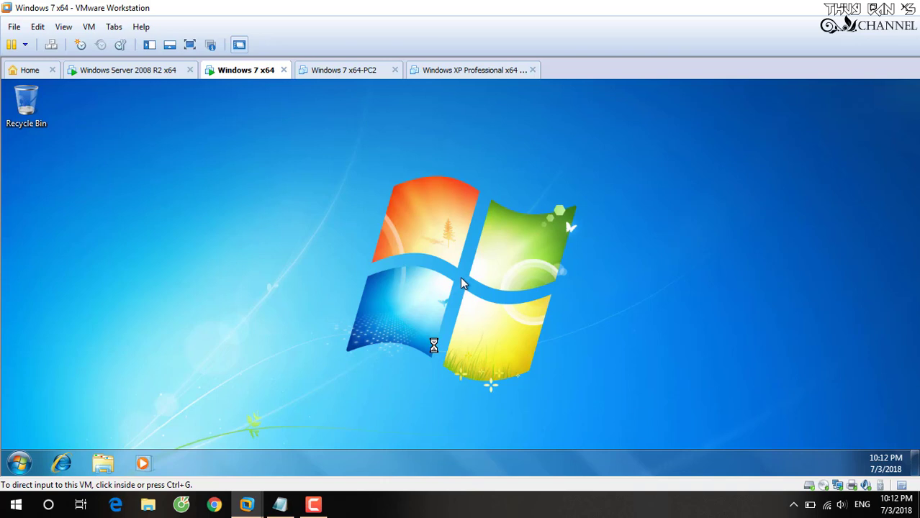
left_click(144, 280)
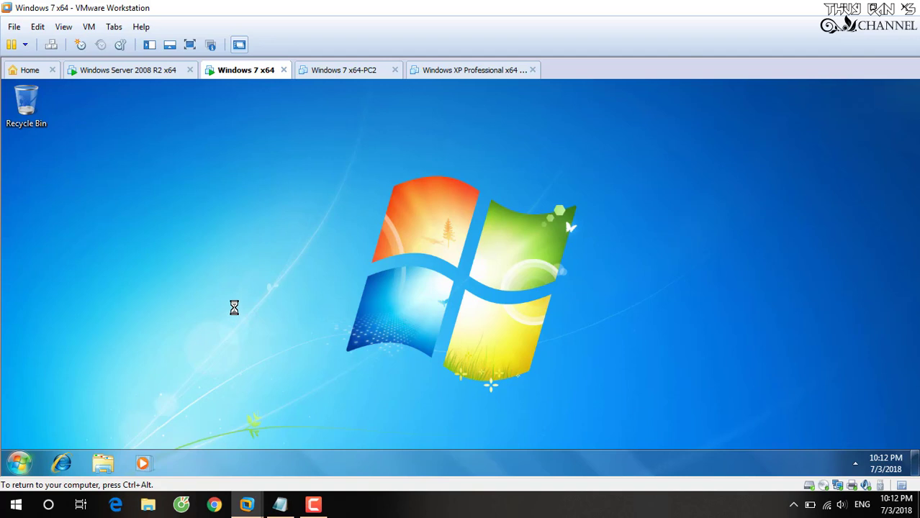
key("super")
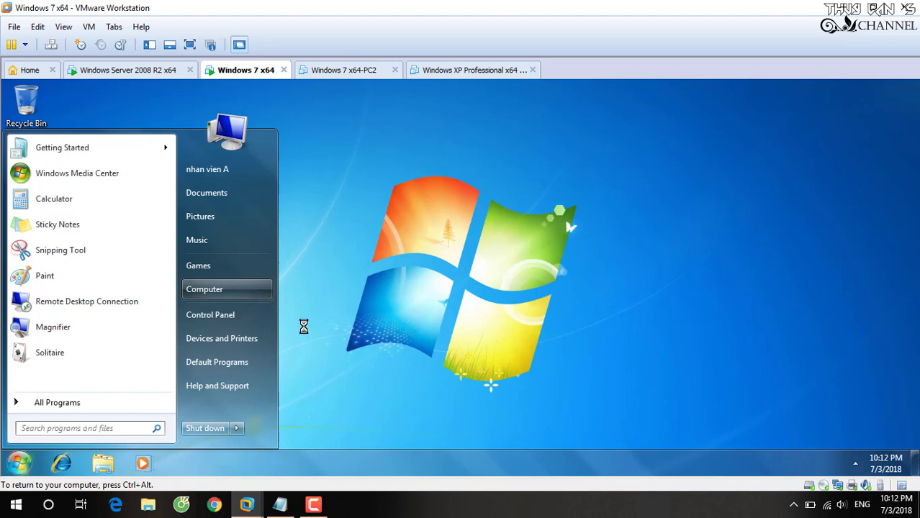
key("shift+F10")
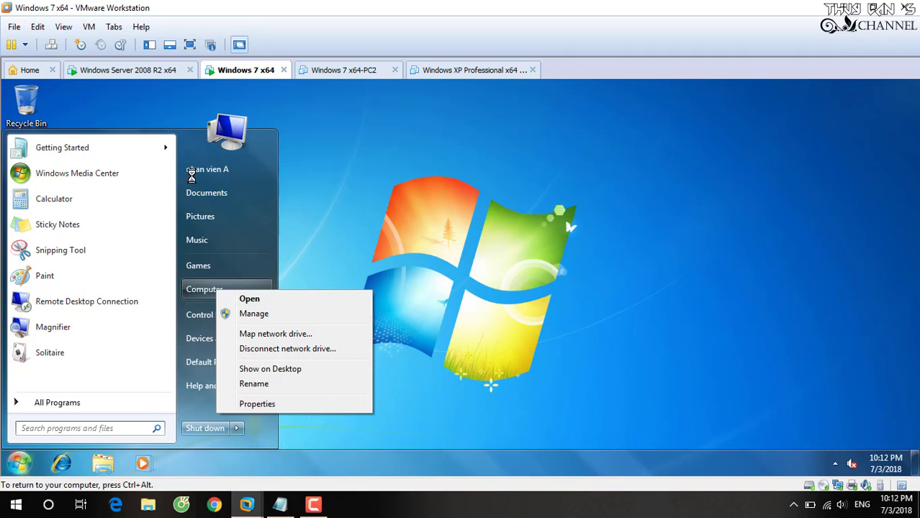
left_click(264, 403)
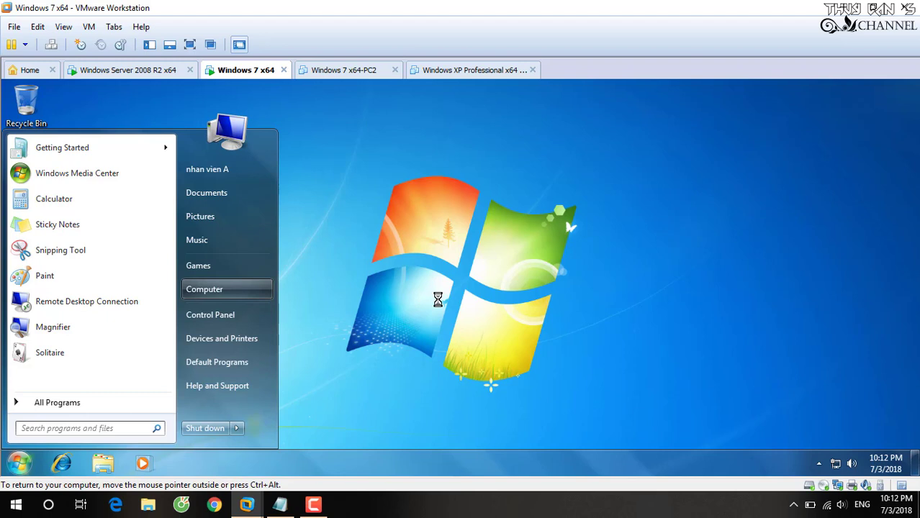
- Scroll the System window to confirm domain vmserver.vn, then close it
left_click(438, 299)
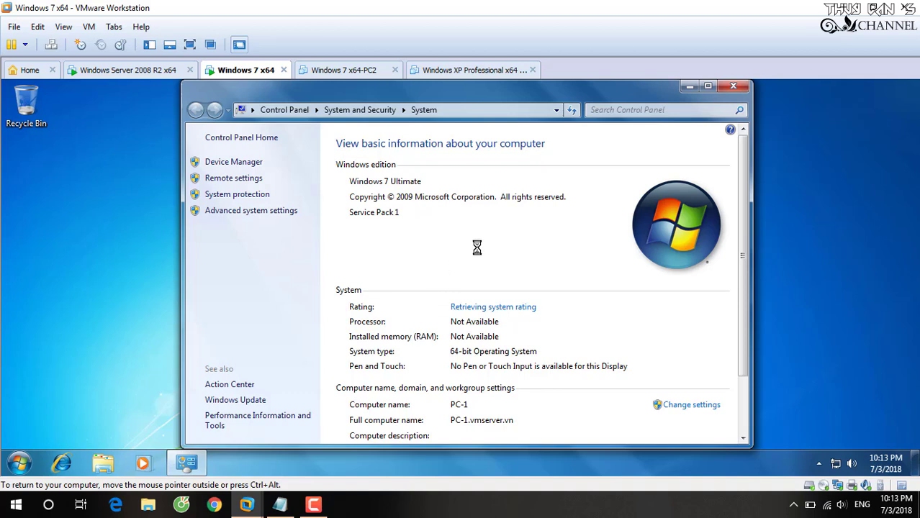
left_click_drag(746, 330, 747, 385)
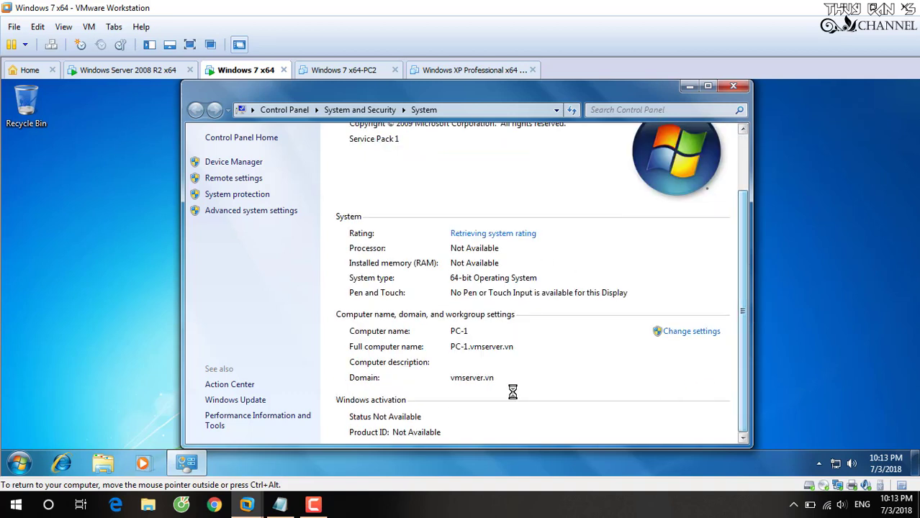
left_click(732, 85)
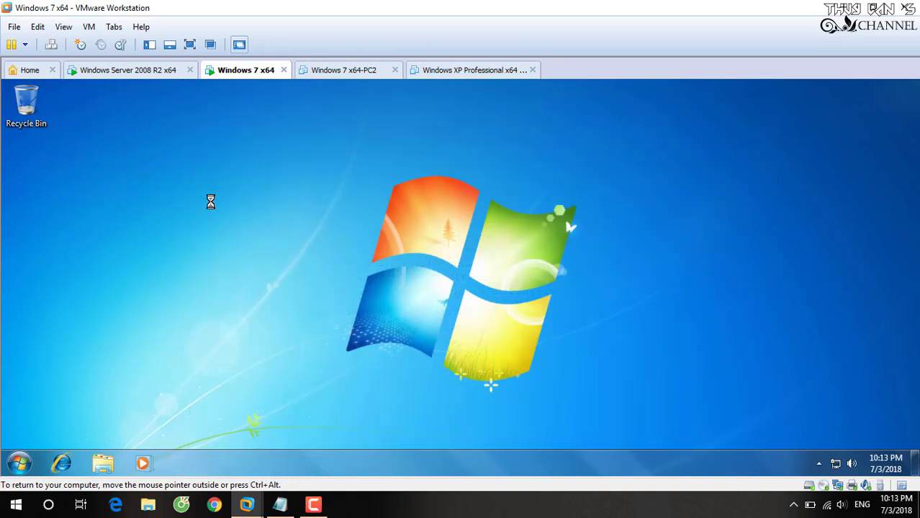
- Show a Computer icon on the guest desktop and bring the Notepad notes forward
left_click(19, 463)
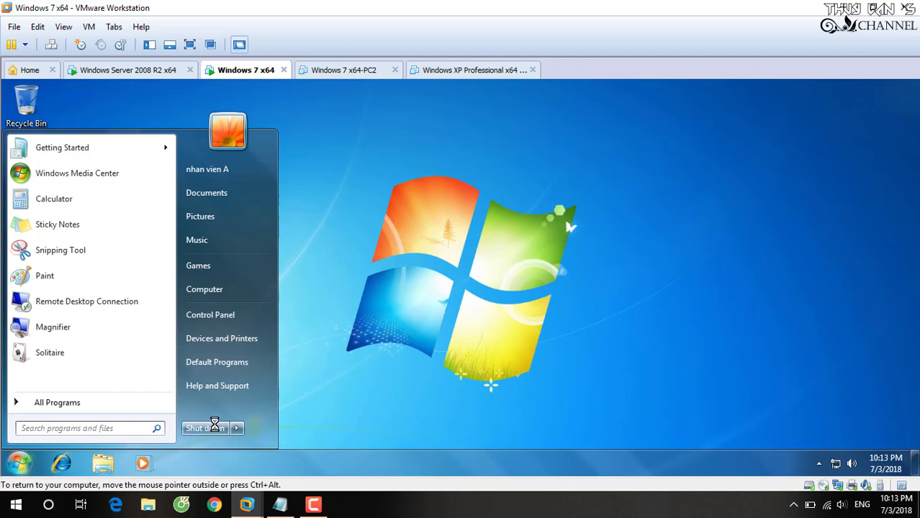
right_click(213, 288)
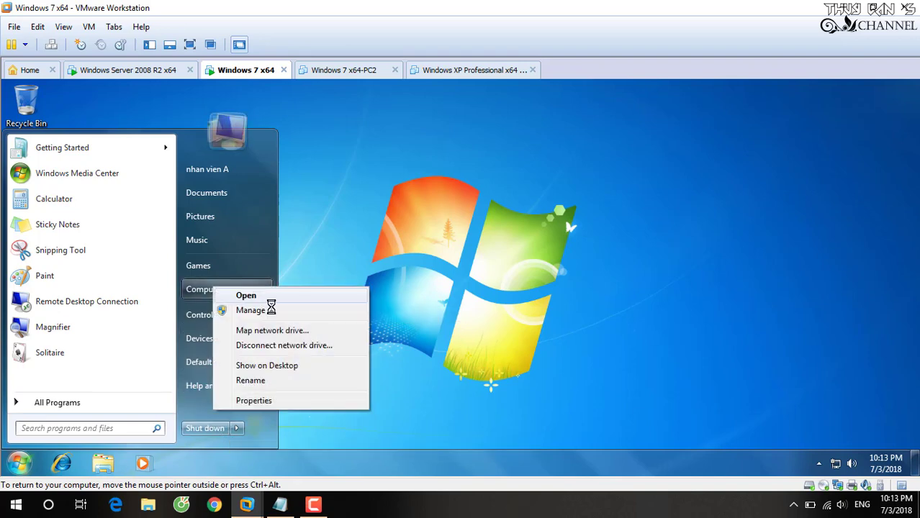
left_click(285, 362)
left_click(267, 513)
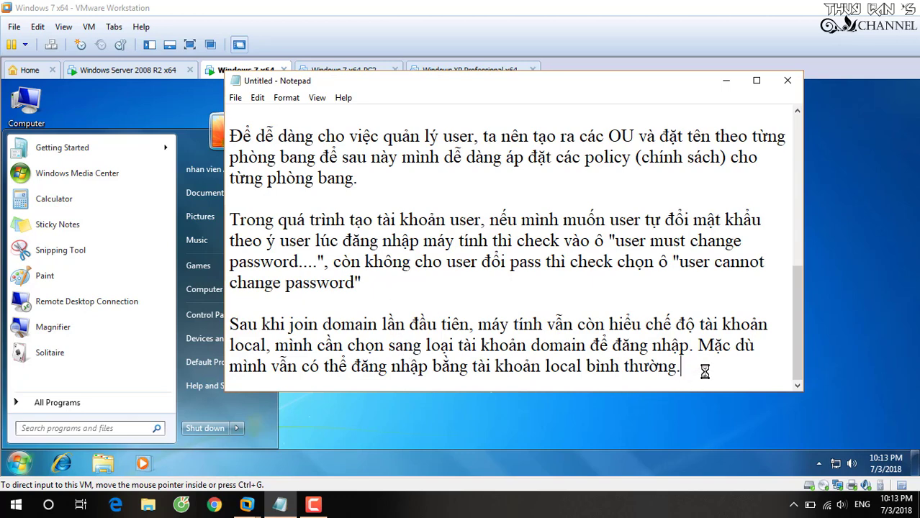
- End the Notepad notes with a new closing line reading 'Vậy là xong :)'
key("Return")
key("Return")
type("Vậy ")
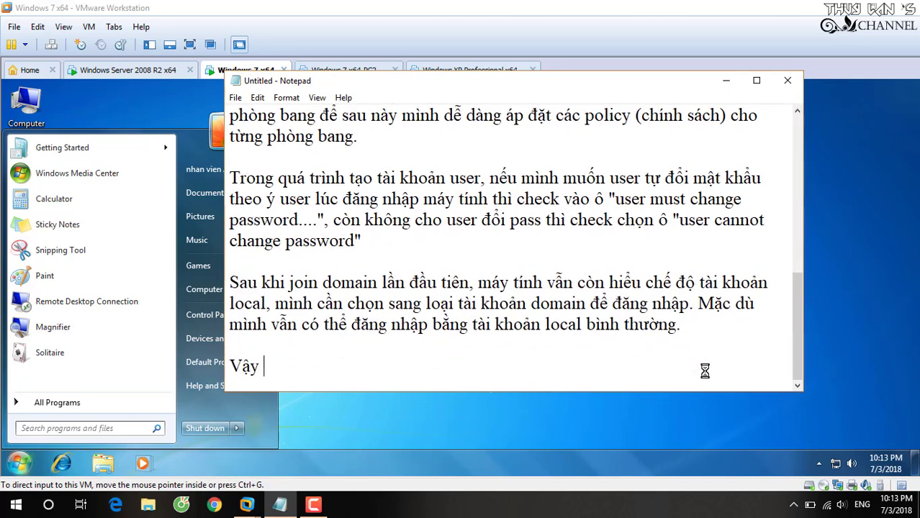
type("là xong ")
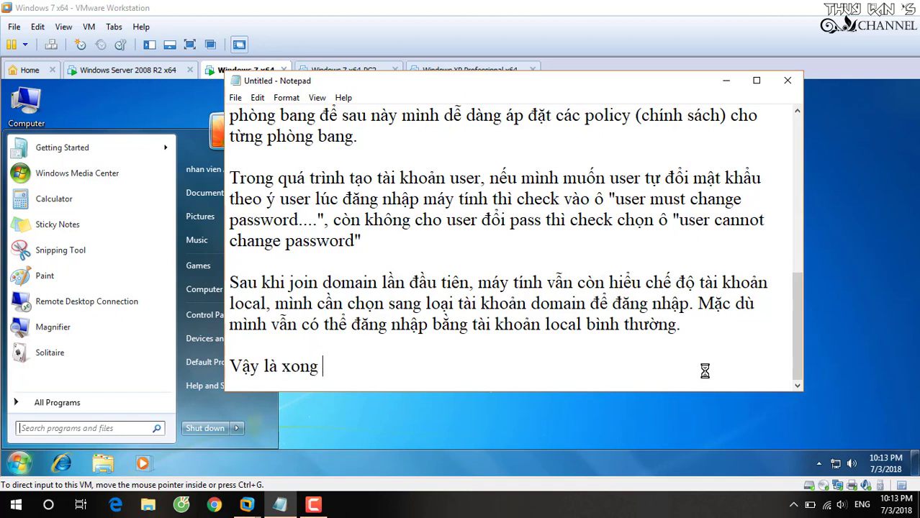
type(":)")
left_click(317, 505)
left_click(791, 432)
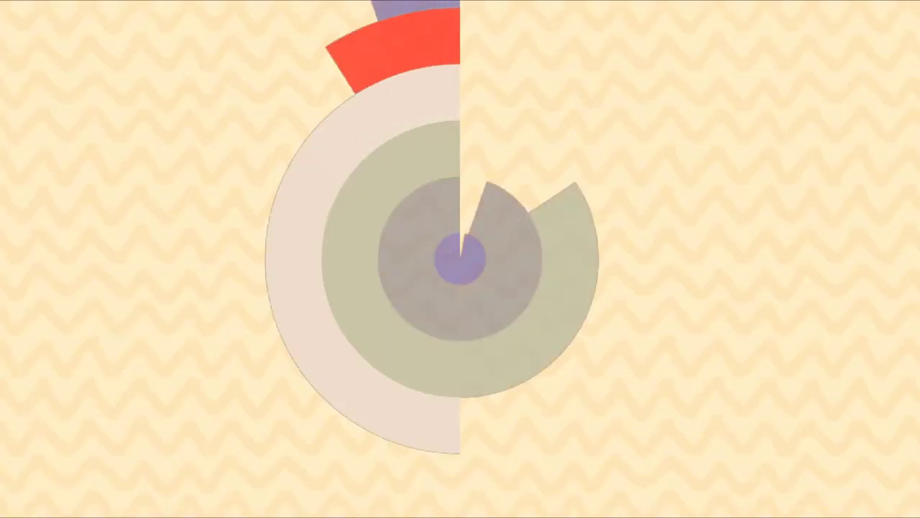